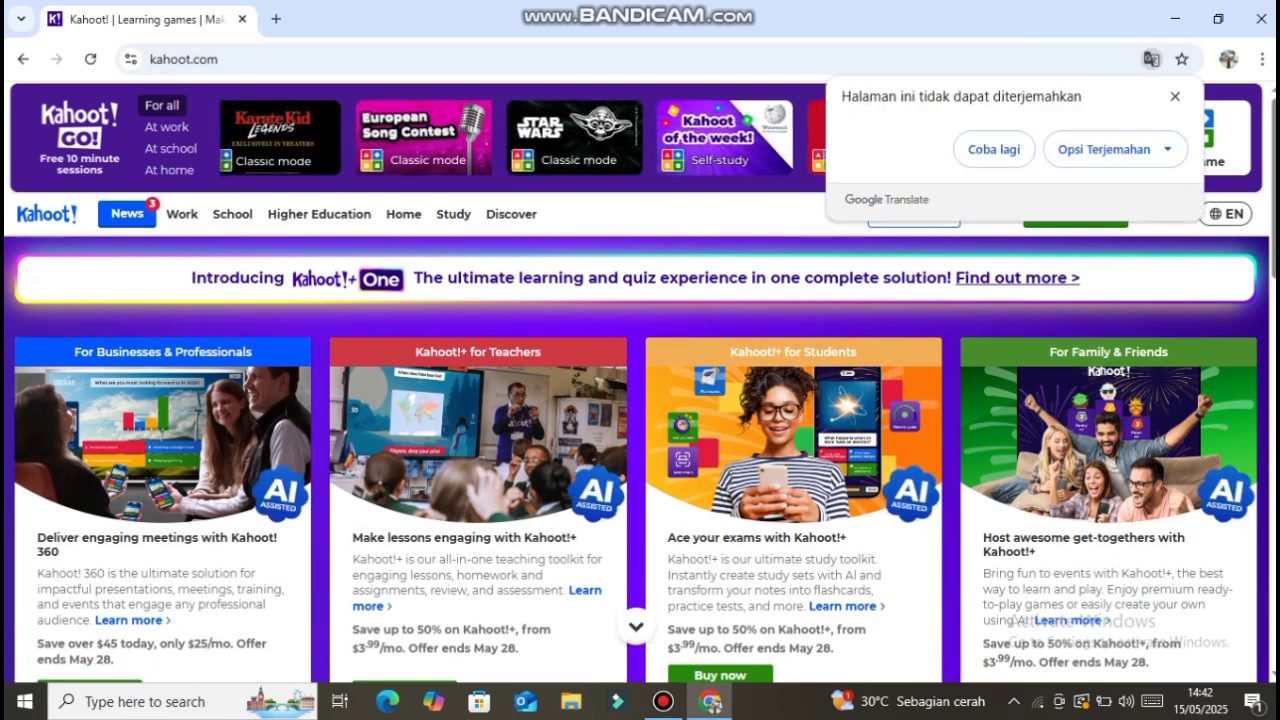
- Dismiss the translation notice and log in to the Kahoot! account with the saved credentials
left_click(1175, 97)
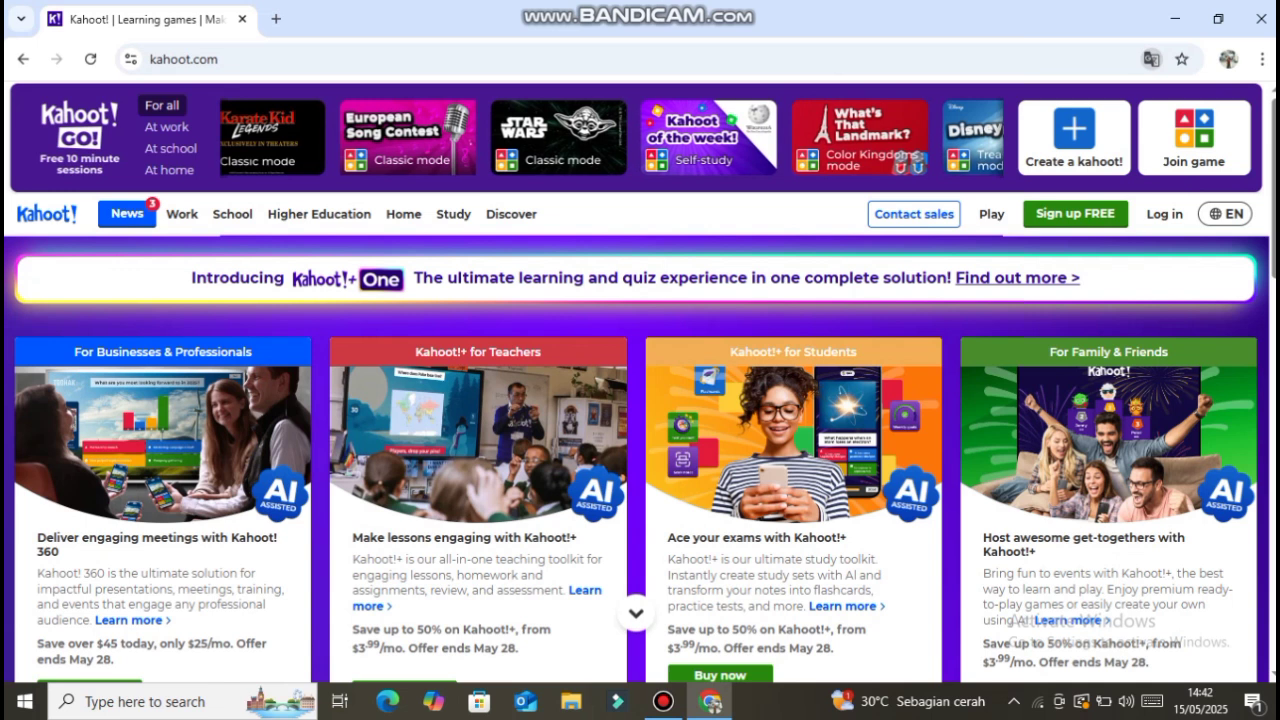
left_click(1225, 214)
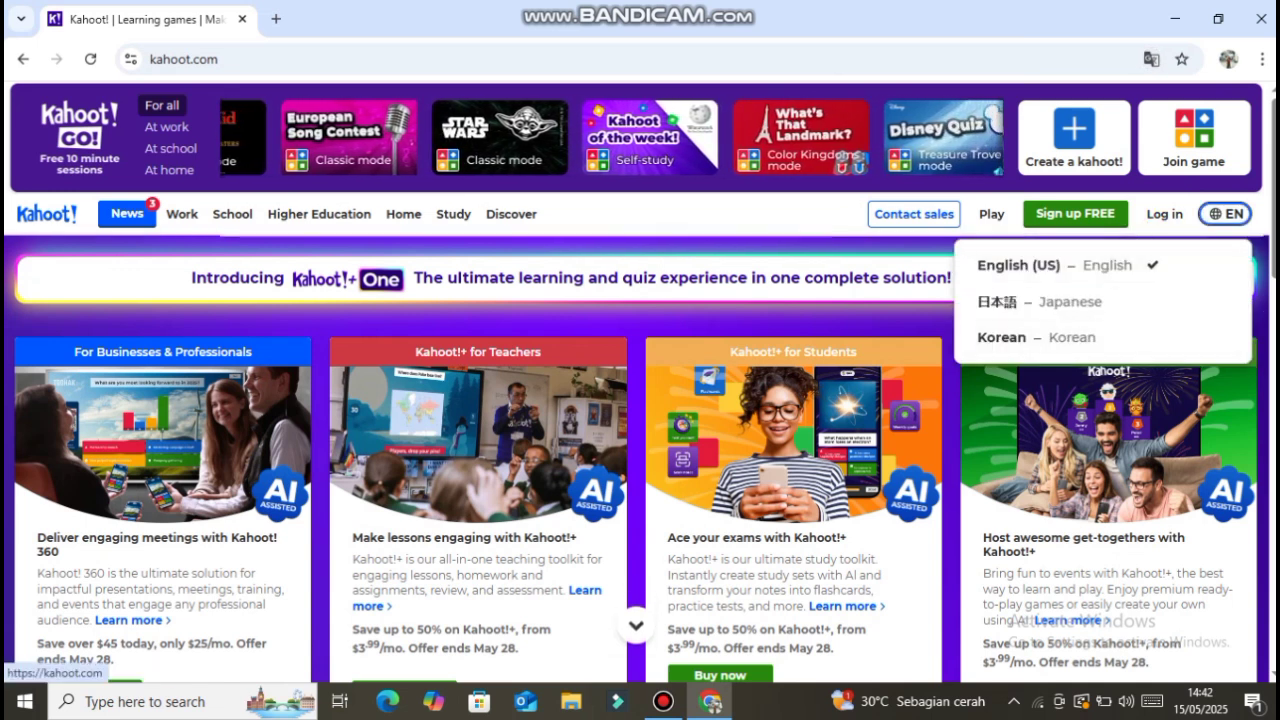
left_click(1164, 214)
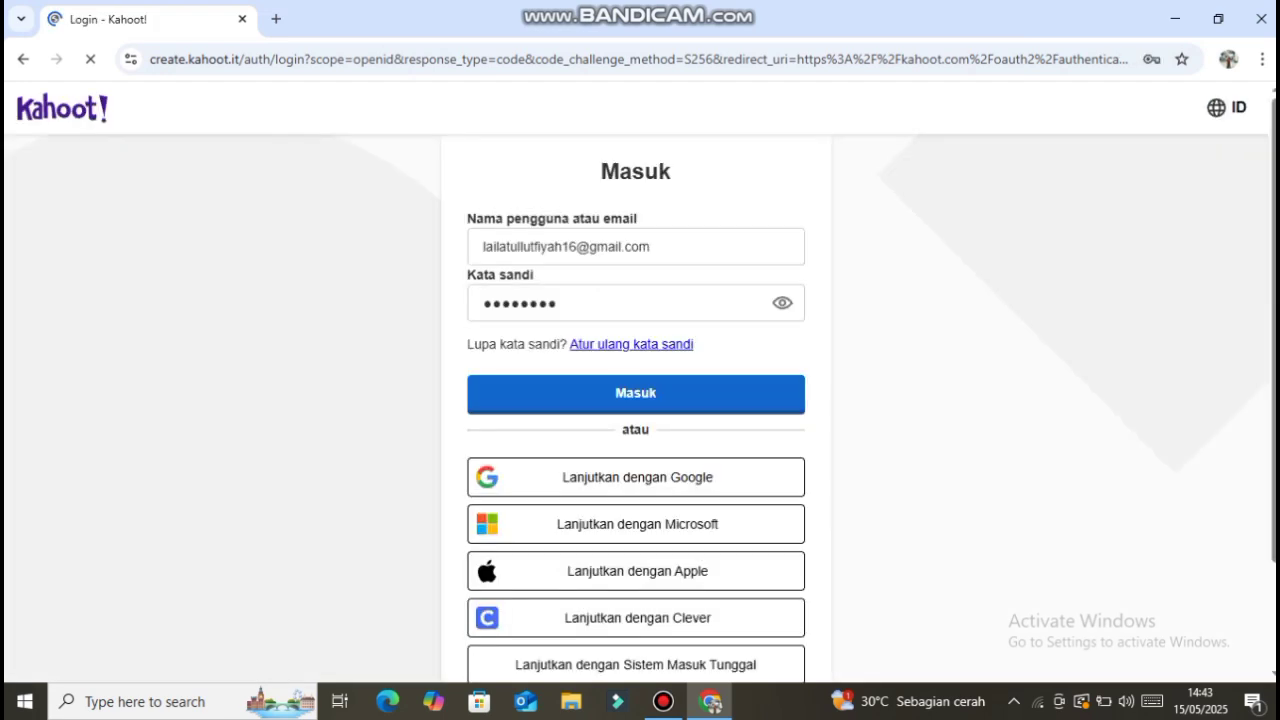
left_click(636, 395)
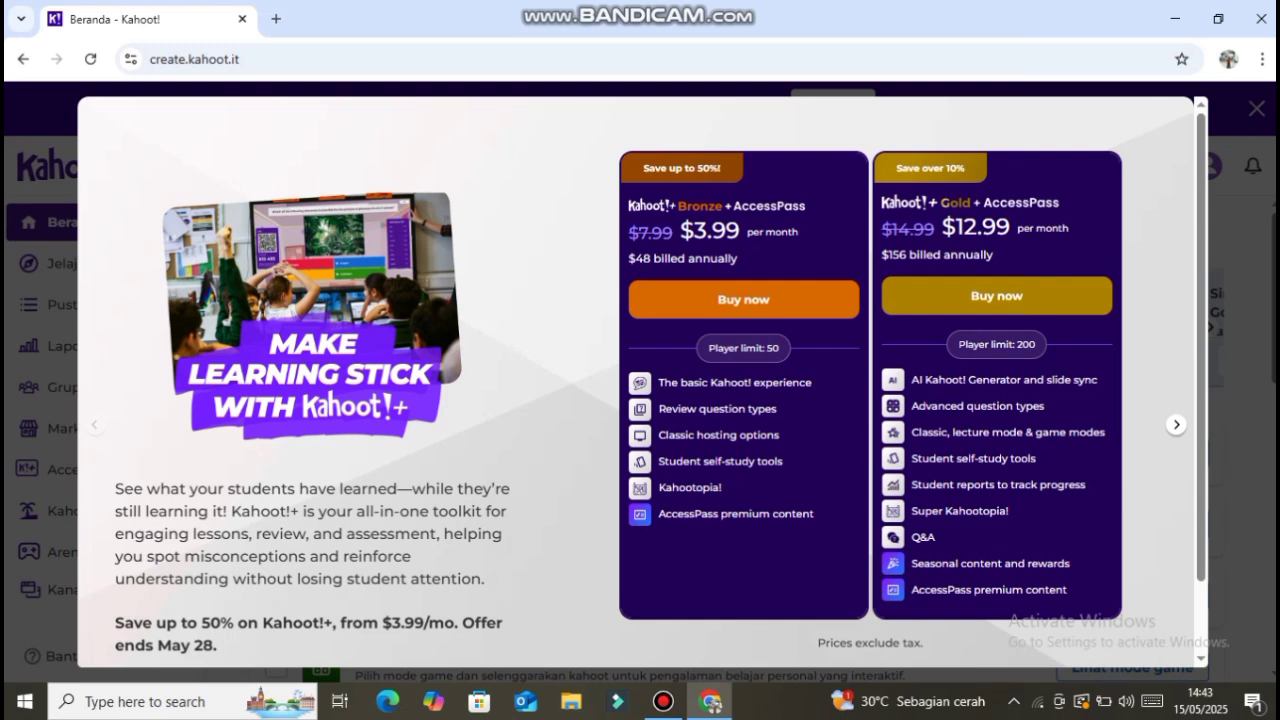
- Start creating a new kahoot, dismissing the subscription offer and the AI question generator to reach the blank quiz editor
left_click(1257, 108)
left_click(1131, 165)
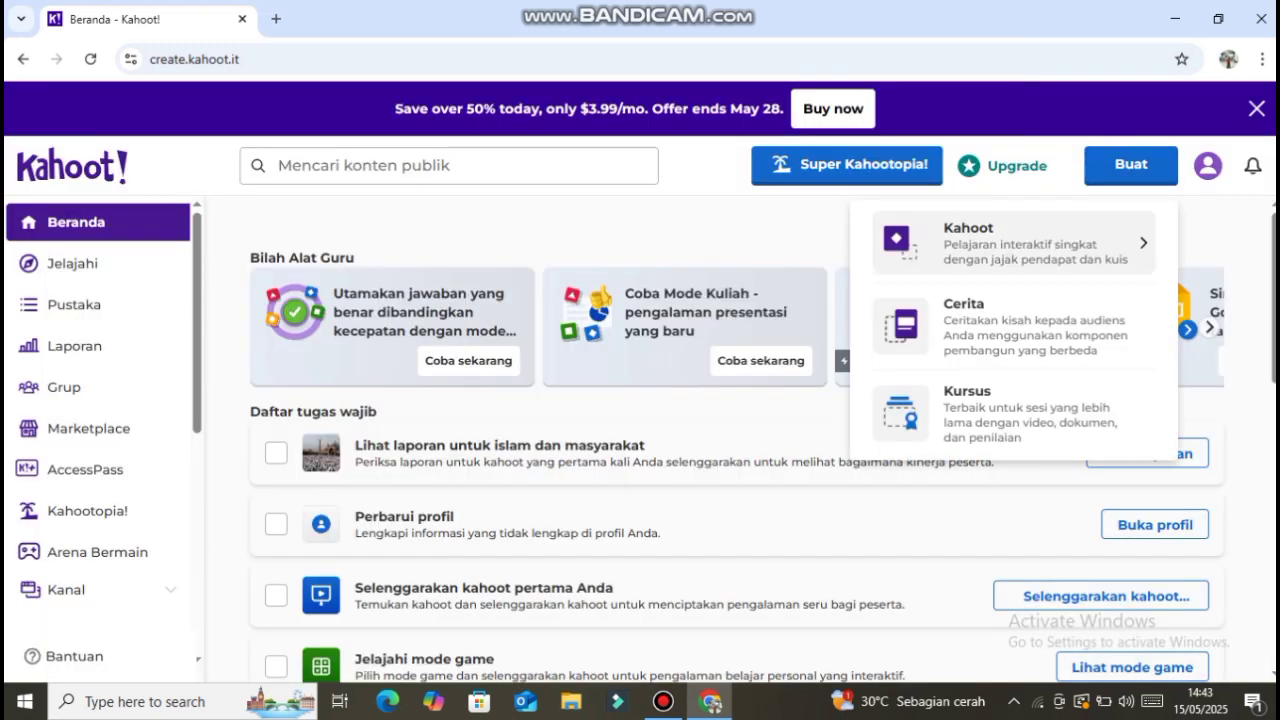
left_click(1010, 243)
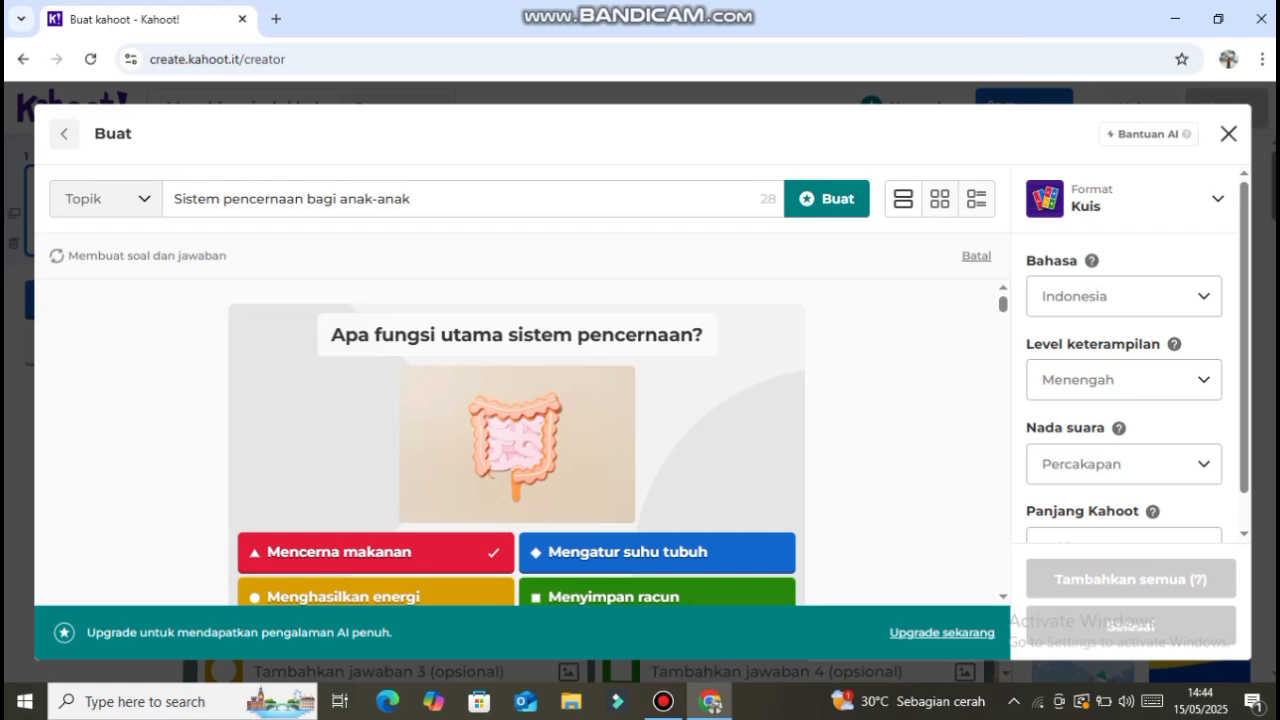
left_click(1228, 133)
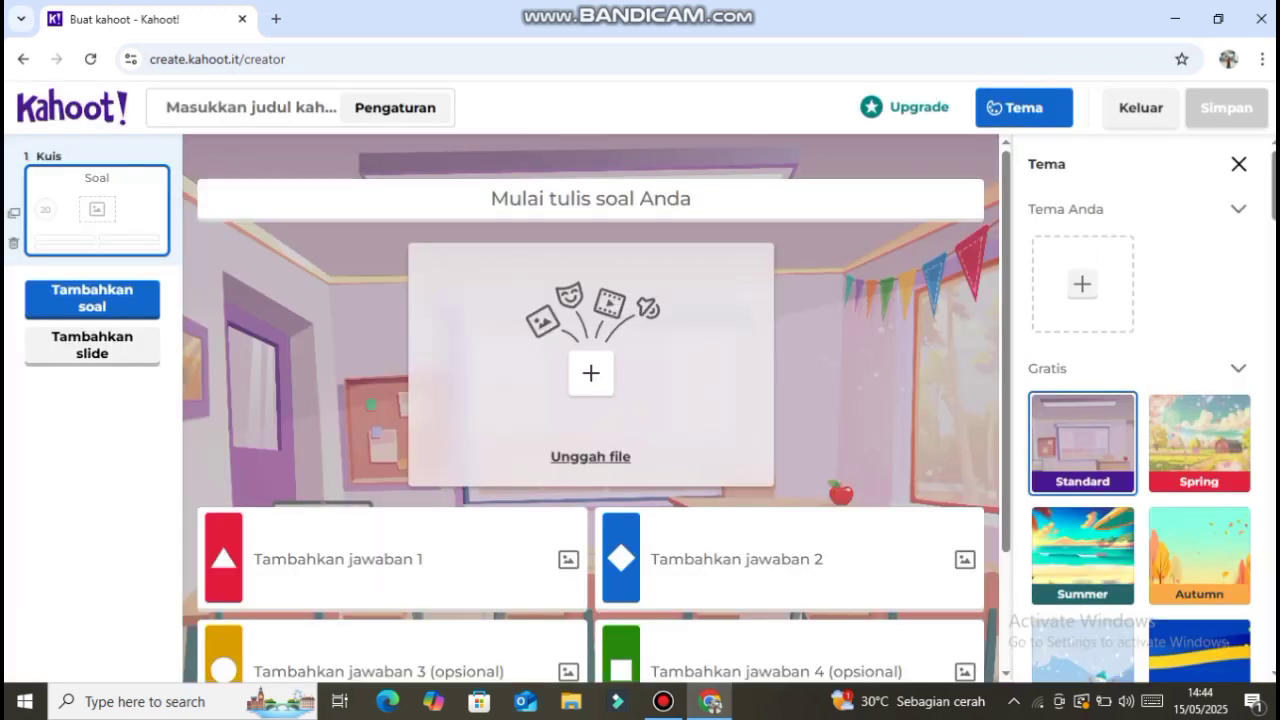
- Enter the first quiz question as "Apa kelebihan menggunakan kahoot sebagai media pembelajaran?"
left_click(591, 199)
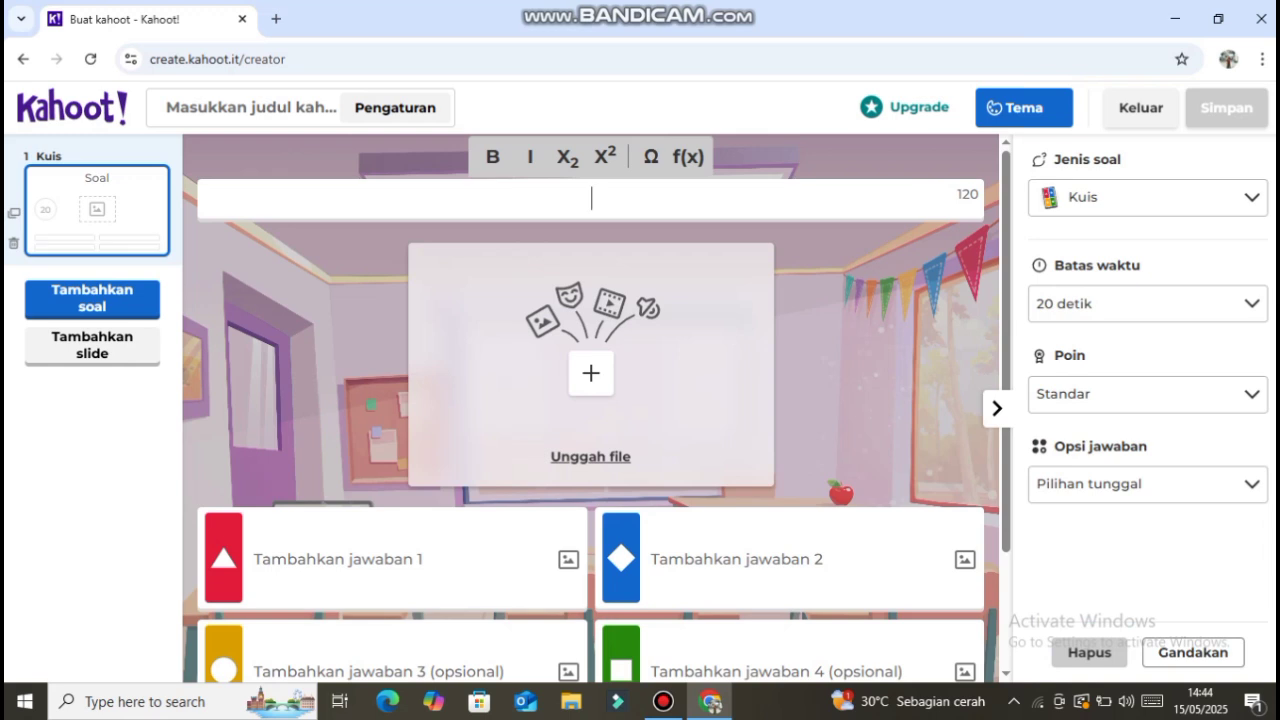
type("SA")
key("BackSpace")
key("BackSpace")
type("Apa kelebihan ")
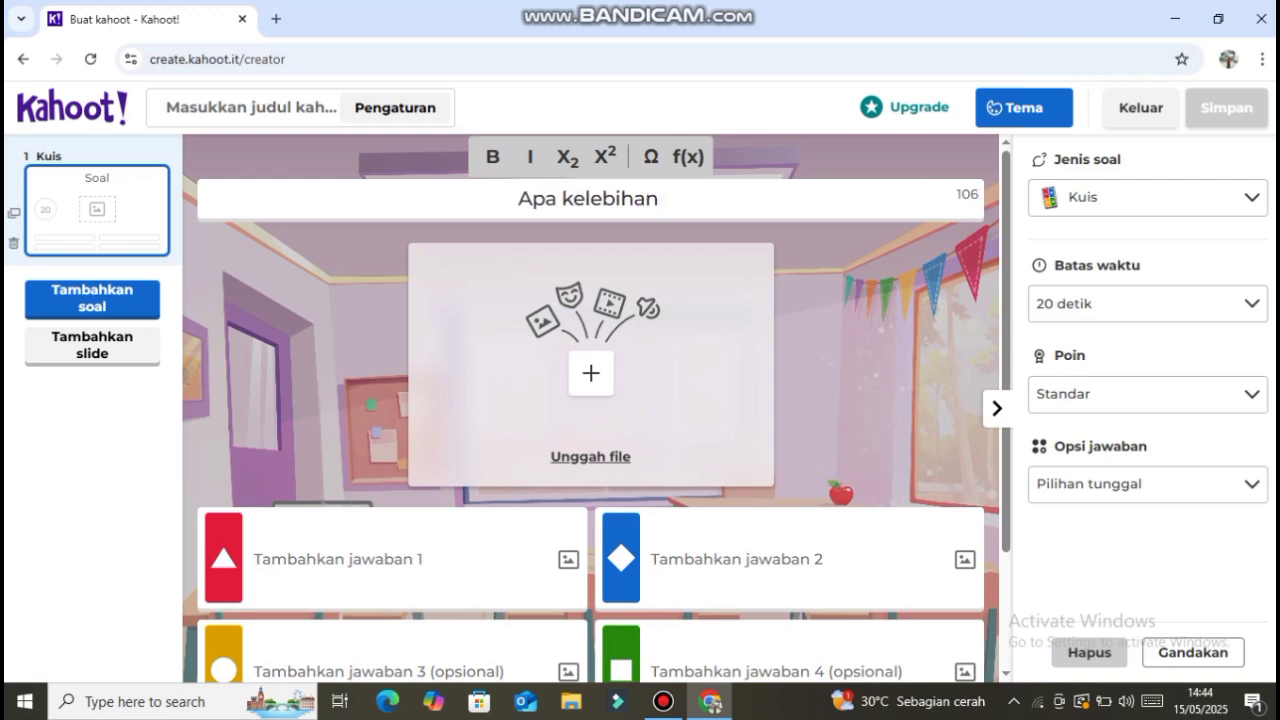
type("mengguna")
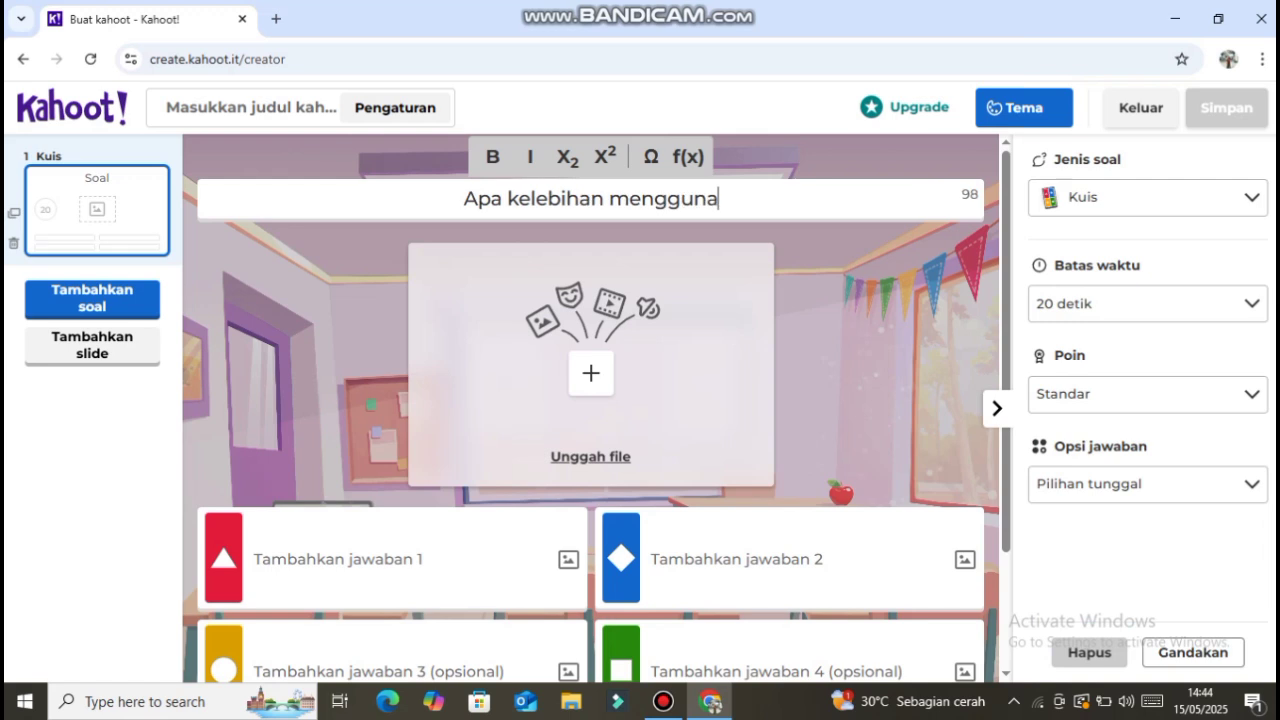
type("kan ")
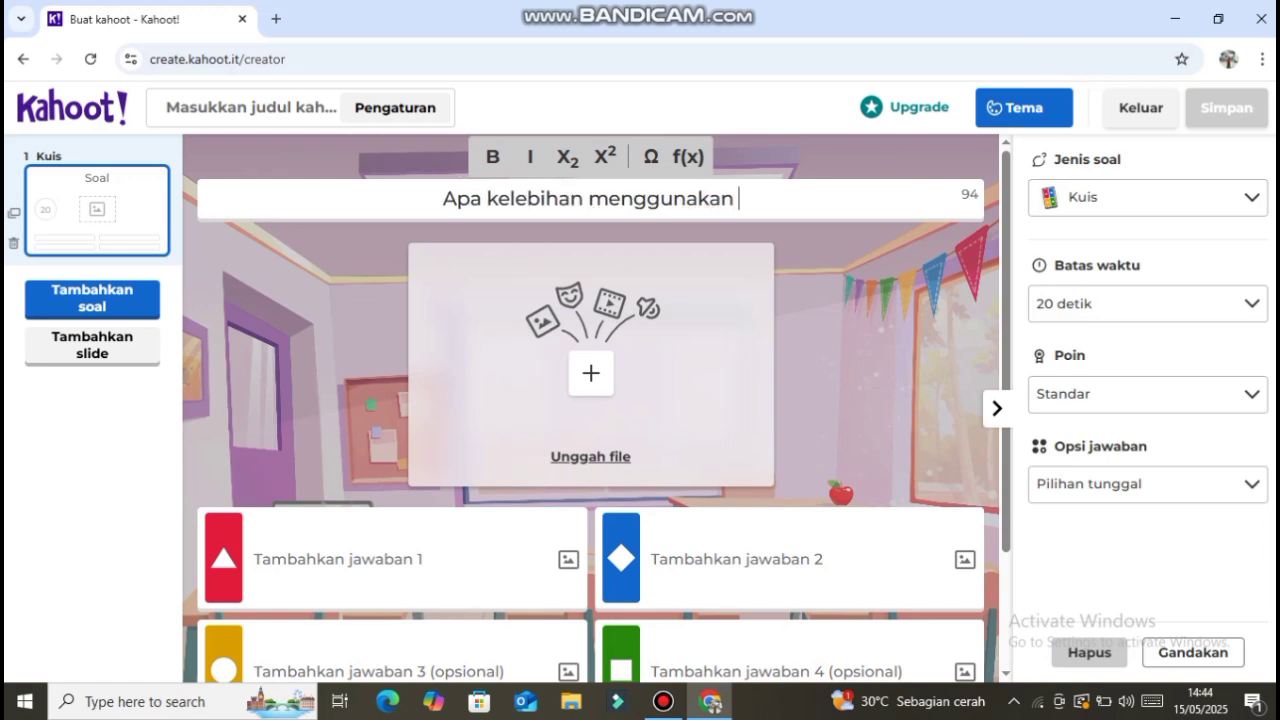
type("ka")
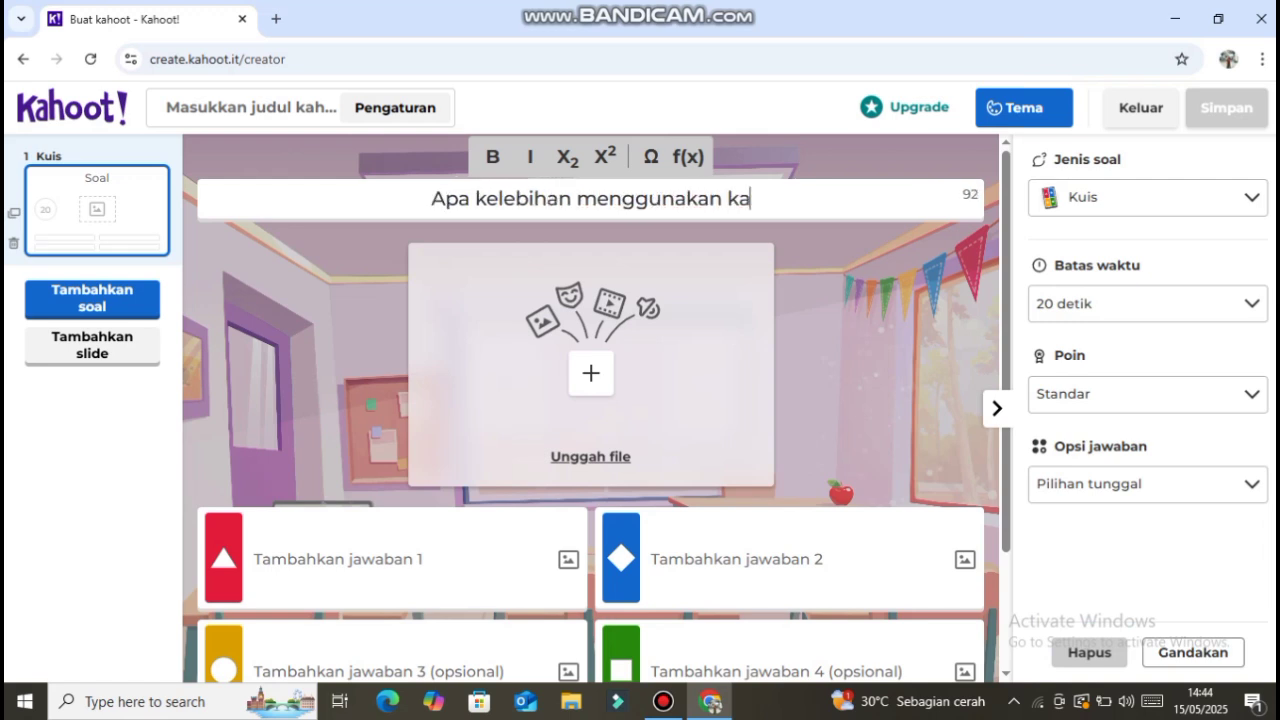
type("hoot sebaga")
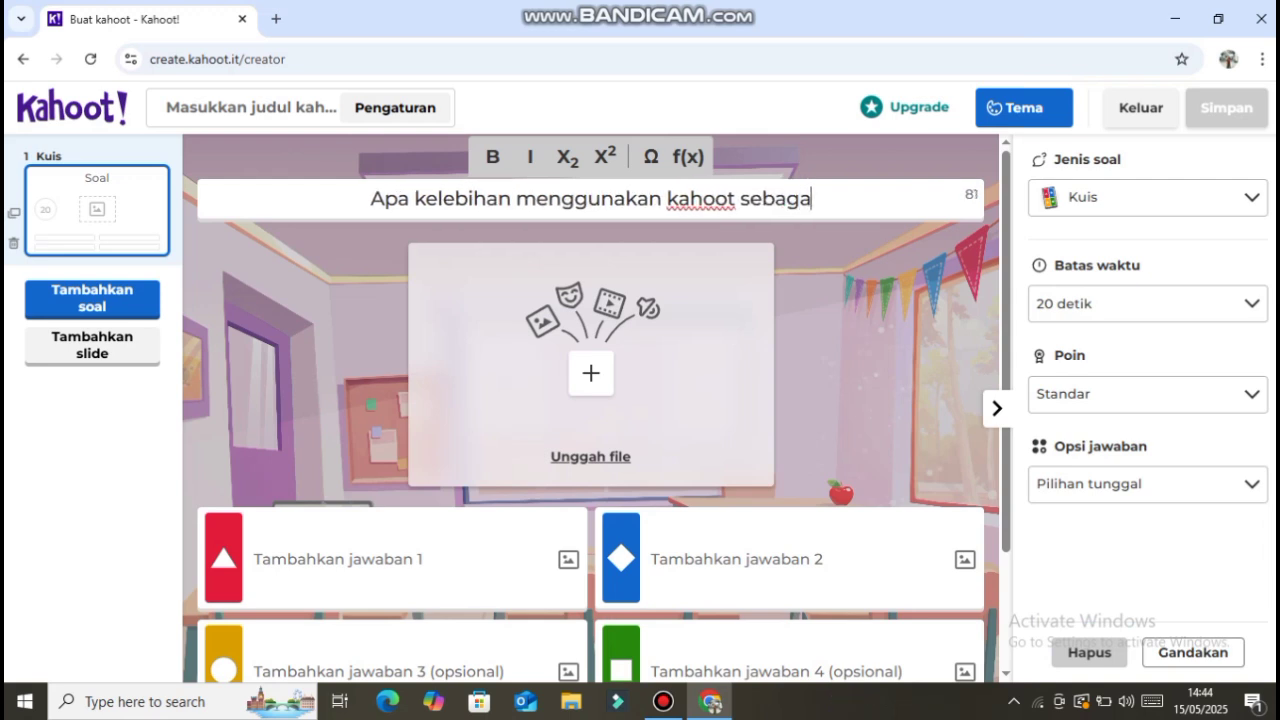
type("i media")
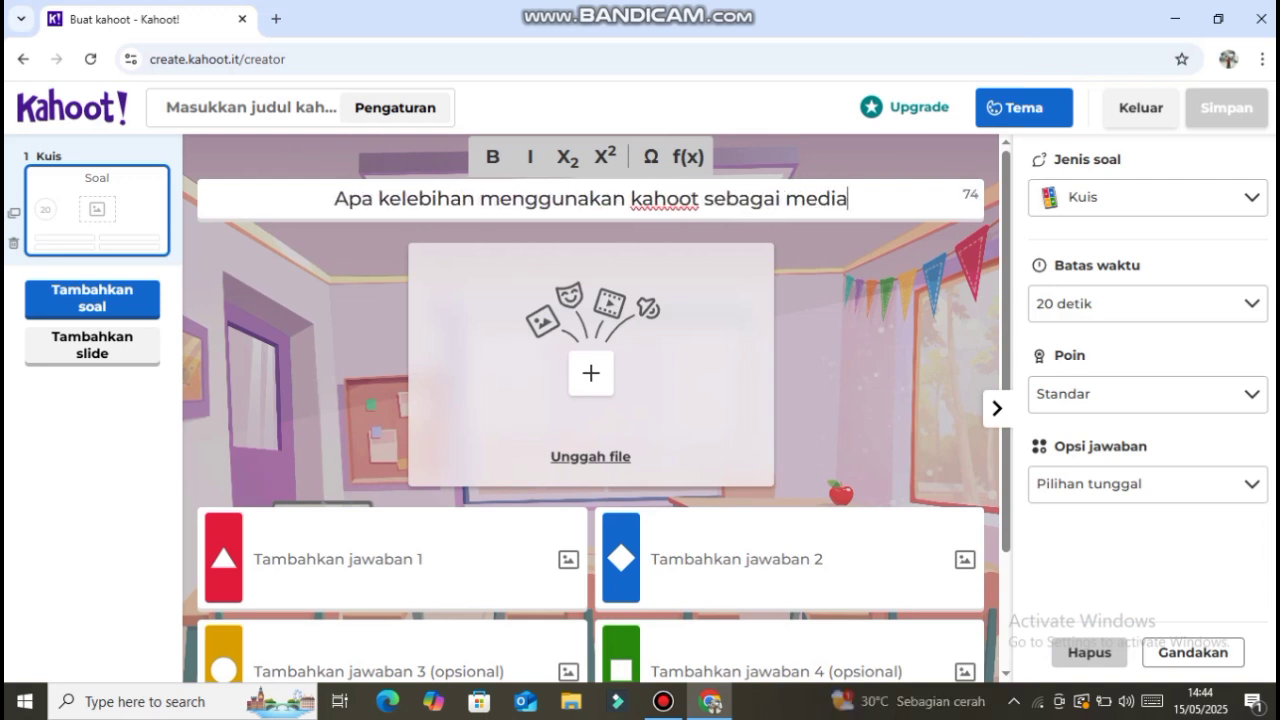
type(" pe,belajara")
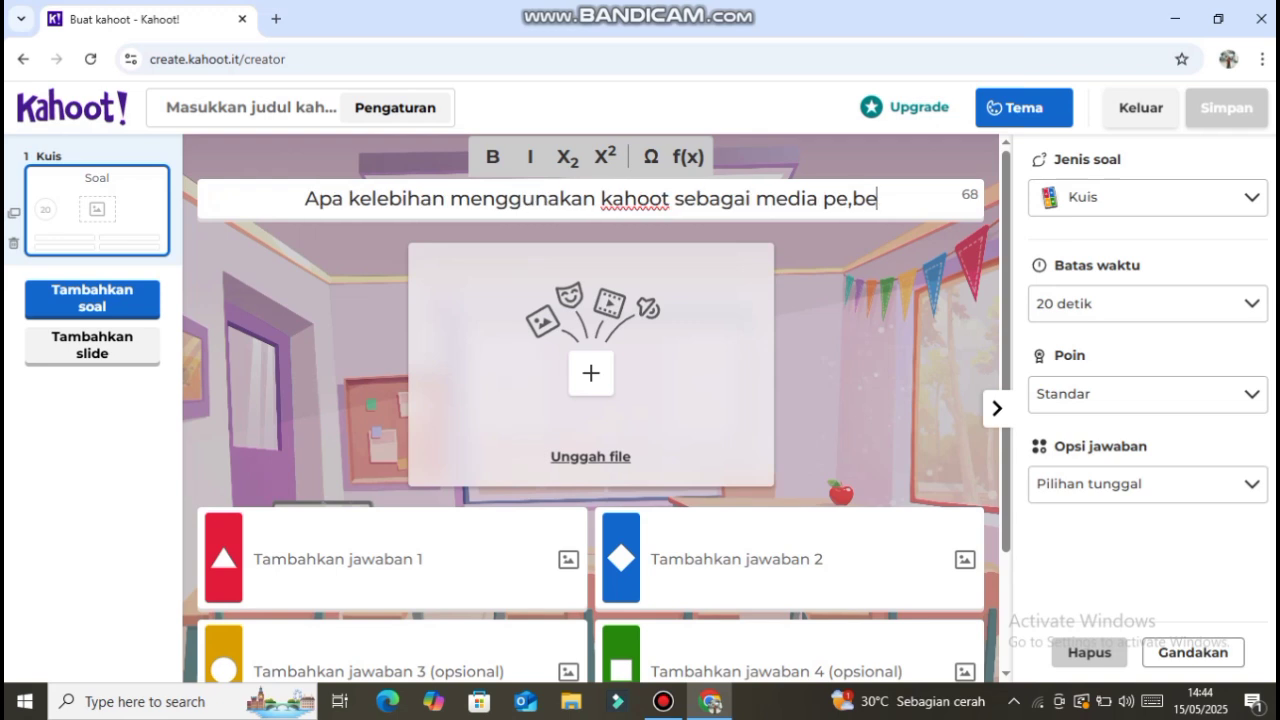
key("BackSpace")
key("BackSpace")
key("BackSpace")
key("BackSpace")
key("BackSpace")
key("BackSpace")
key("BackSpace")
key("BackSpace")
key("BackSpace")
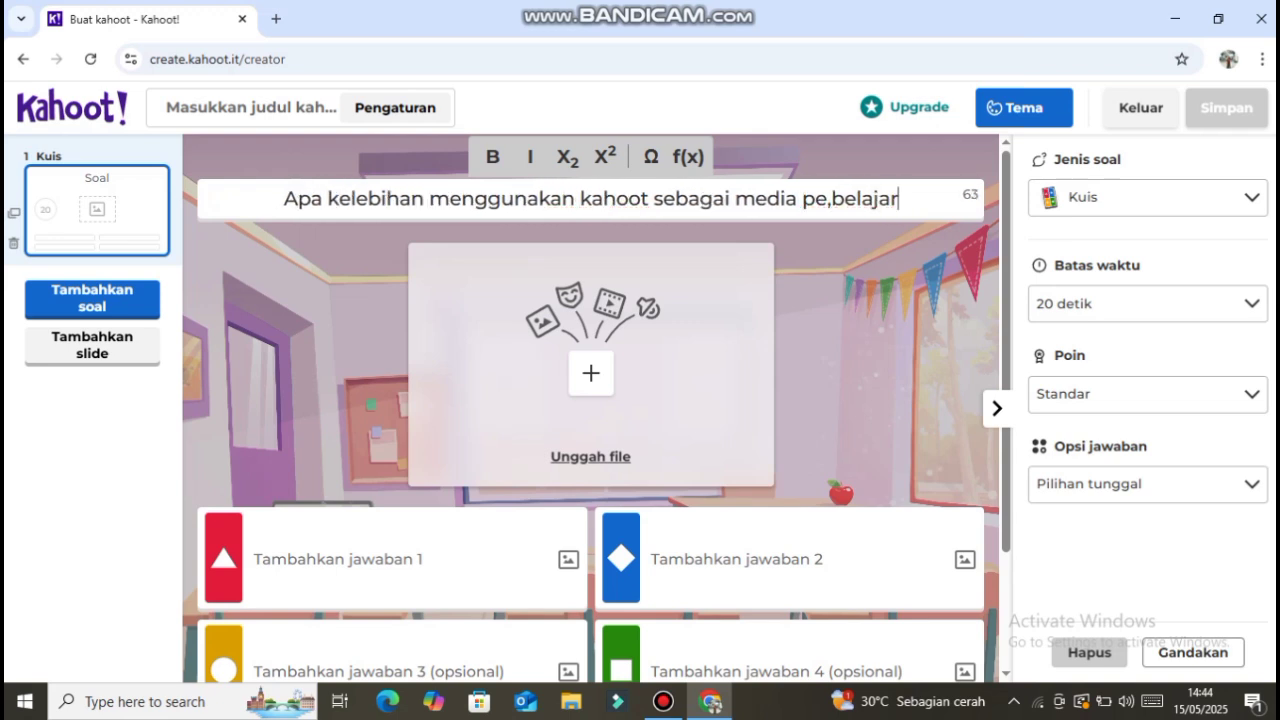
type("m")
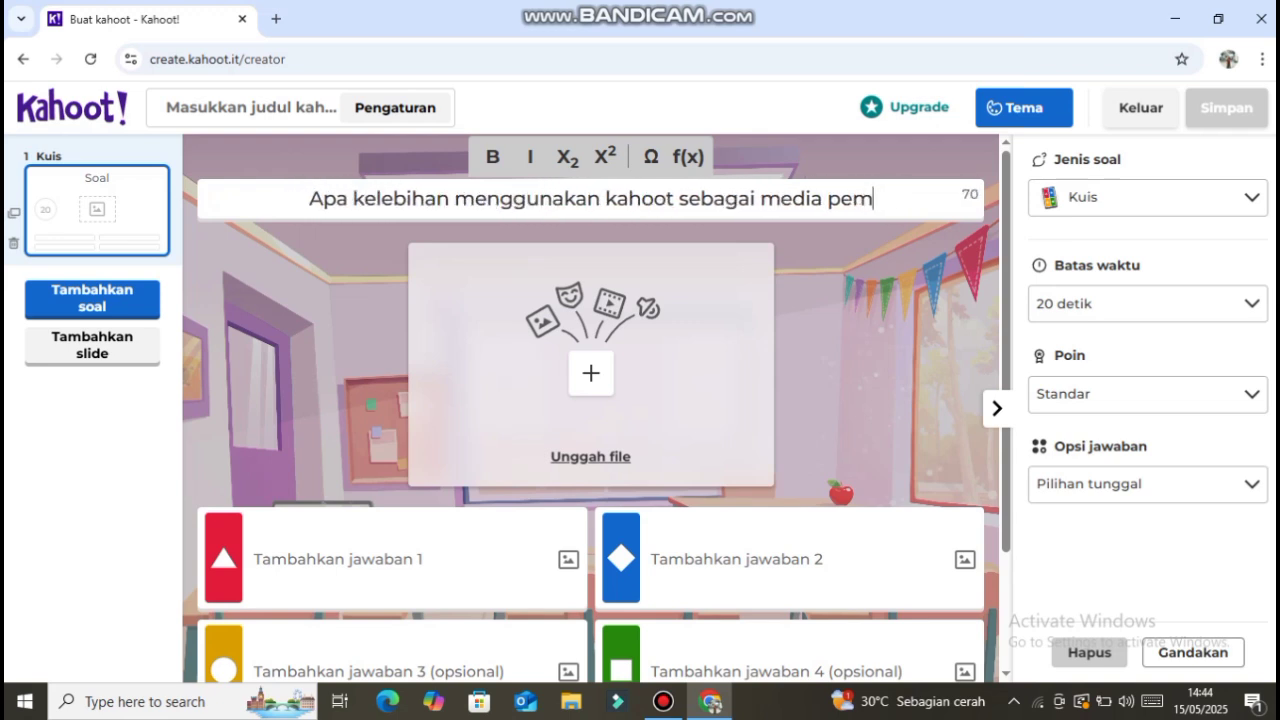
type("belajar")
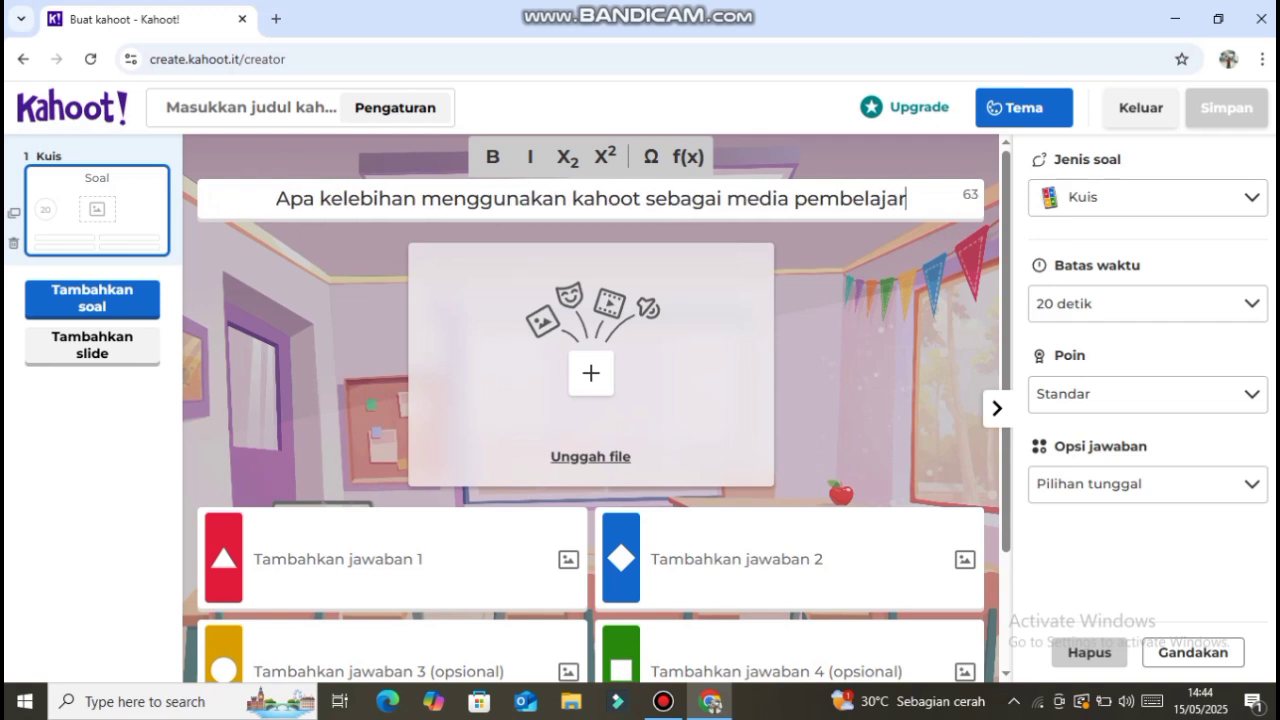
type("an?")
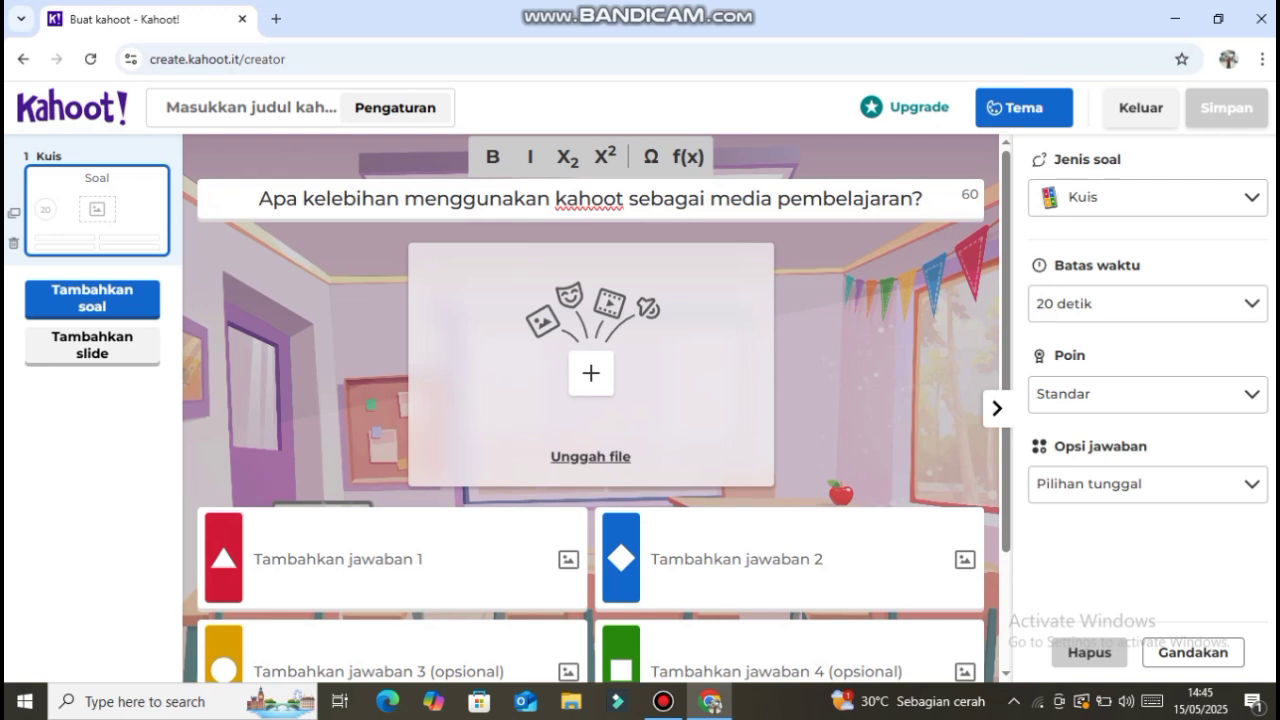
- Fill in answer 1 with "Meningkatkan keterlibatan siswa dalam pembelajaran"
left_click(338, 559)
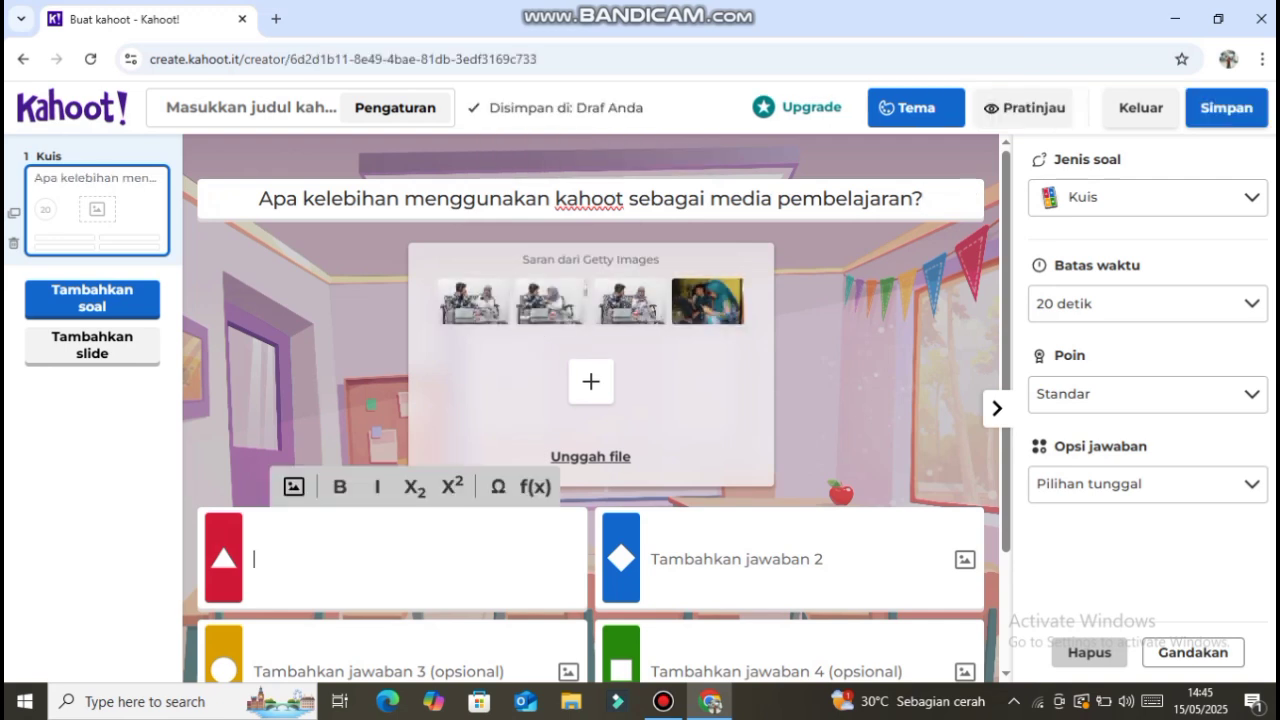
type("Me")
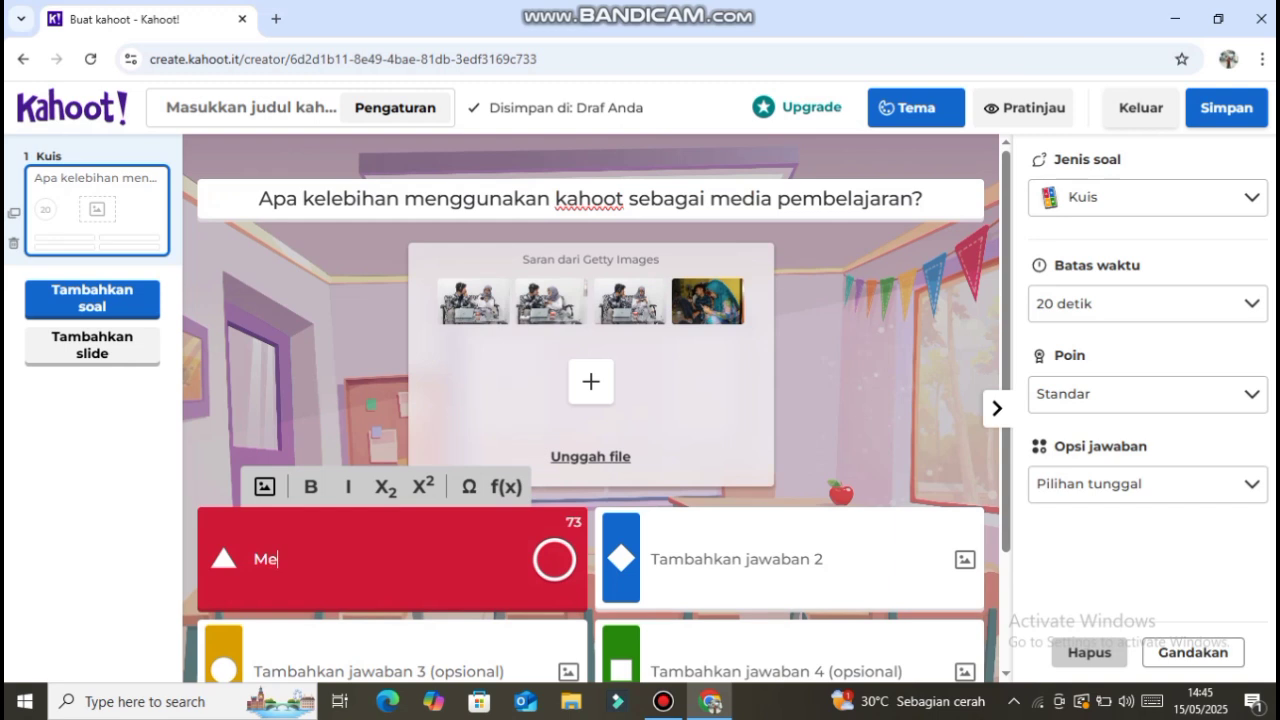
type("ningkatkan")
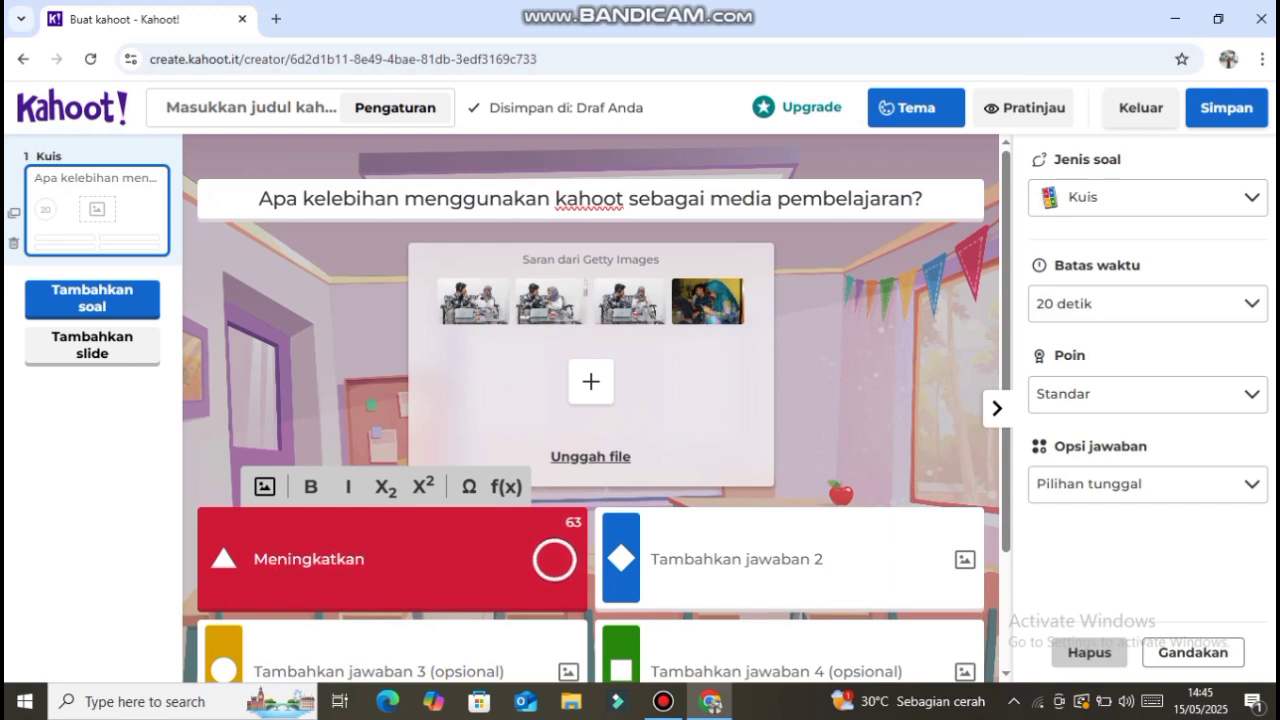
type(" keterlibatan sisw")
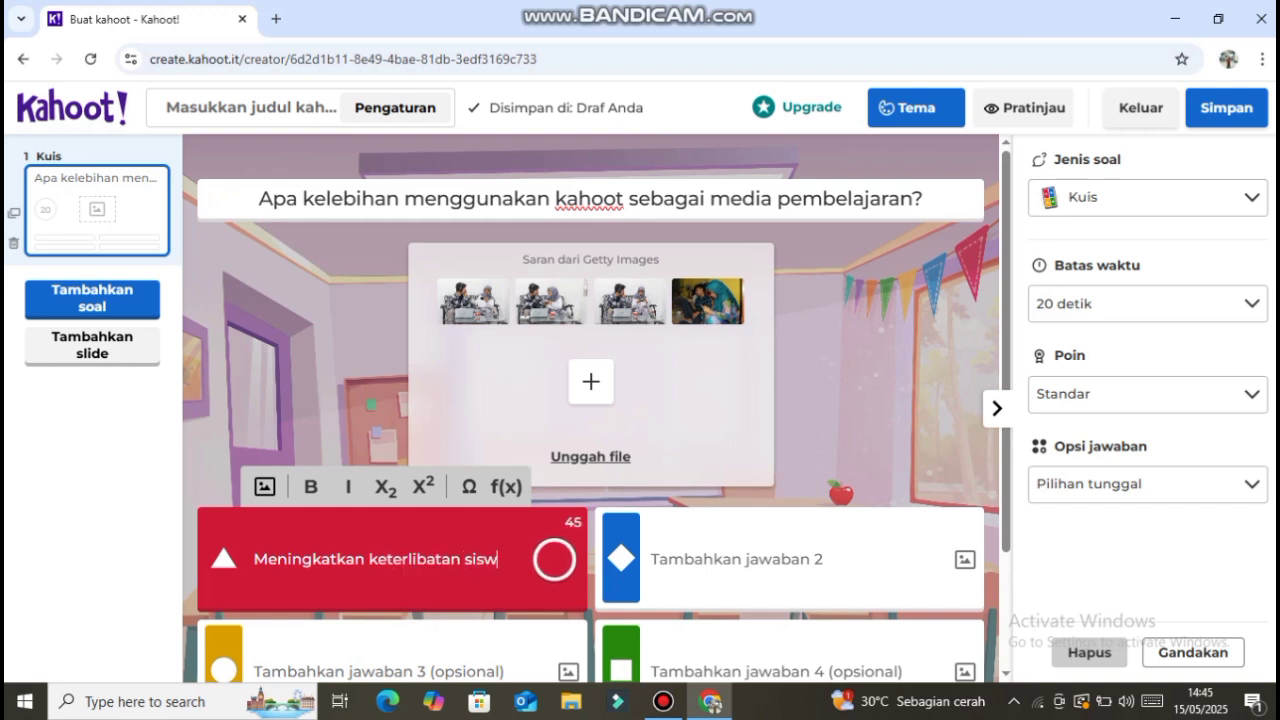
type("a dal")
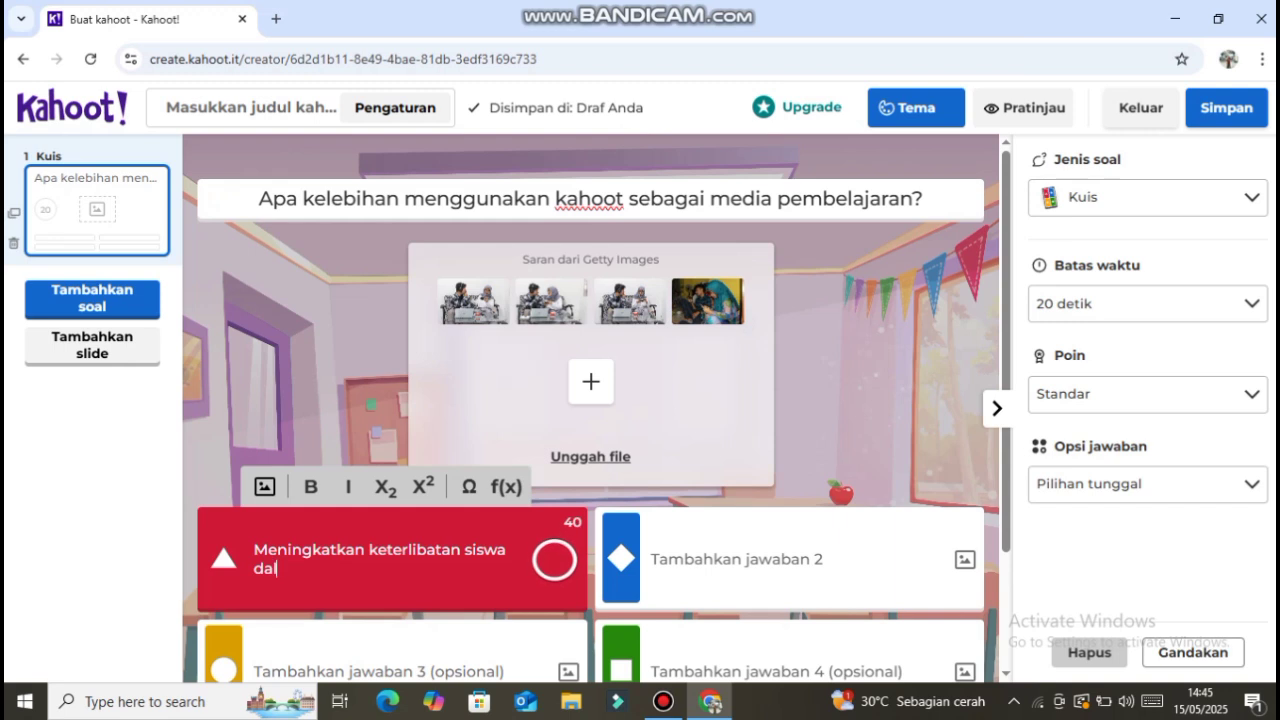
type("am pembelajaran")
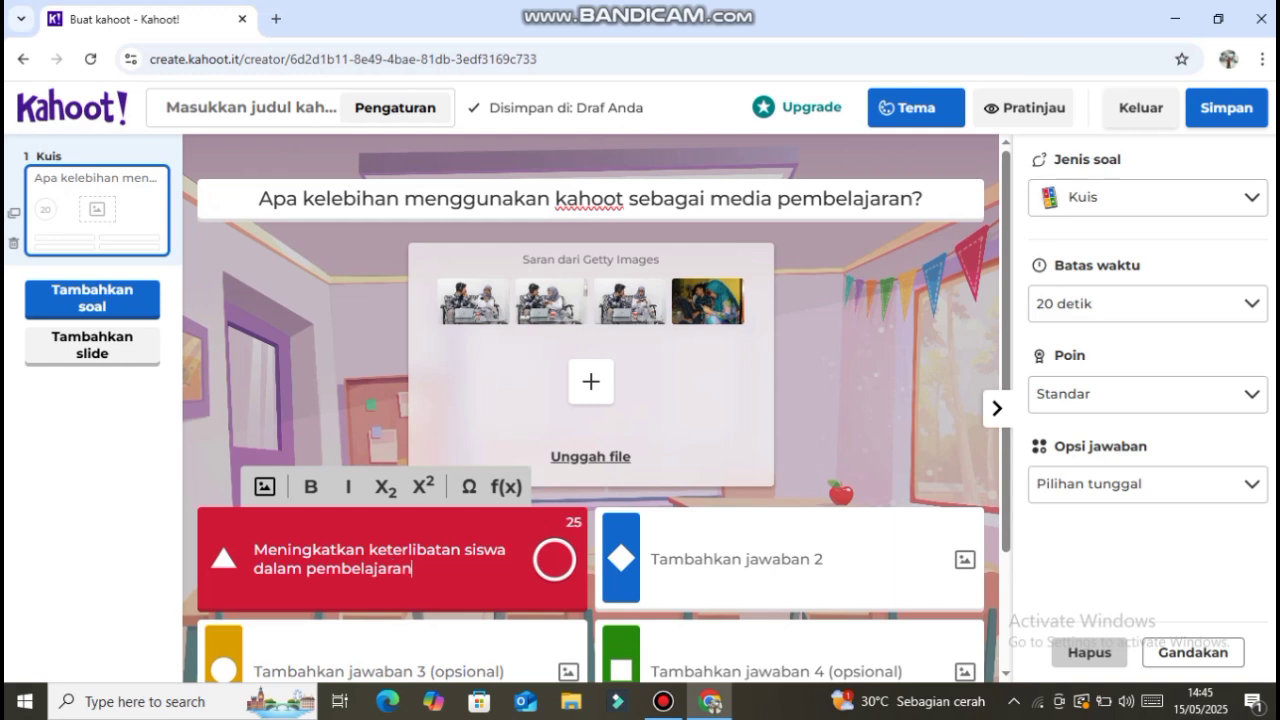
- Fill in answer 3 with "Meningkatkan kesulitan materi"
left_click(354, 671)
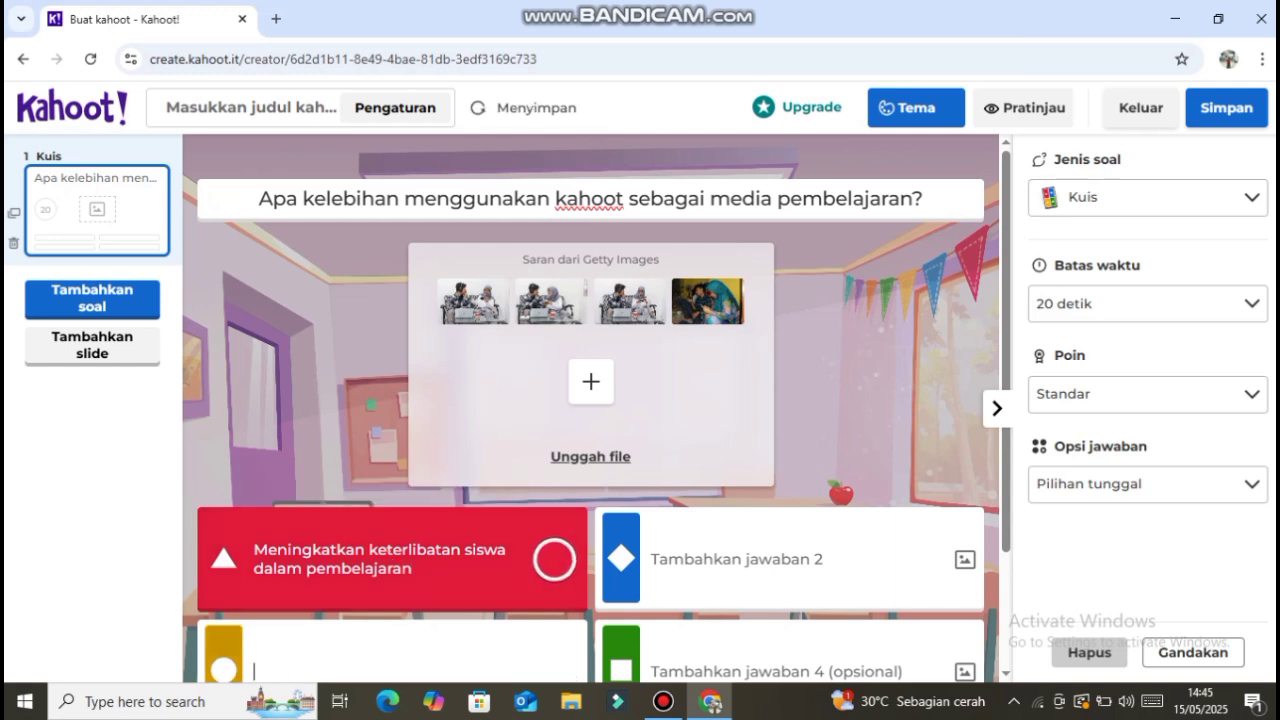
type("Meningka")
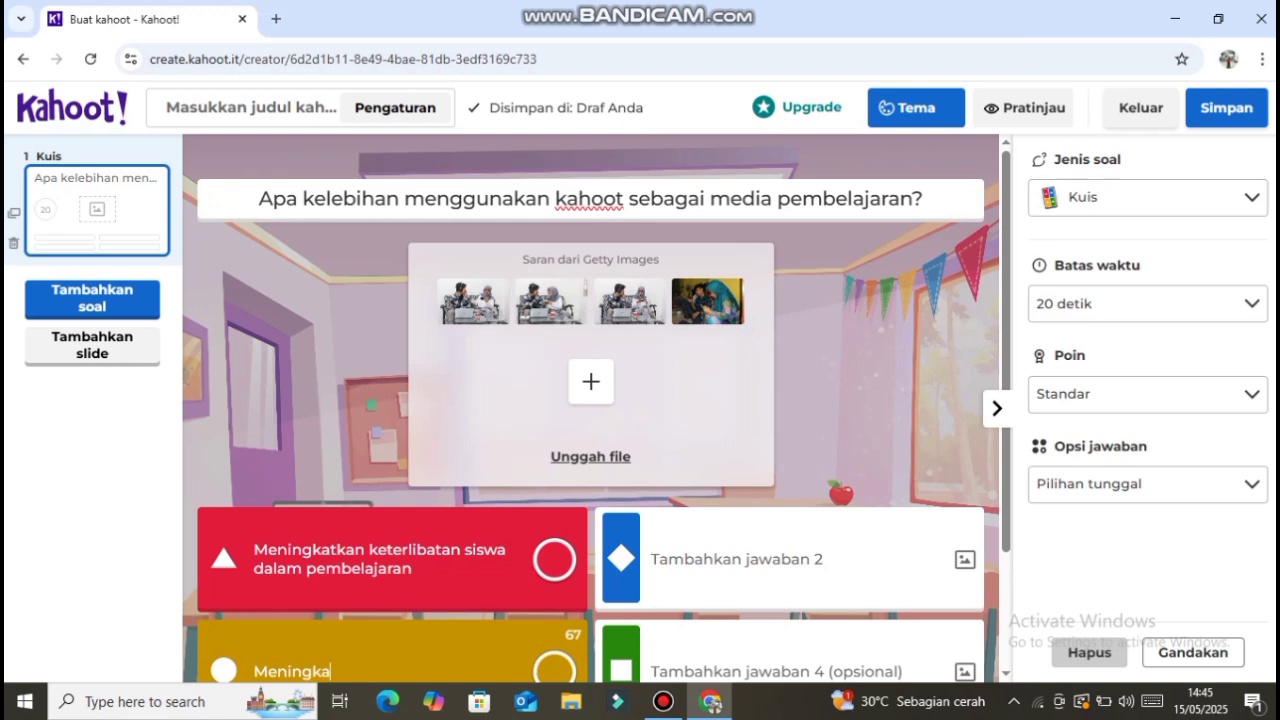
type("tkan kes")
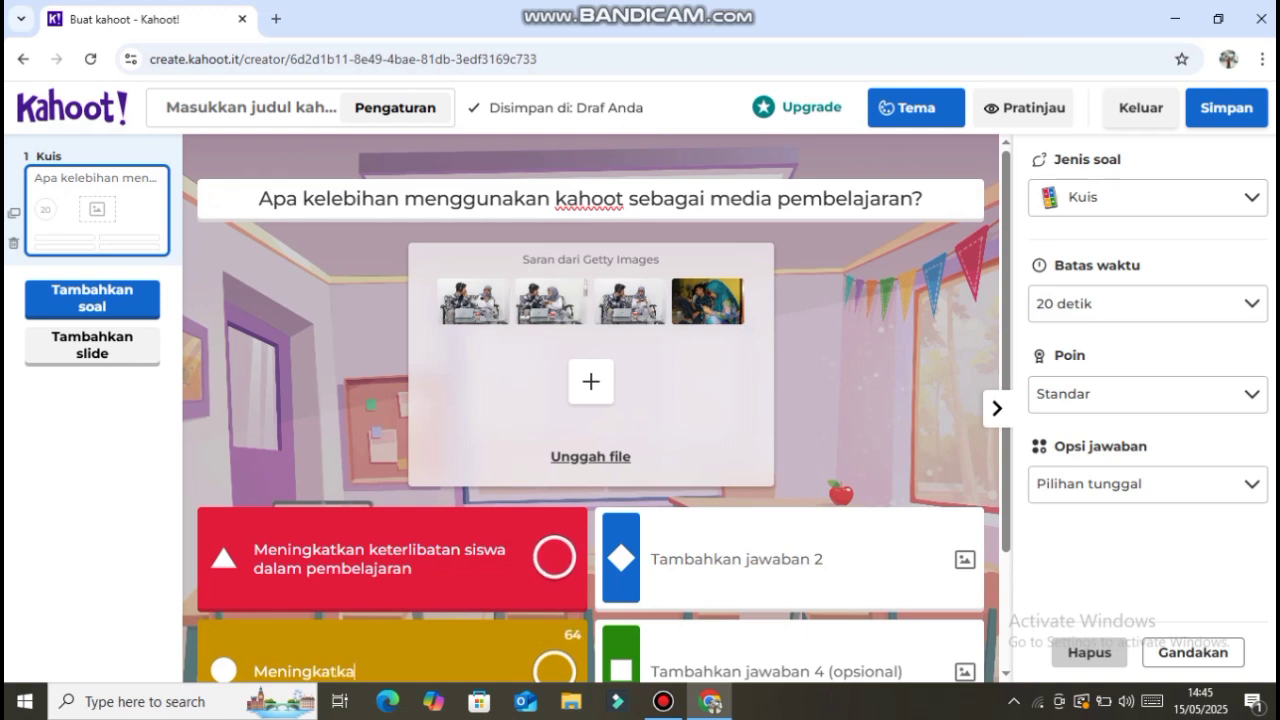
type("ulitan materi")
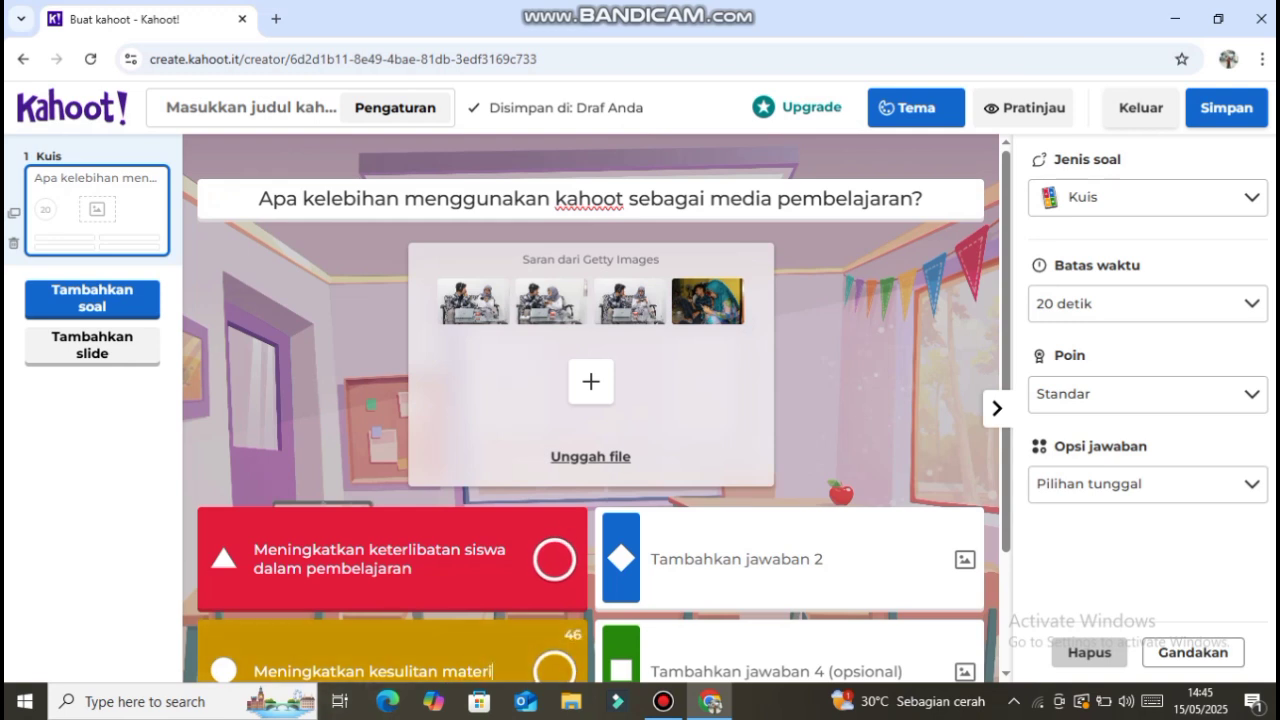
- Fill in answer 2 with "Mengurangi waktu pembelajaran"
left_click(737, 559)
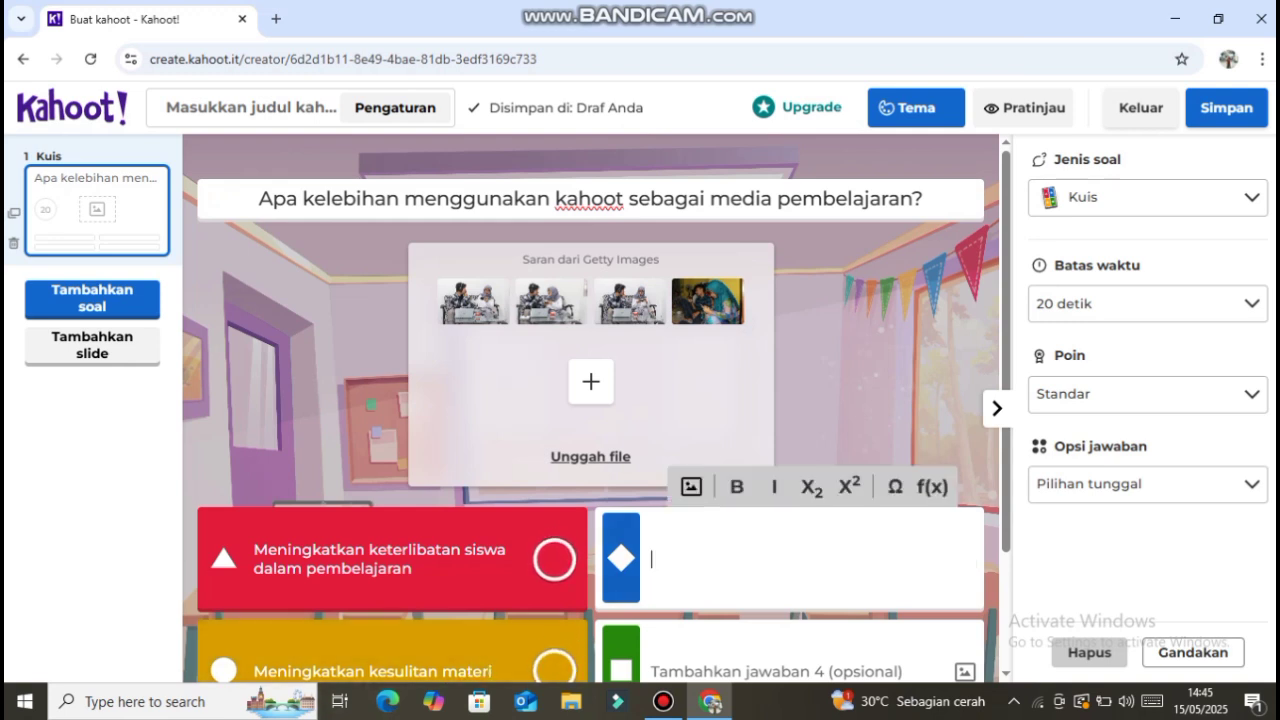
type("Mengu")
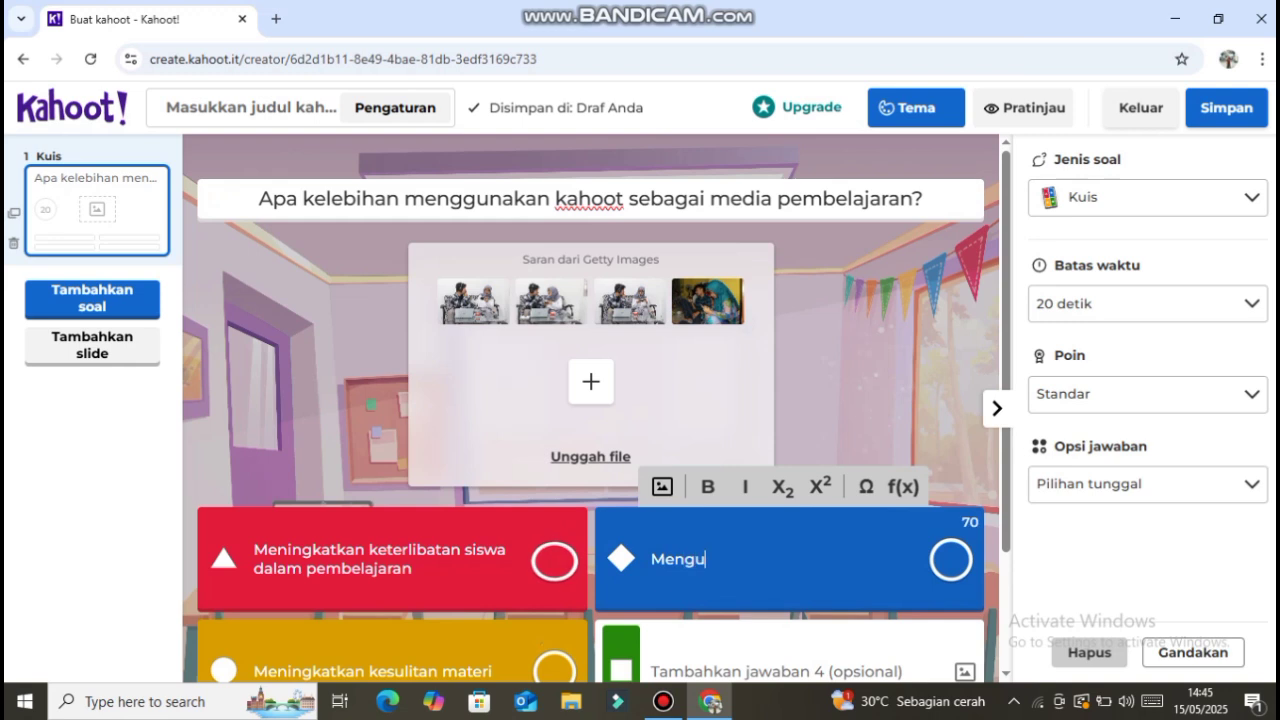
type("rangi wak")
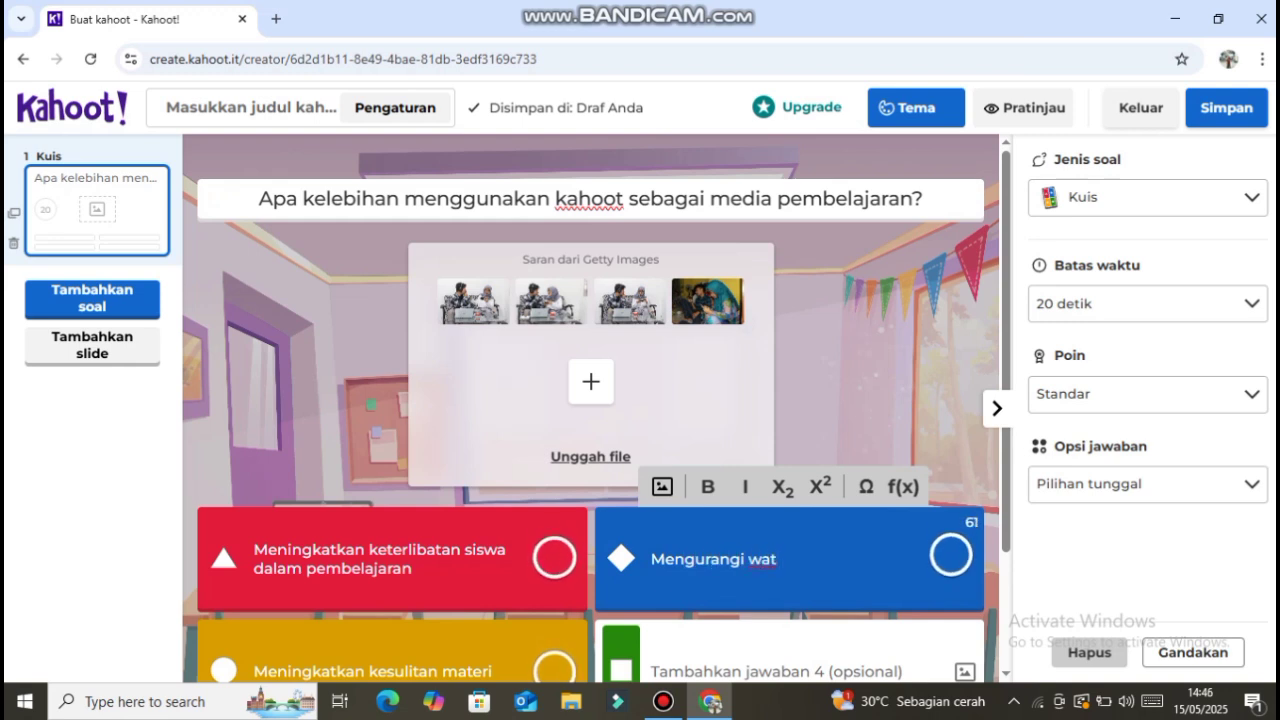
type("tu pembela")
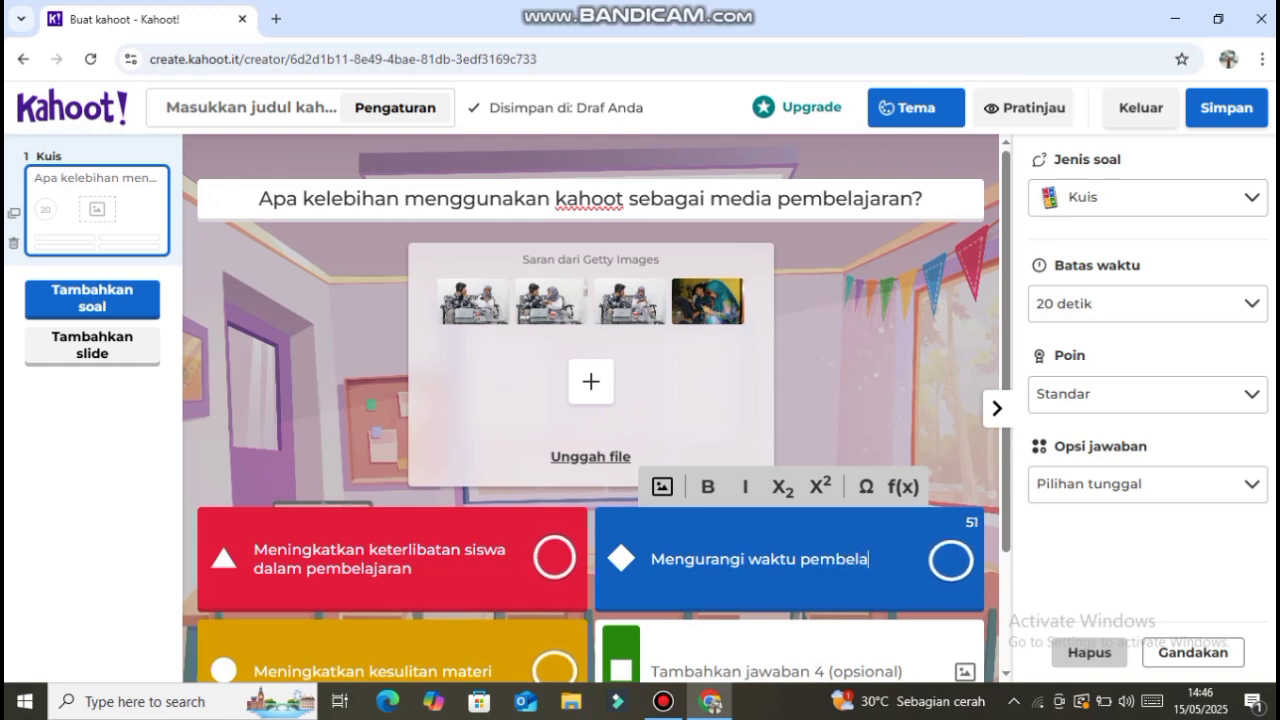
type("jaean")
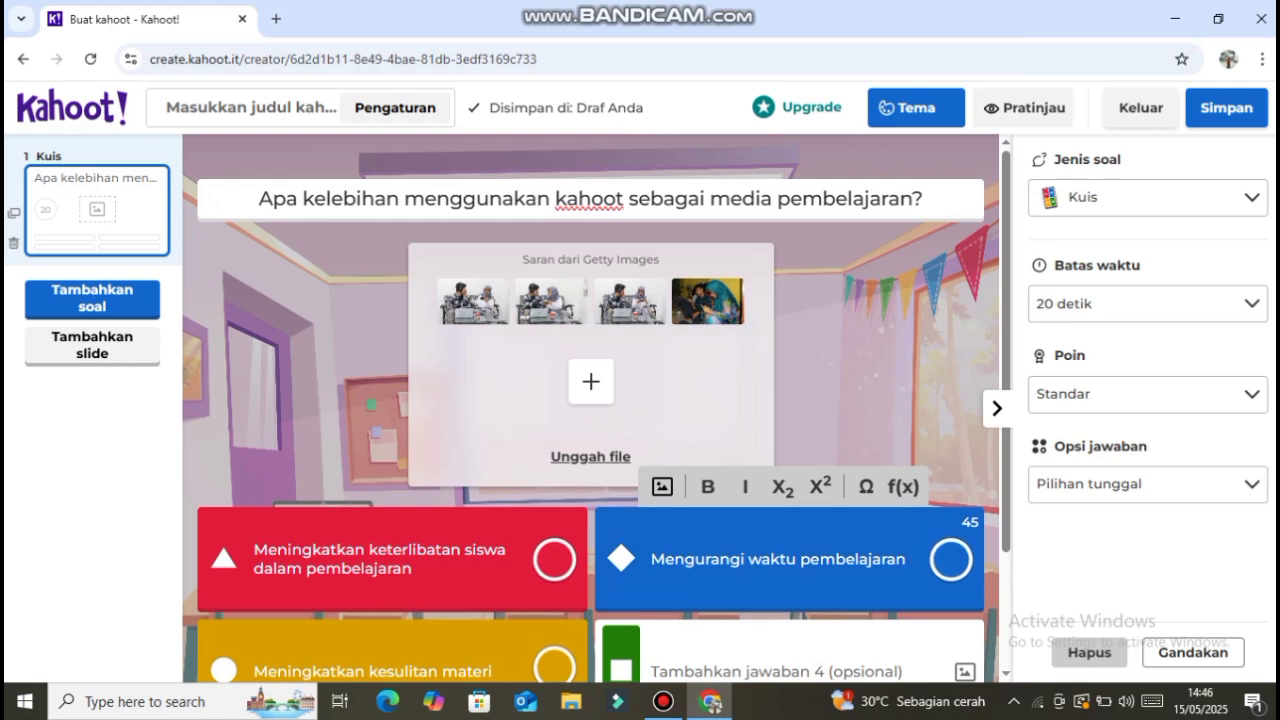
- Fill in answer 4 with "Mengurangi biaya pembelajaran" and mark answer 1 as the correct answer
left_click(700, 671)
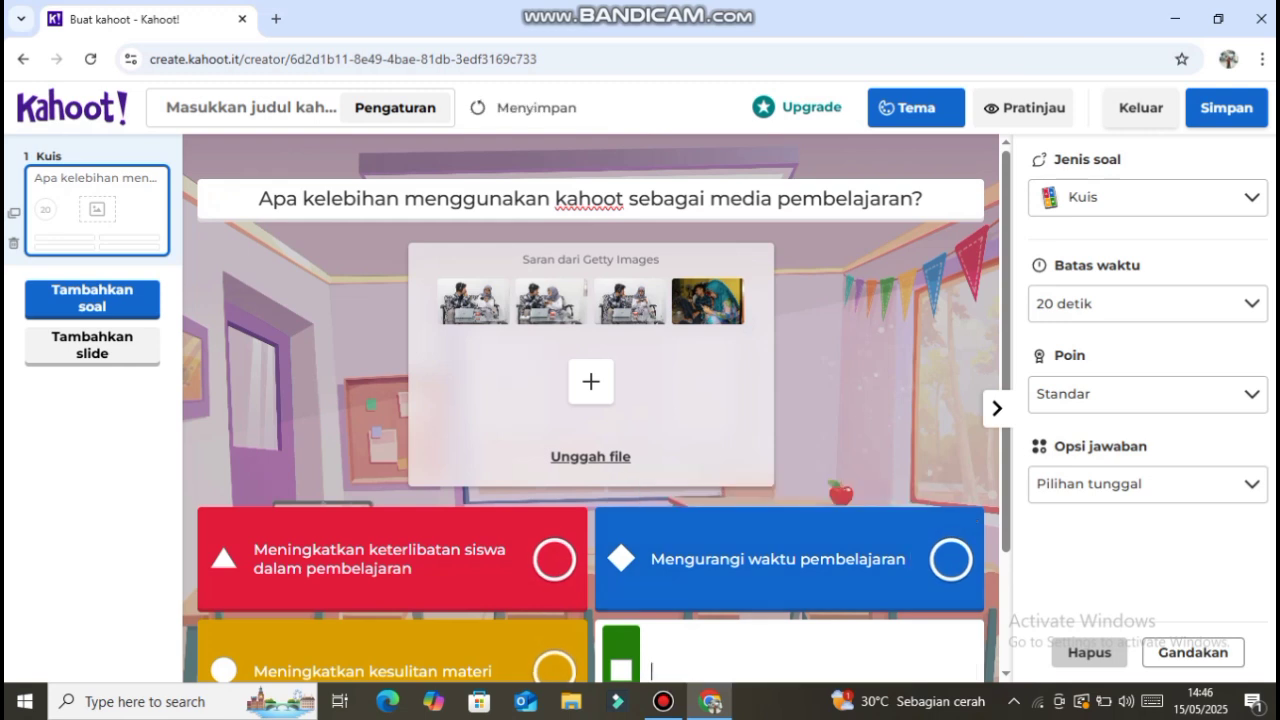
type("Mengu")
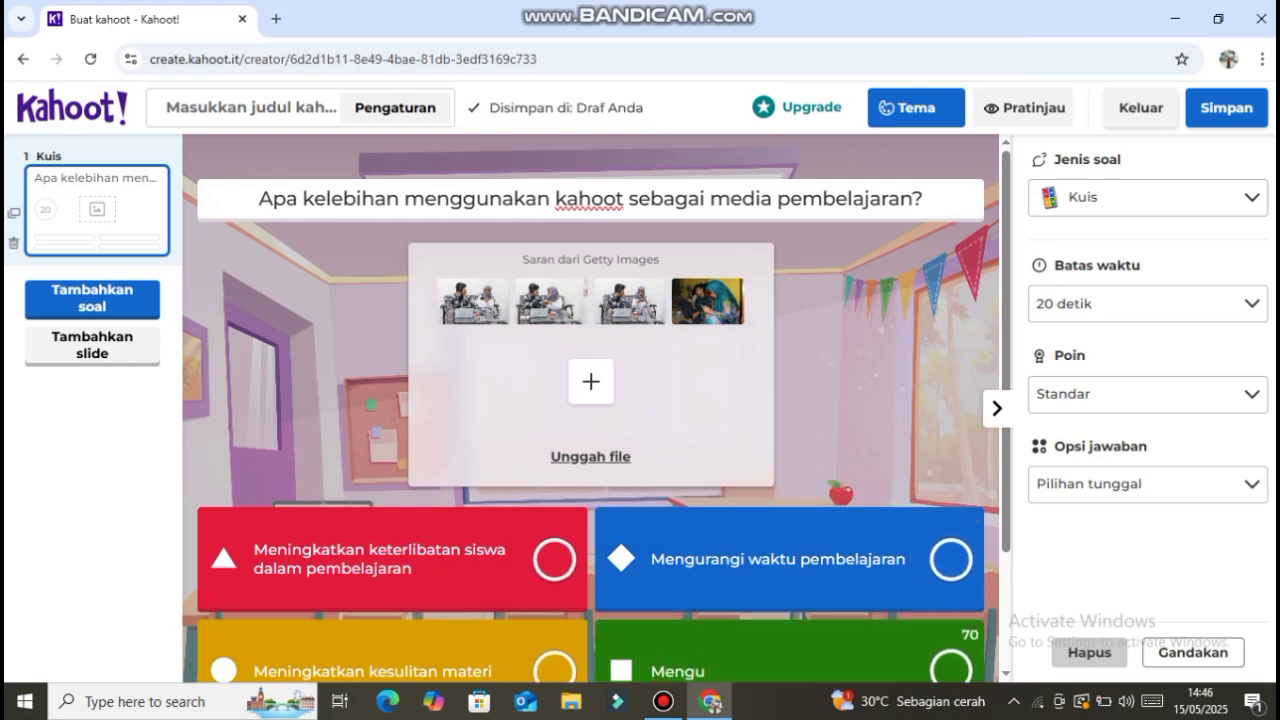
key("BackSpace")
type("u")
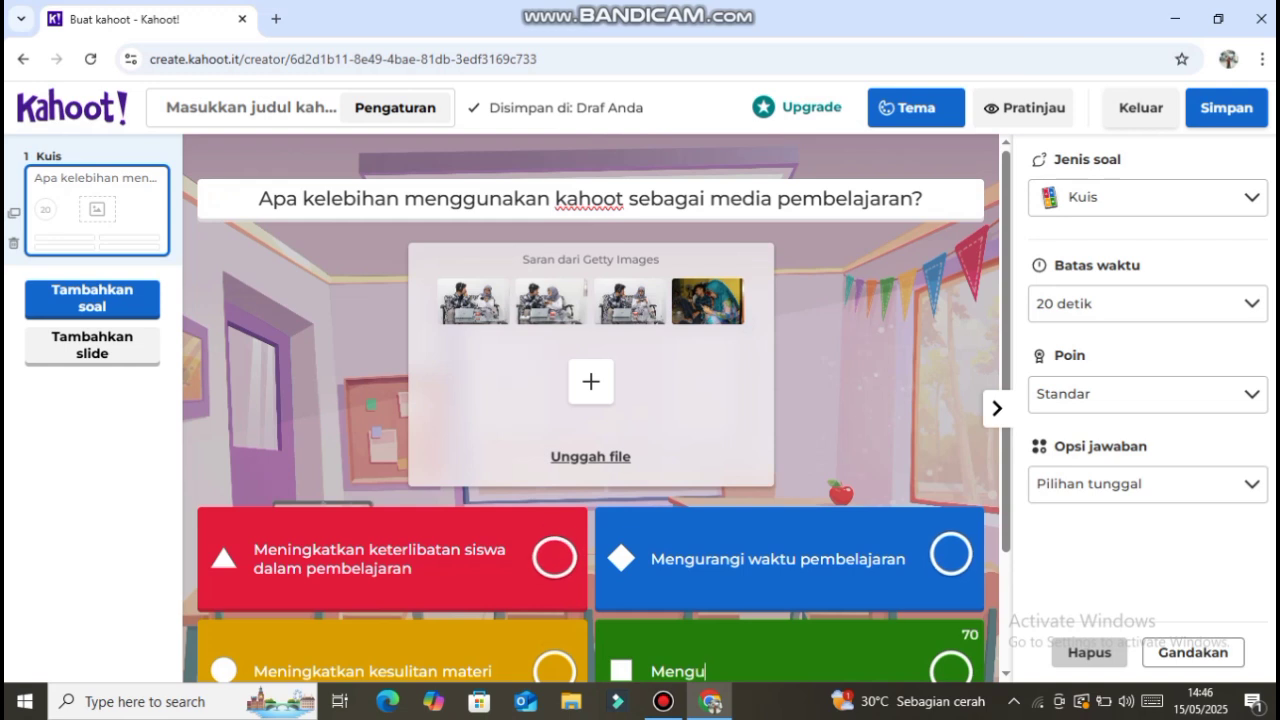
type("rangi ")
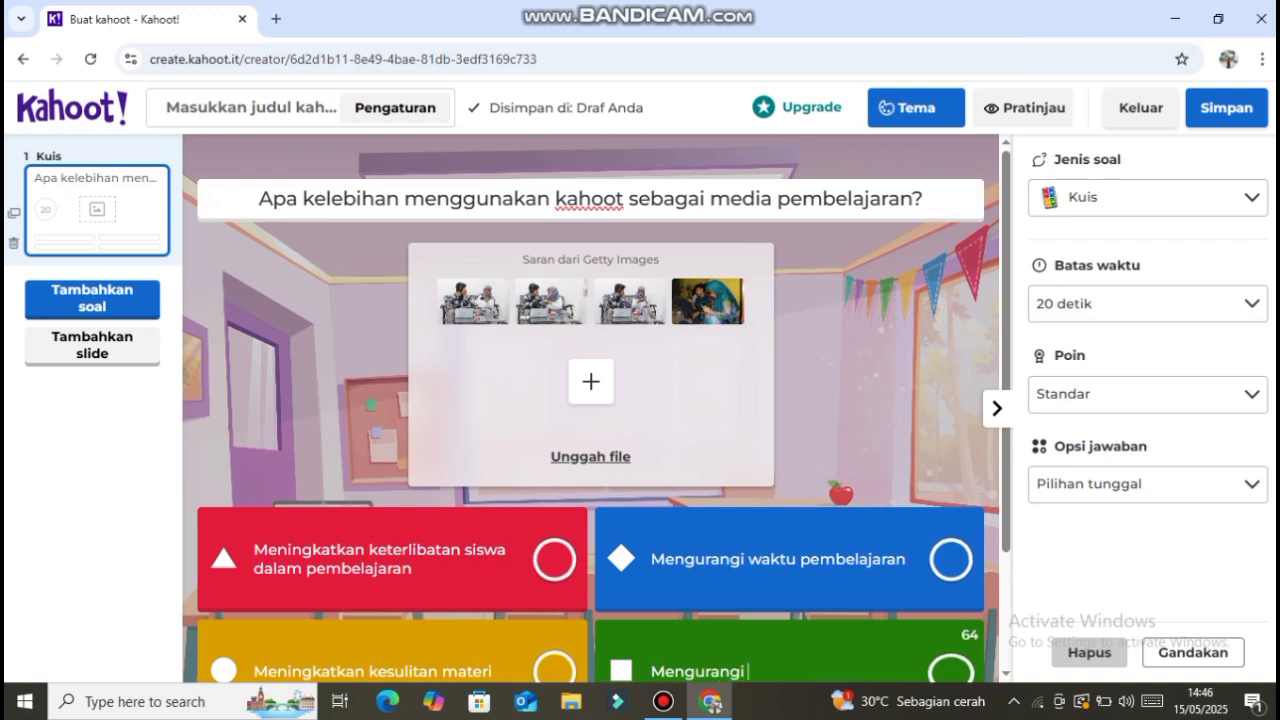
type("biaya")
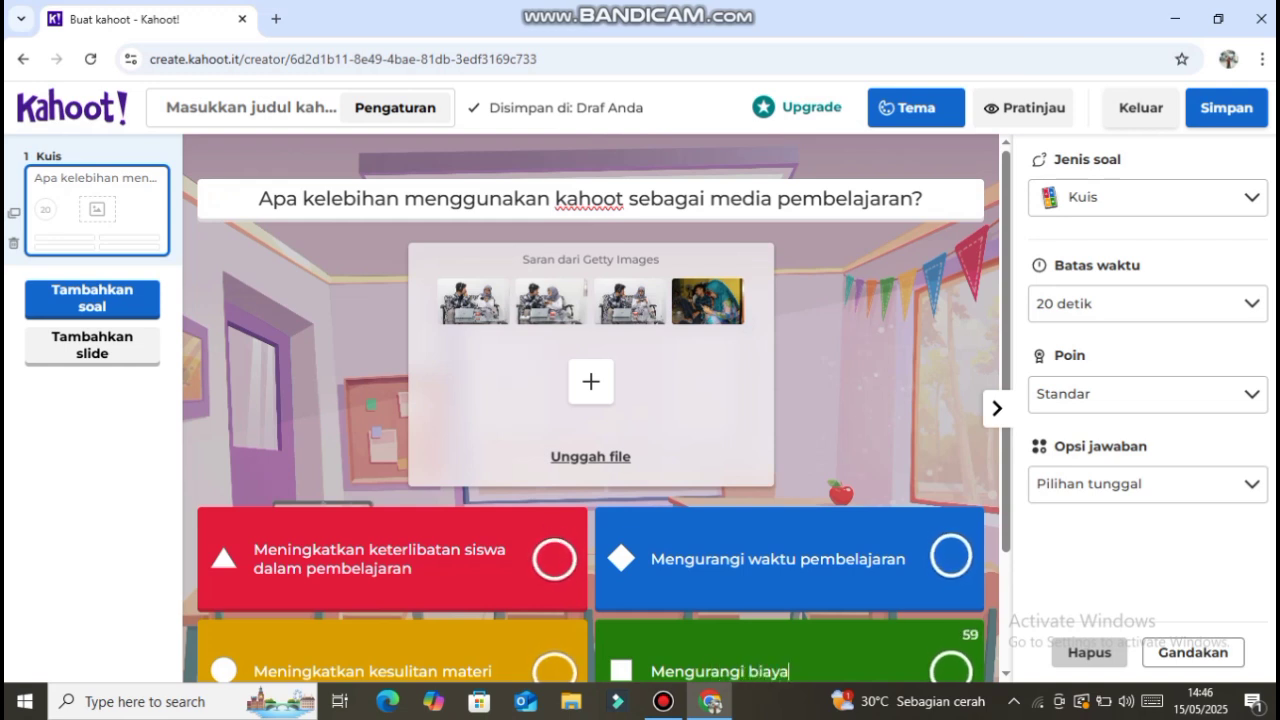
type(" pembelajaran")
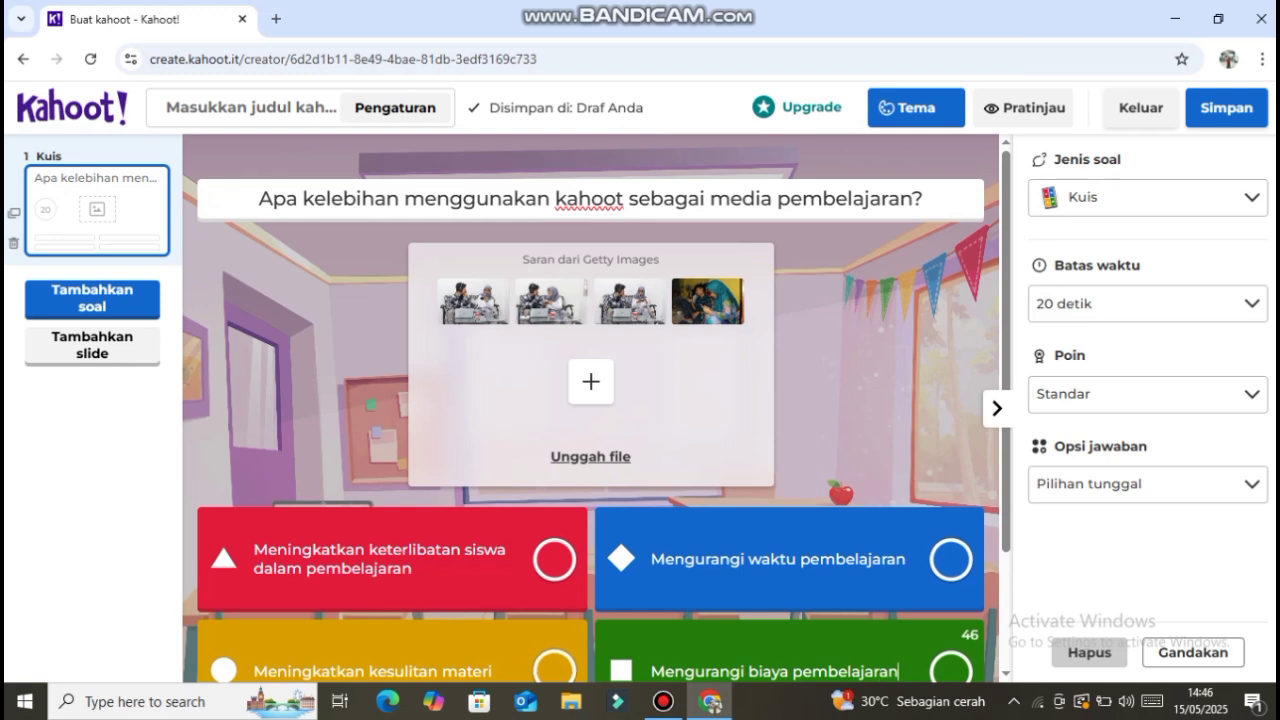
left_click(555, 559)
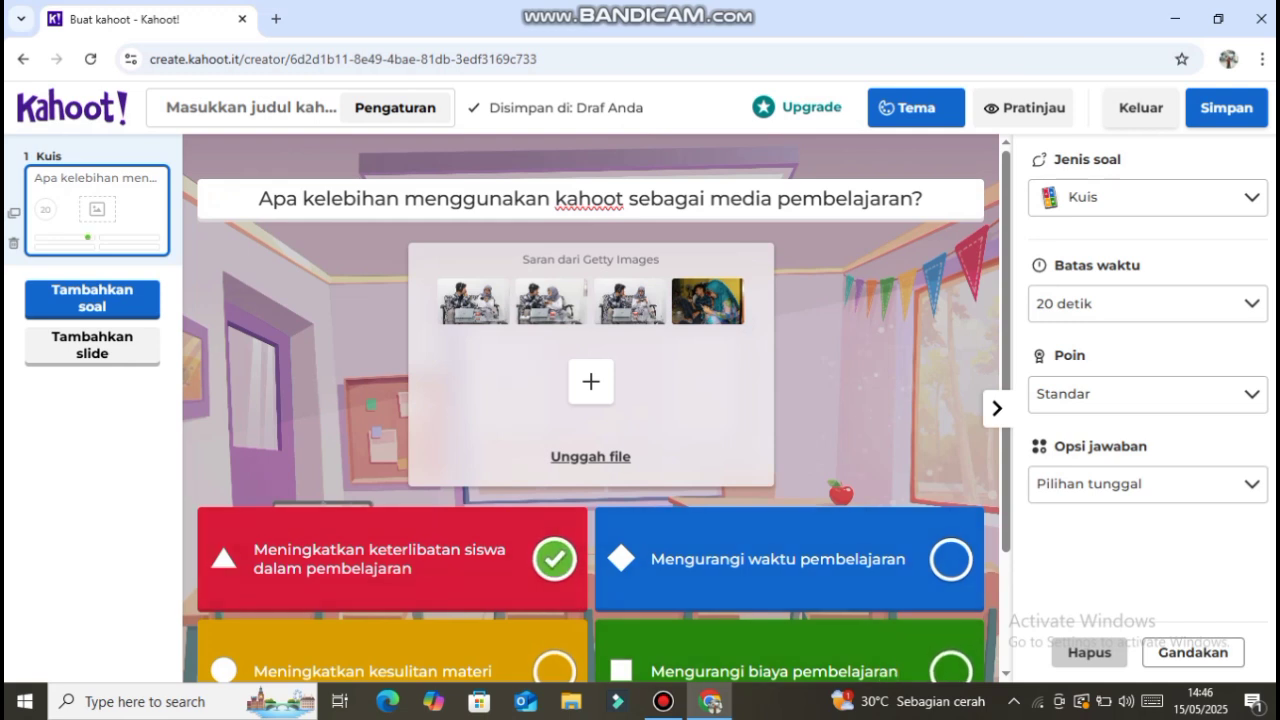
- Open the media library for the question and search Getty Images for "kahoot game"
left_click(591, 381)
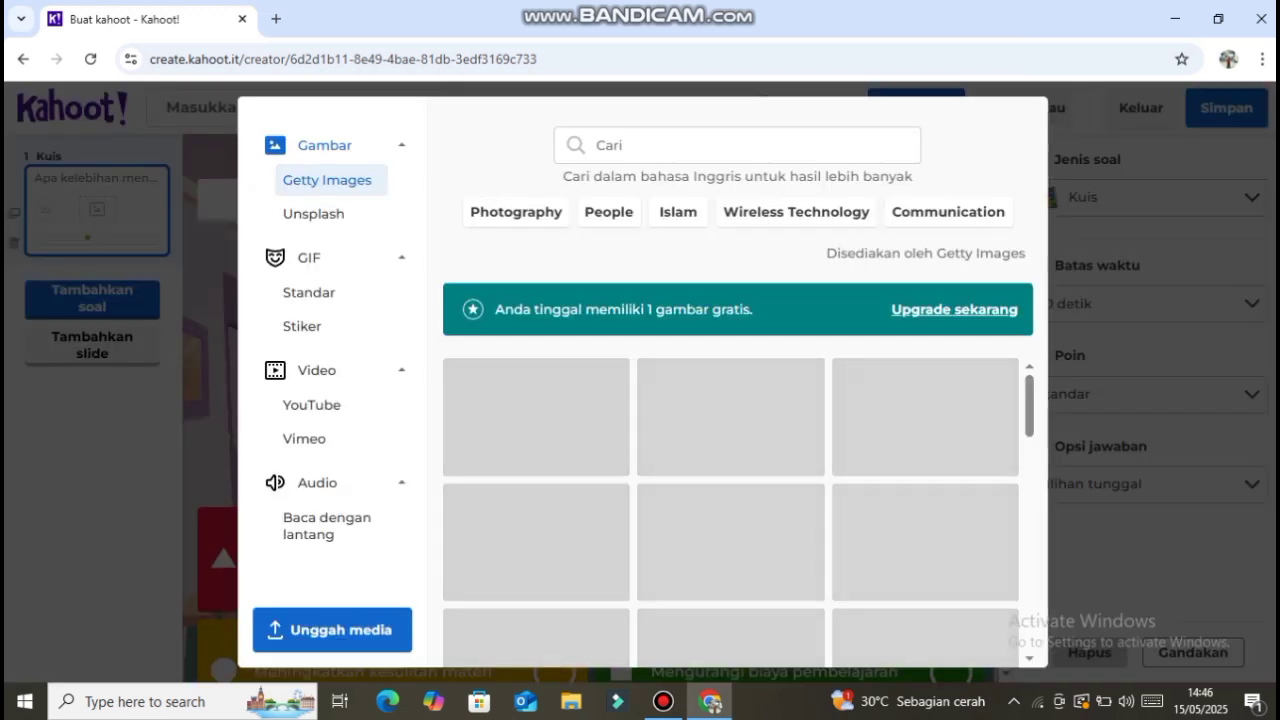
left_click(737, 145)
type("kahoot game")
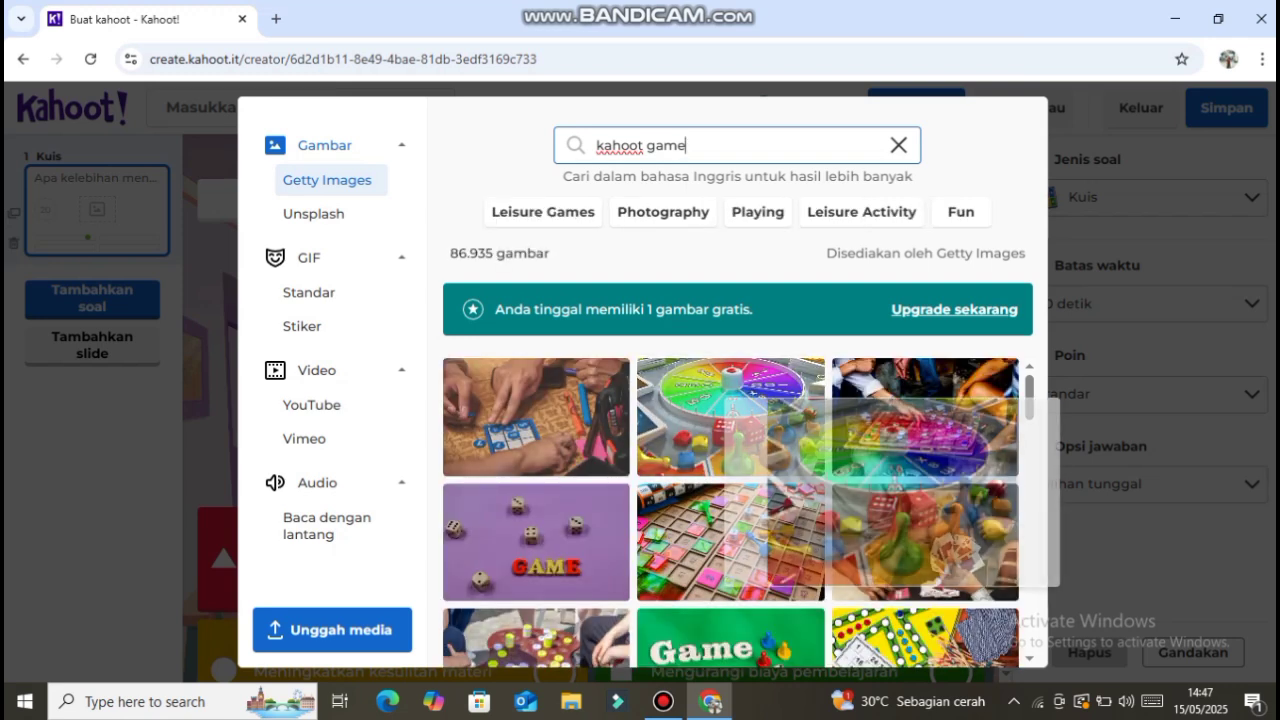
- Look through the "kahoot game" image results for a picture that suits the question
mouse_move(735, 503)
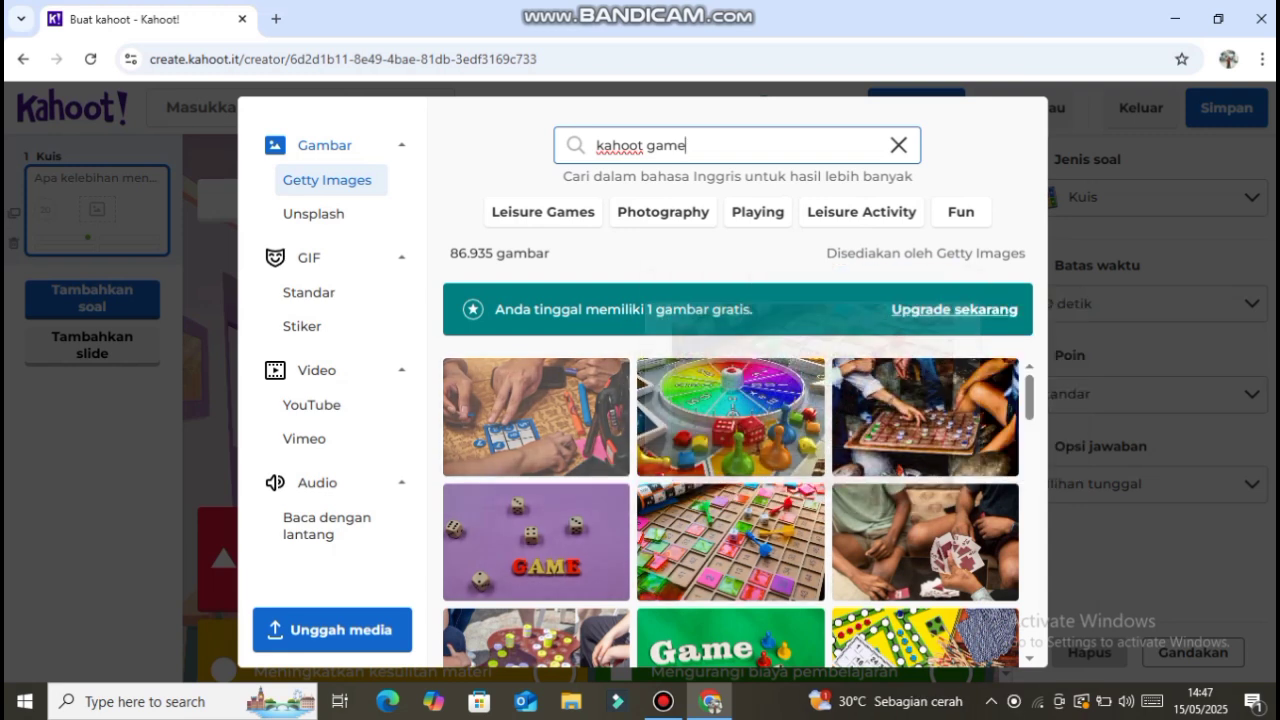
scroll(731, 512, "down", 5)
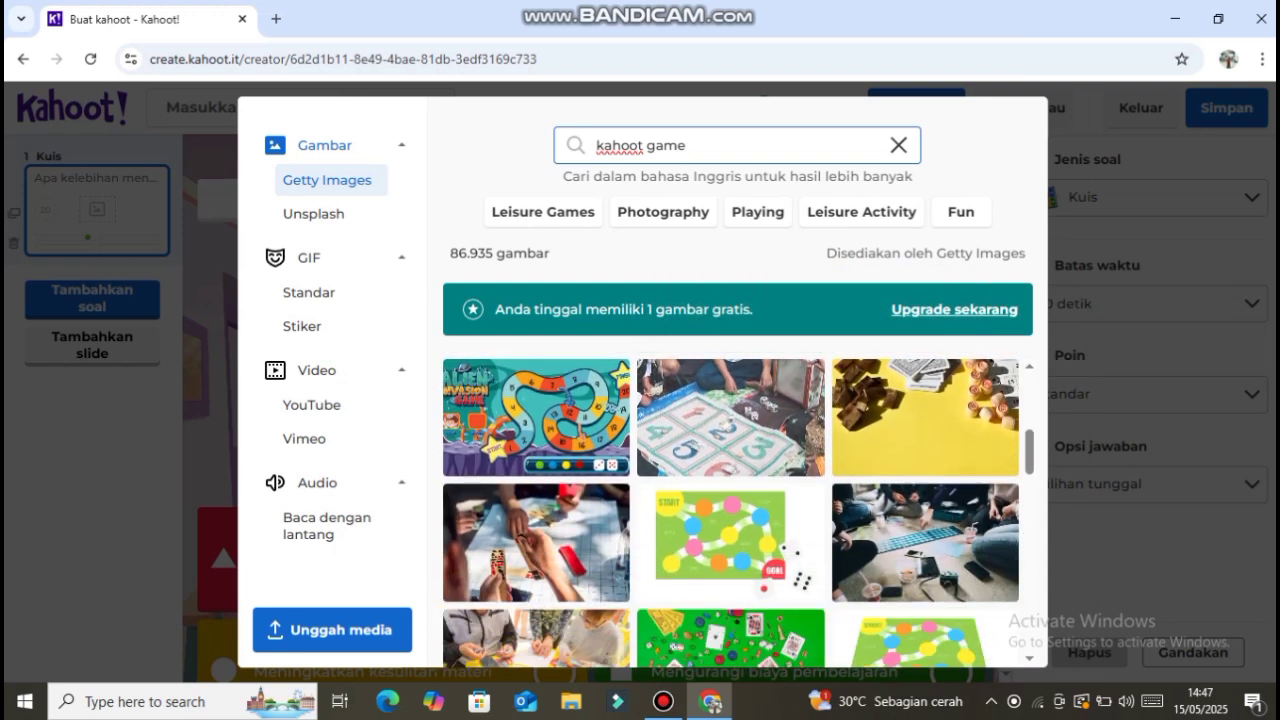
scroll(731, 512, "down", 5)
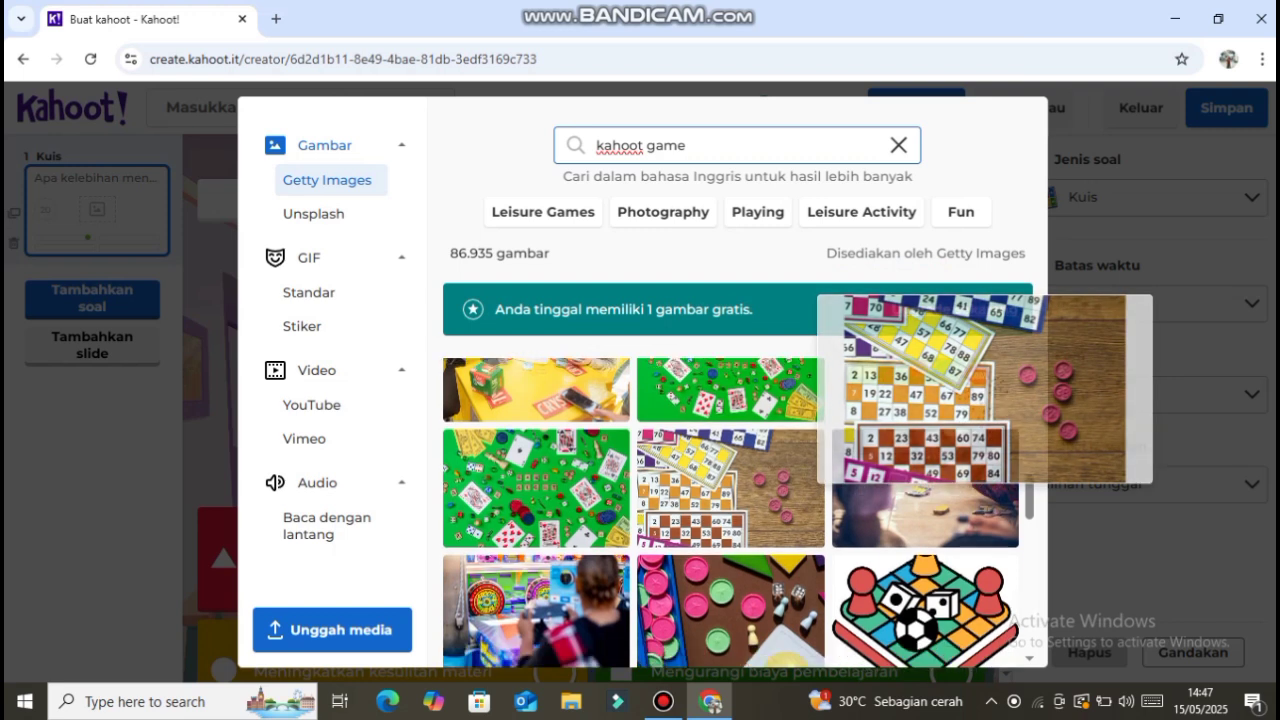
scroll(731, 512, "down", 2)
scroll(939, 473, "down", 2)
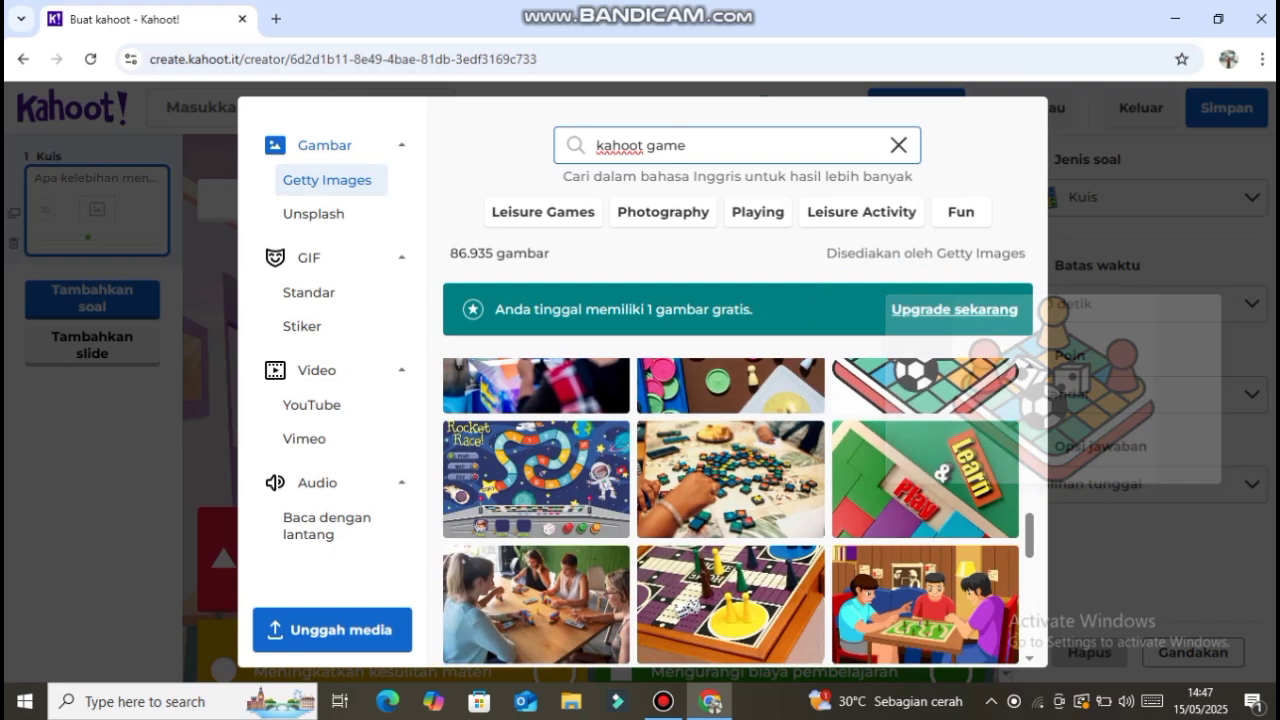
scroll(939, 473, "down", 1)
scroll(925, 470, "down", 2)
mouse_move(925, 480)
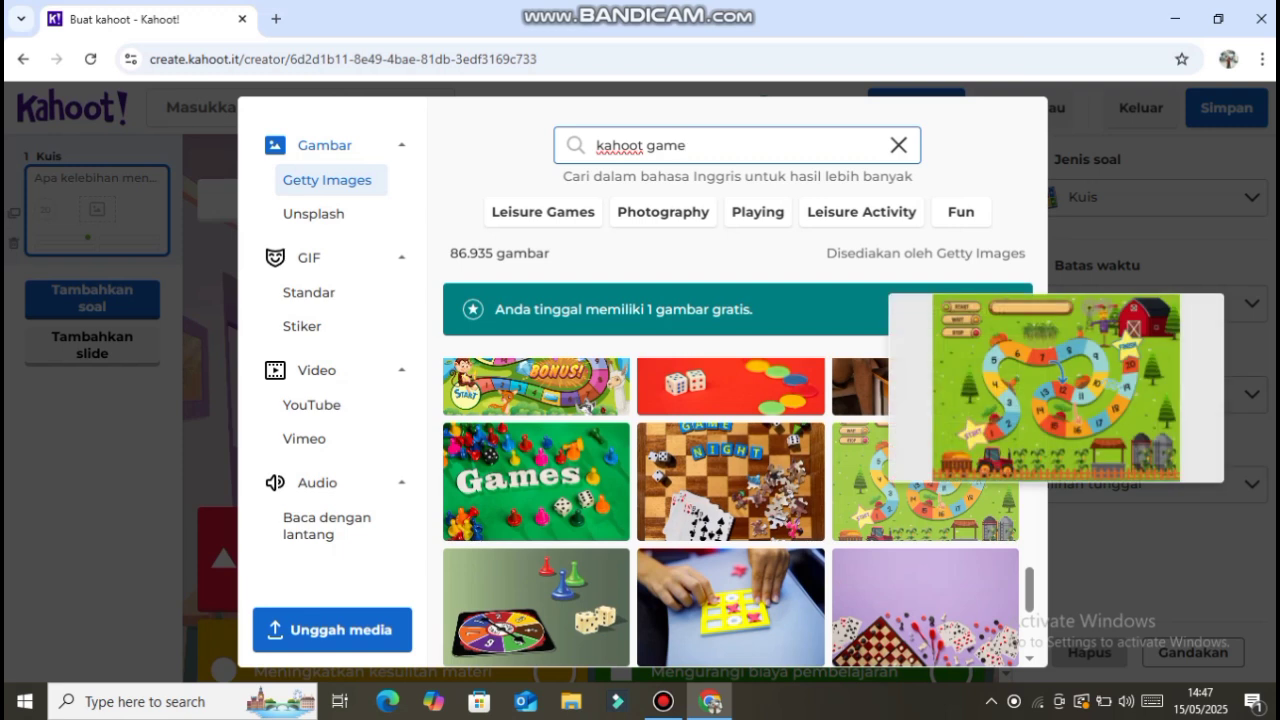
scroll(925, 480, "down", 1)
scroll(925, 480, "down", 1)
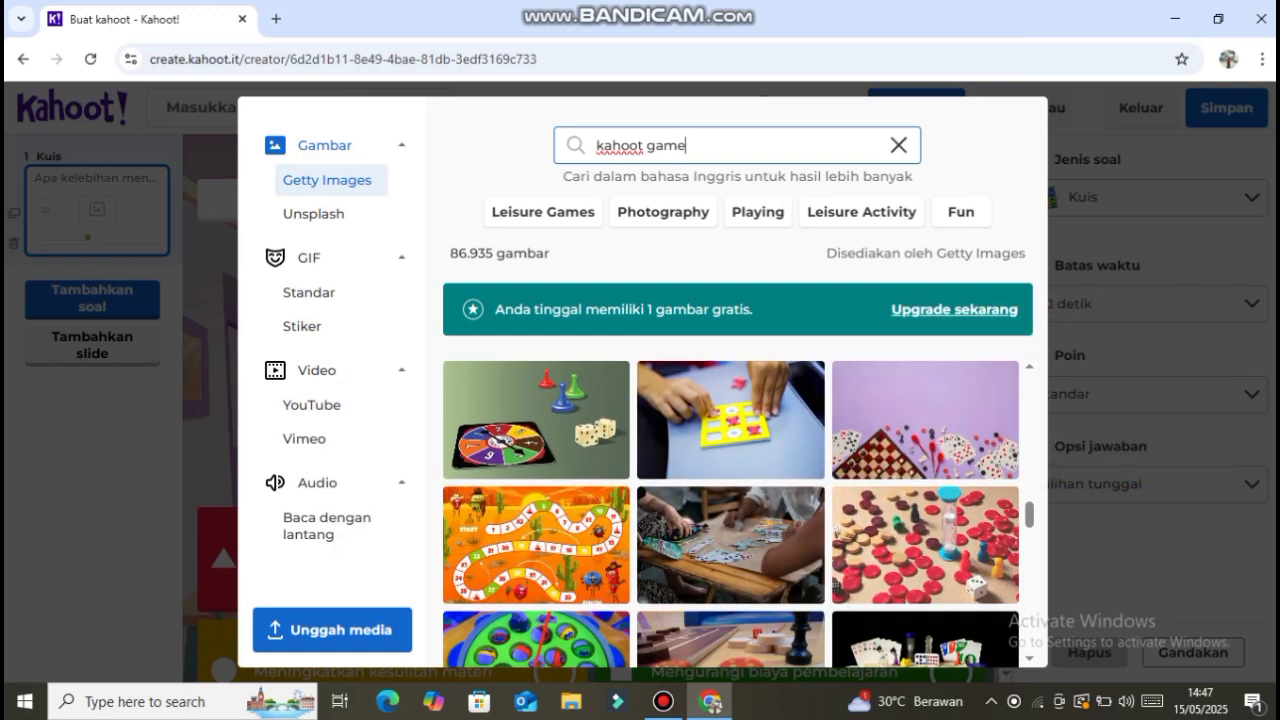
scroll(925, 545, "down", 1)
scroll(925, 545, "up", 5)
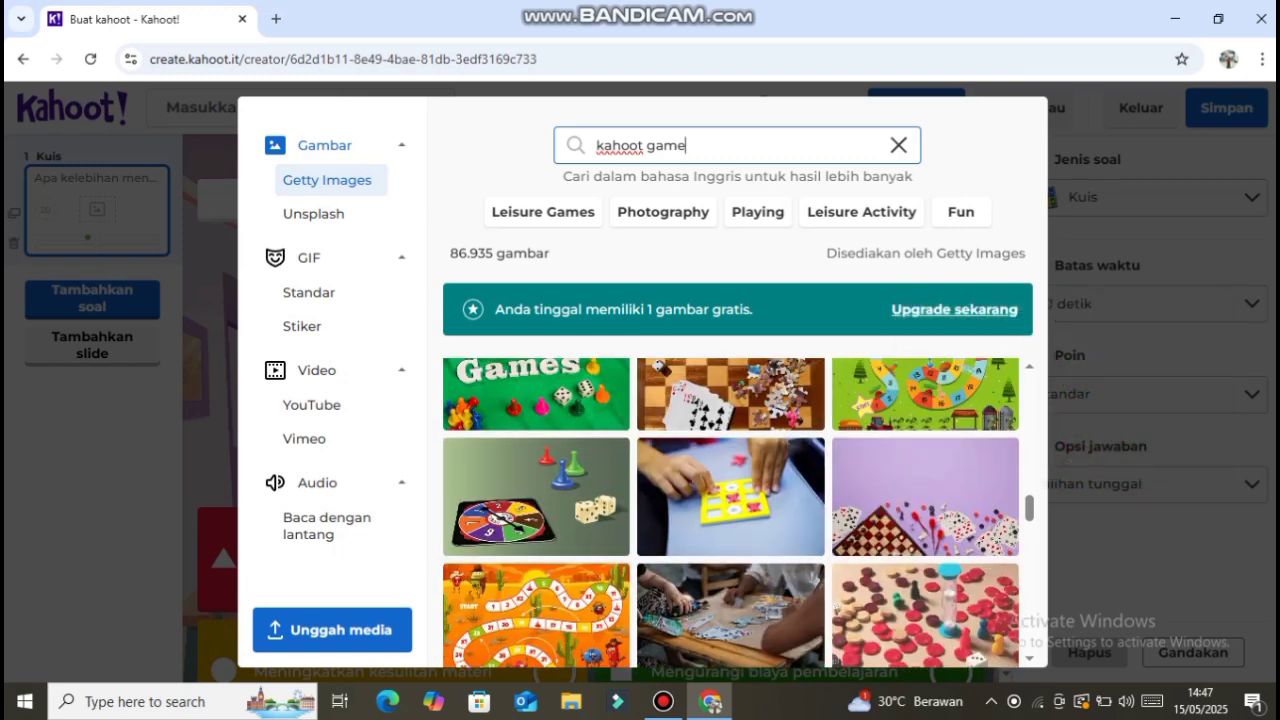
scroll(925, 590, "up", 6)
scroll(925, 590, "down", 5)
scroll(925, 590, "down", 1)
mouse_move(925, 590)
scroll(925, 590, "up", 1)
scroll(925, 490, "up", 4)
scroll(925, 490, "down", 4)
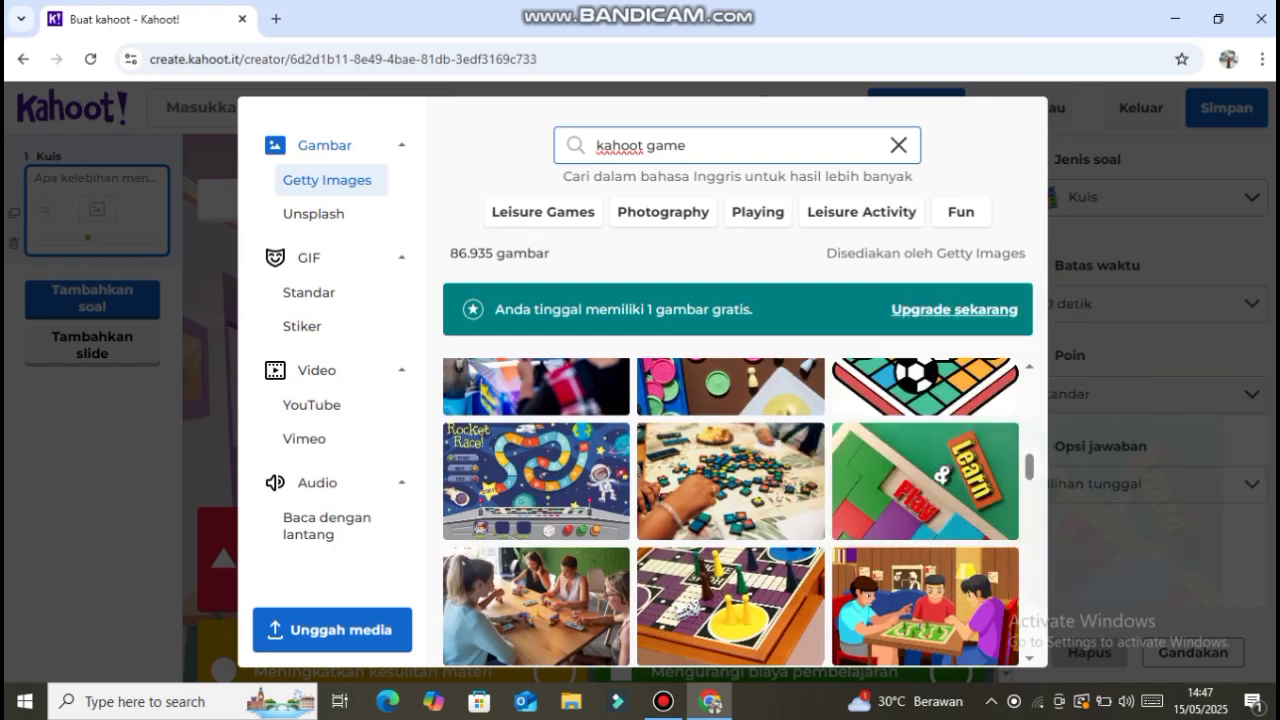
scroll(731, 513, "up", 6)
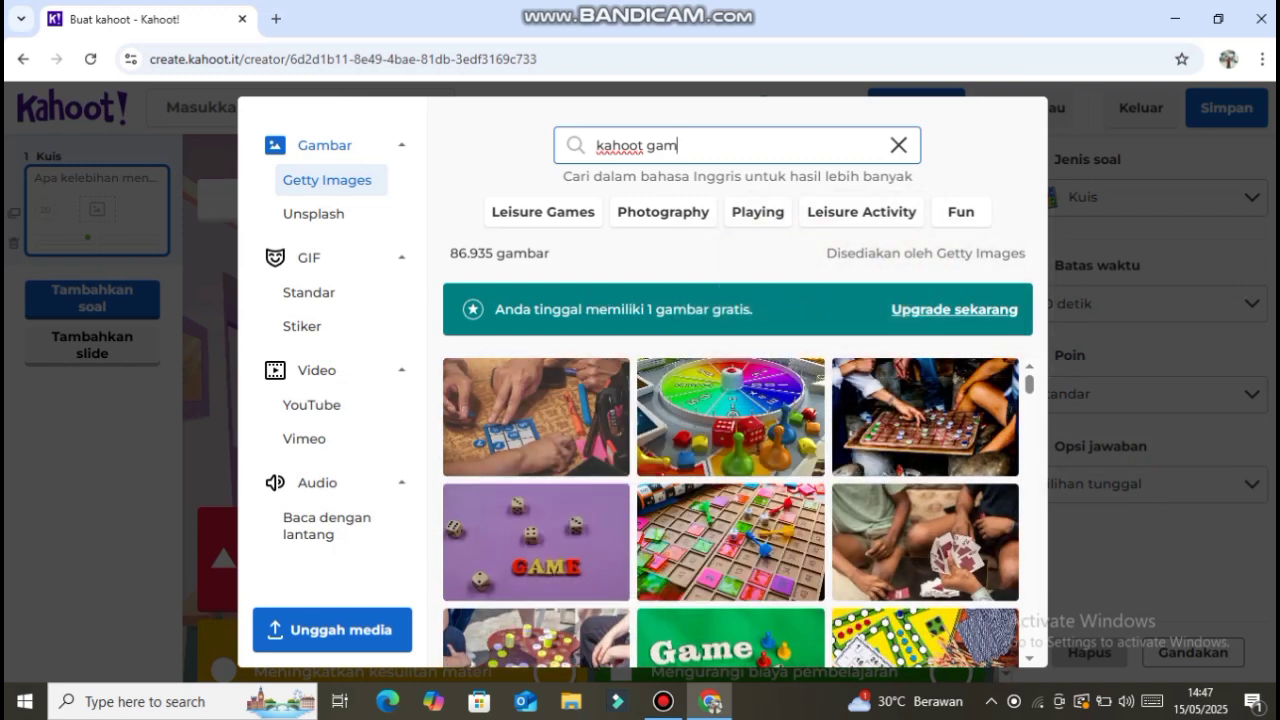
- Search Getty Images for "pembelajaran" instead and browse the images for a suitable picture
type("pembelajaran")
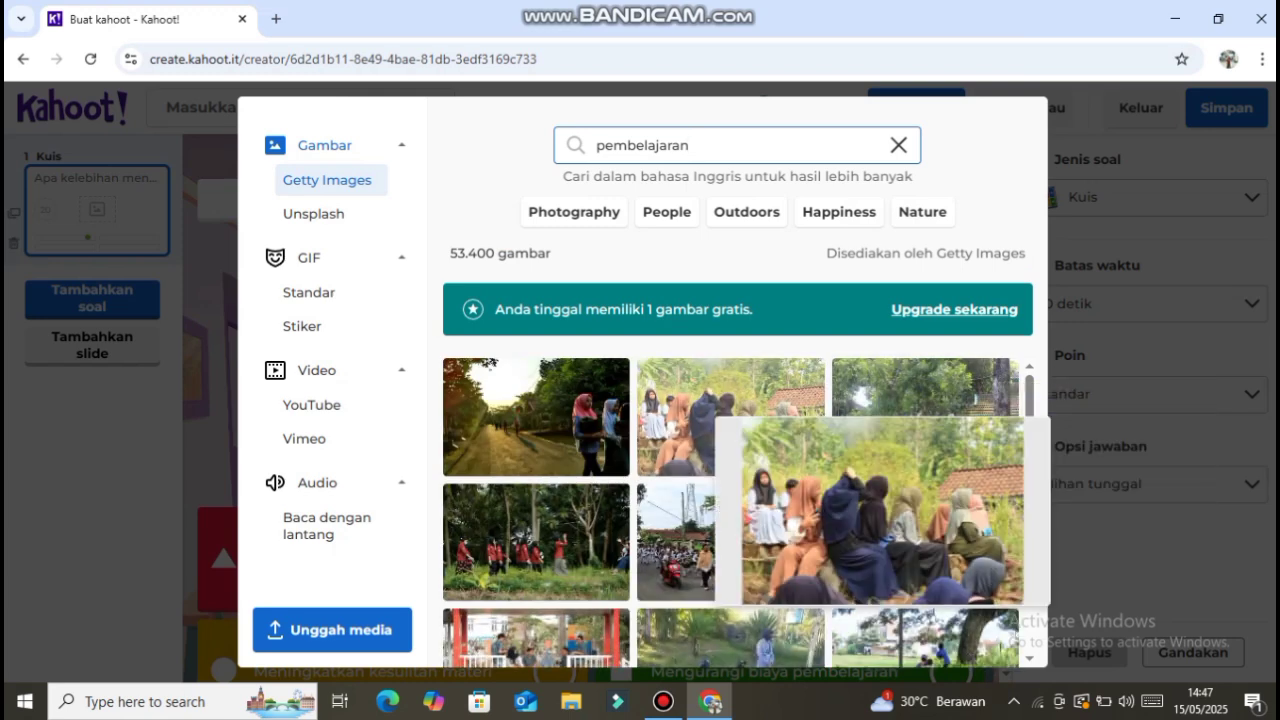
scroll(740, 436, "down", 4)
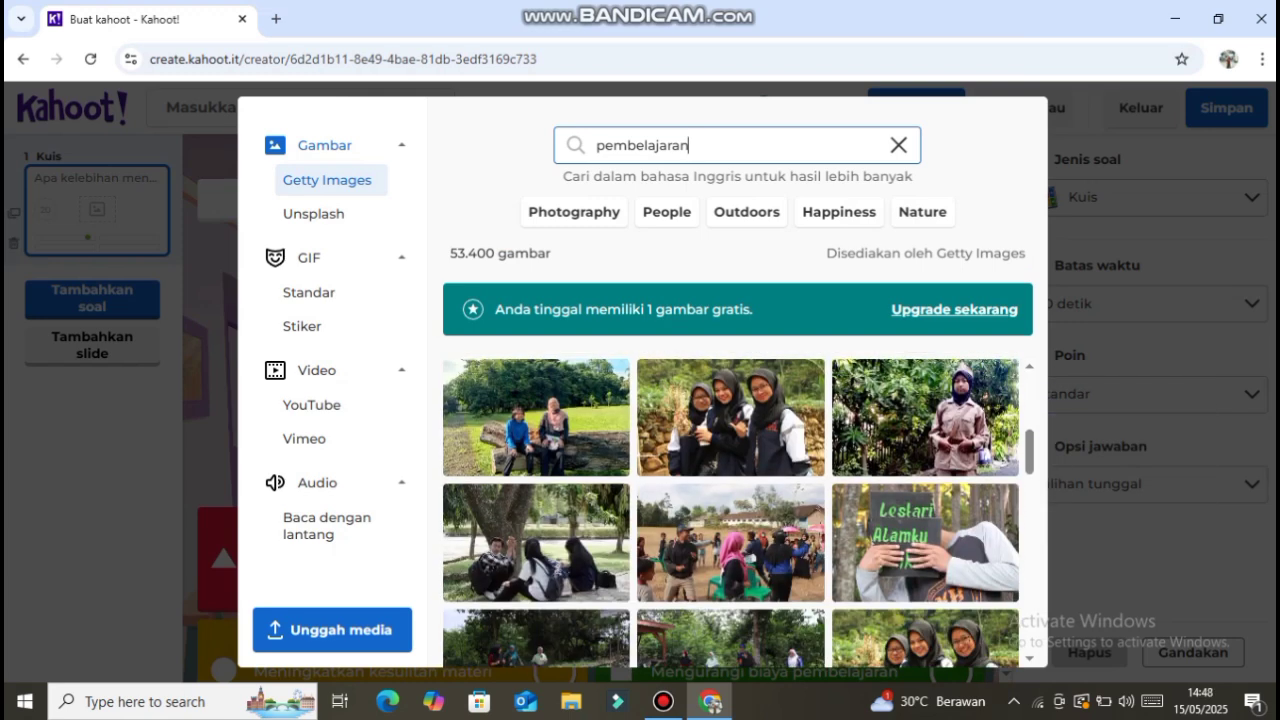
scroll(740, 480, "down", 3)
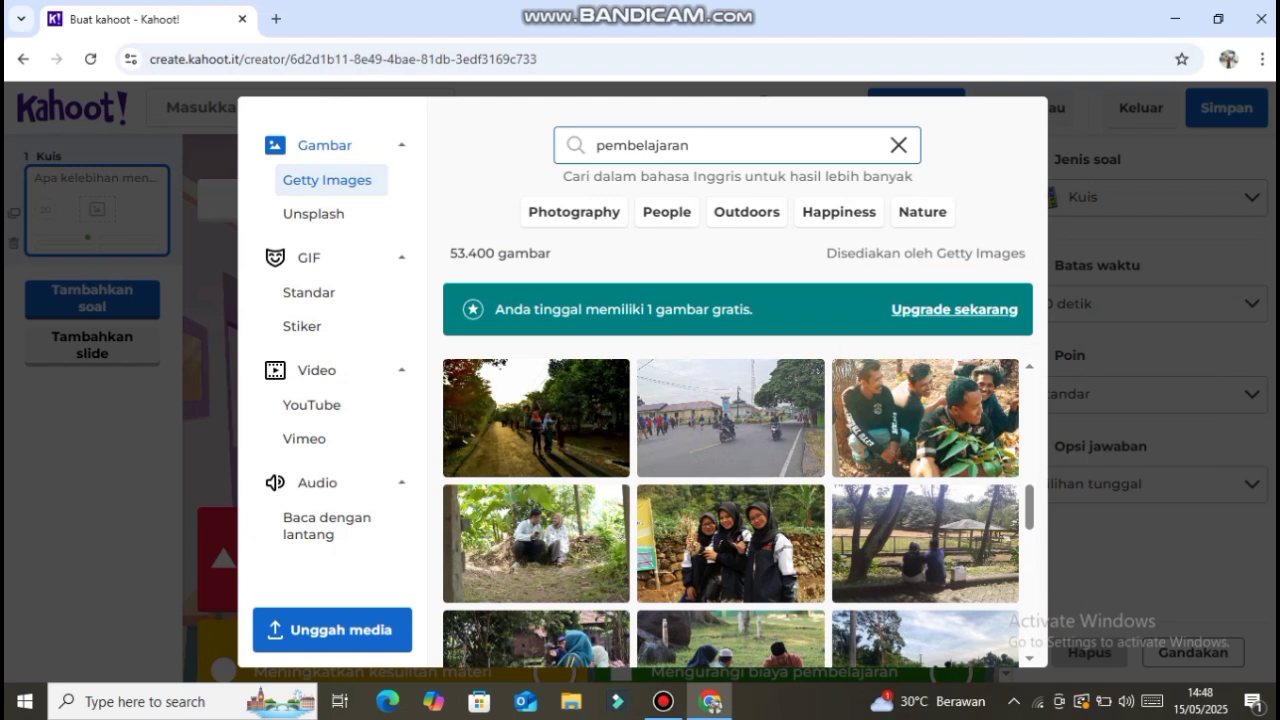
scroll(740, 480, "down", 2)
scroll(736, 510, "down", 8)
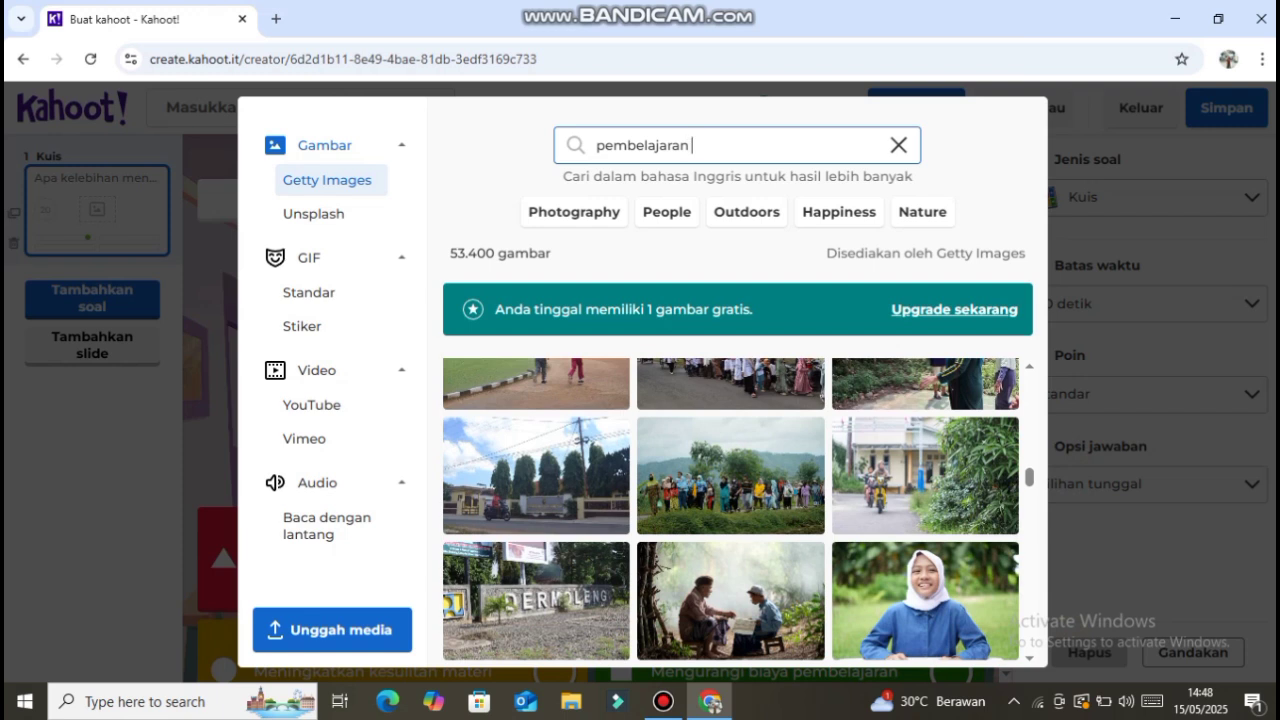
- Extend the image search to "pembelajaran ulangan" and browse the images
key("BackSpace")
key("BackSpace")
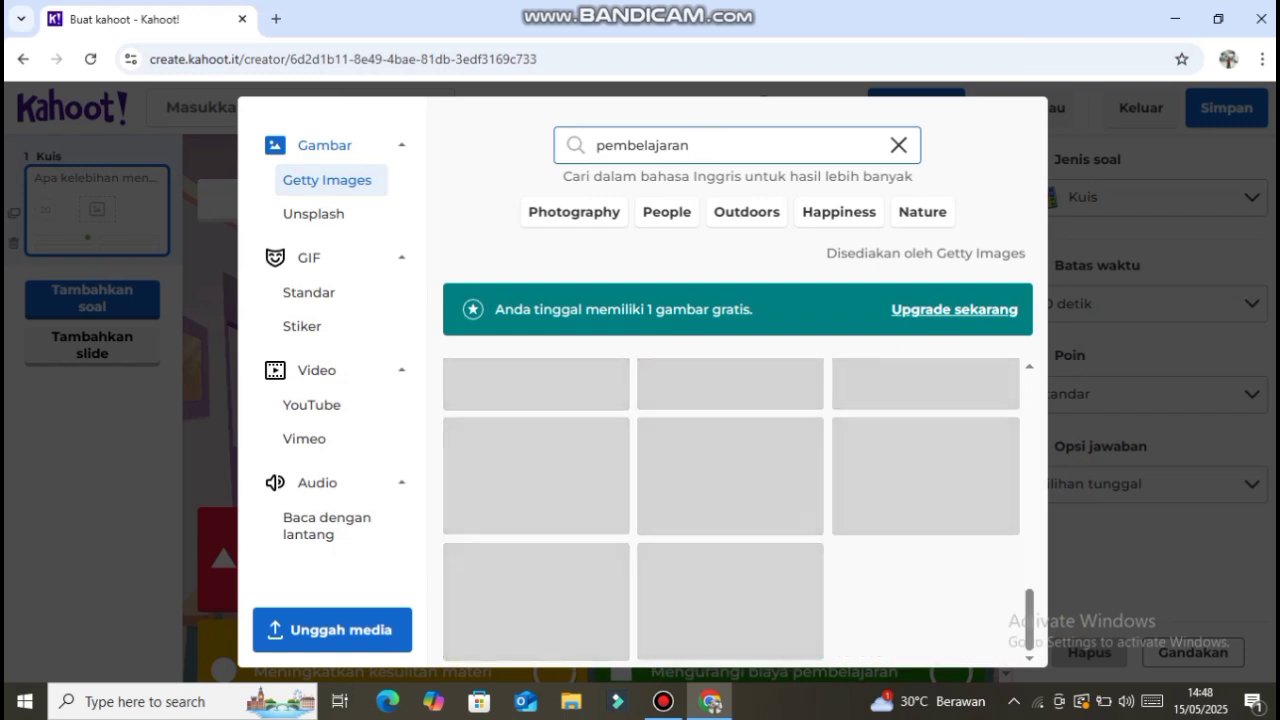
type("u")
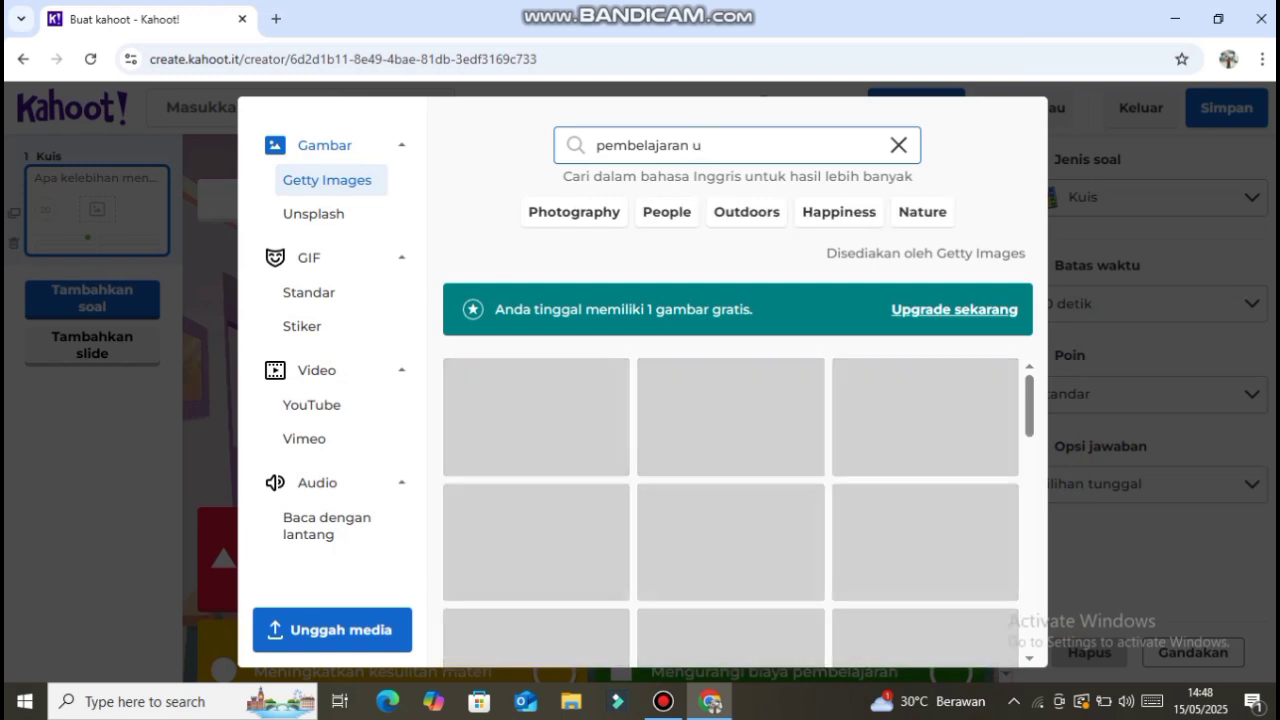
type("langan")
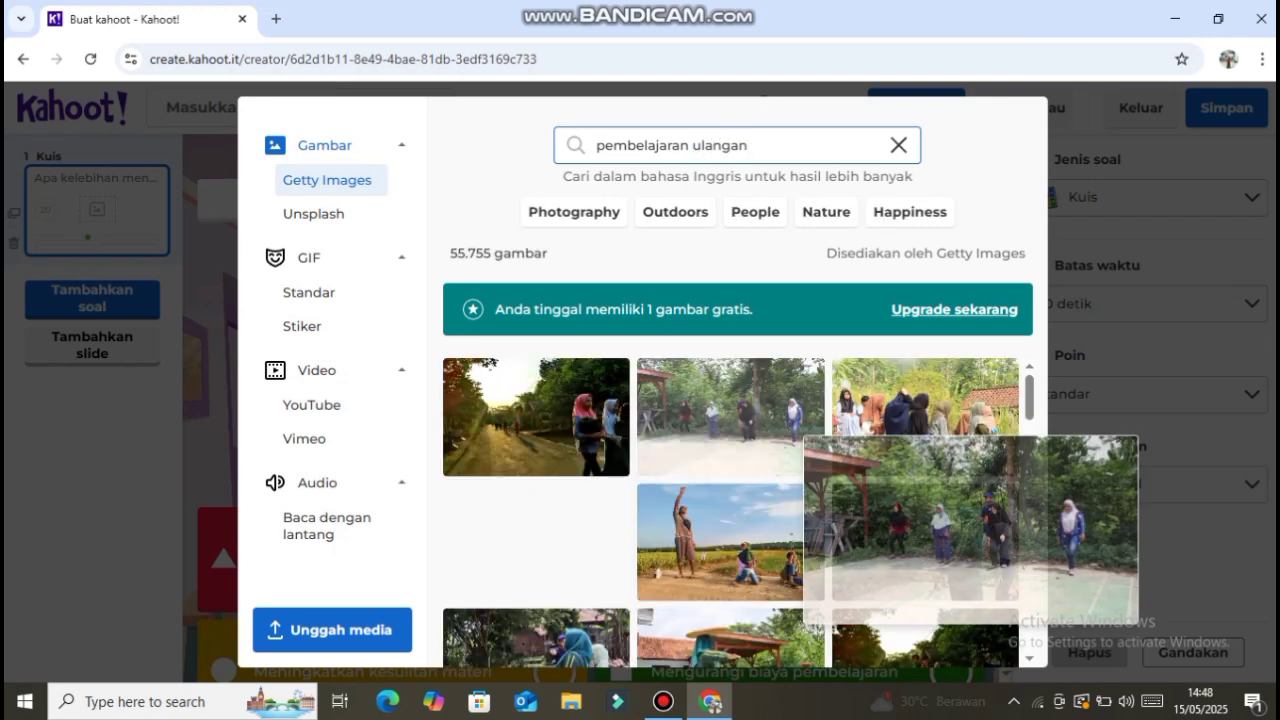
scroll(731, 512, "down", 10)
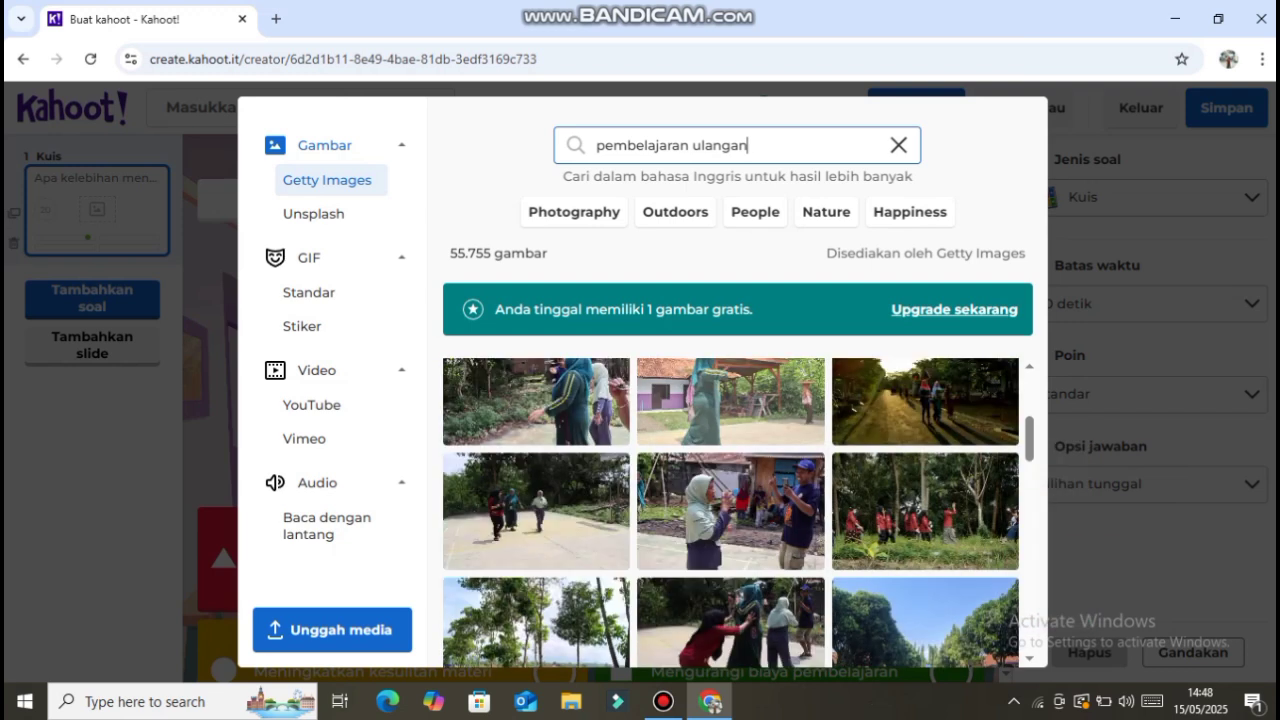
scroll(731, 512, "down", 5)
scroll(731, 512, "down", 2)
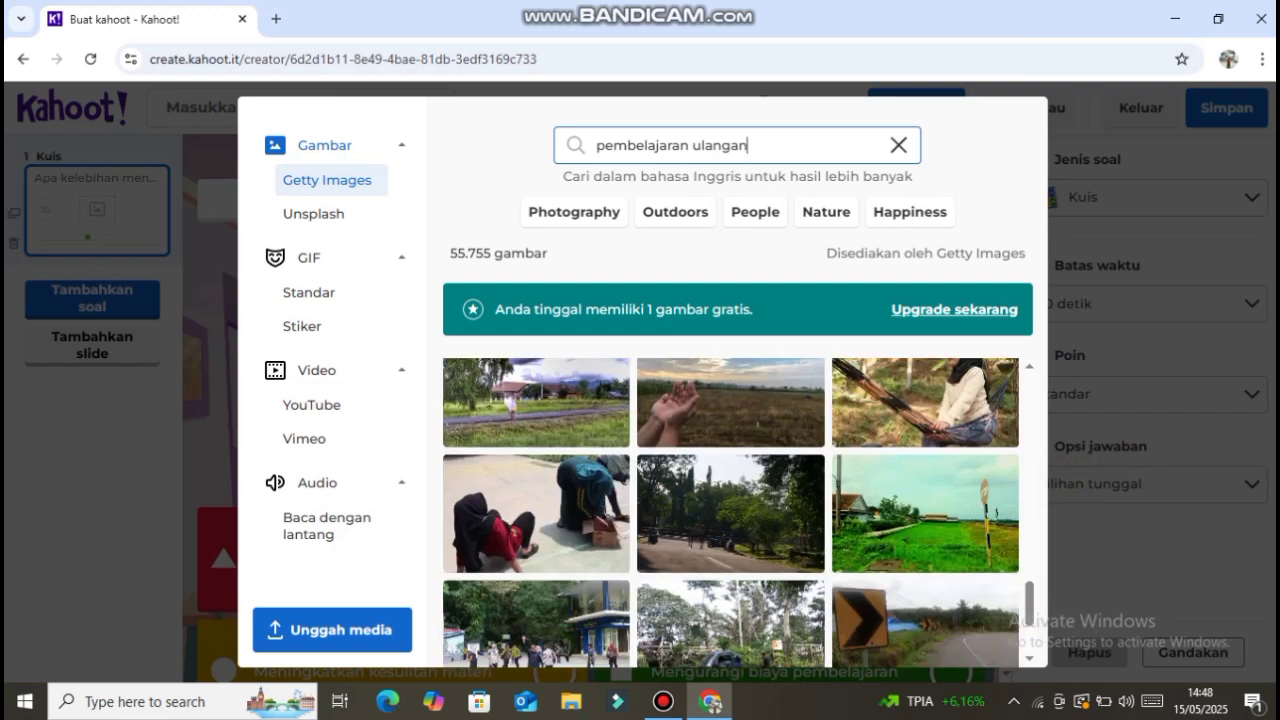
- Search Getty Images for "anak sekolah" and add the photo of the girl in orange writing beside a laptop to the question
left_click(898, 145)
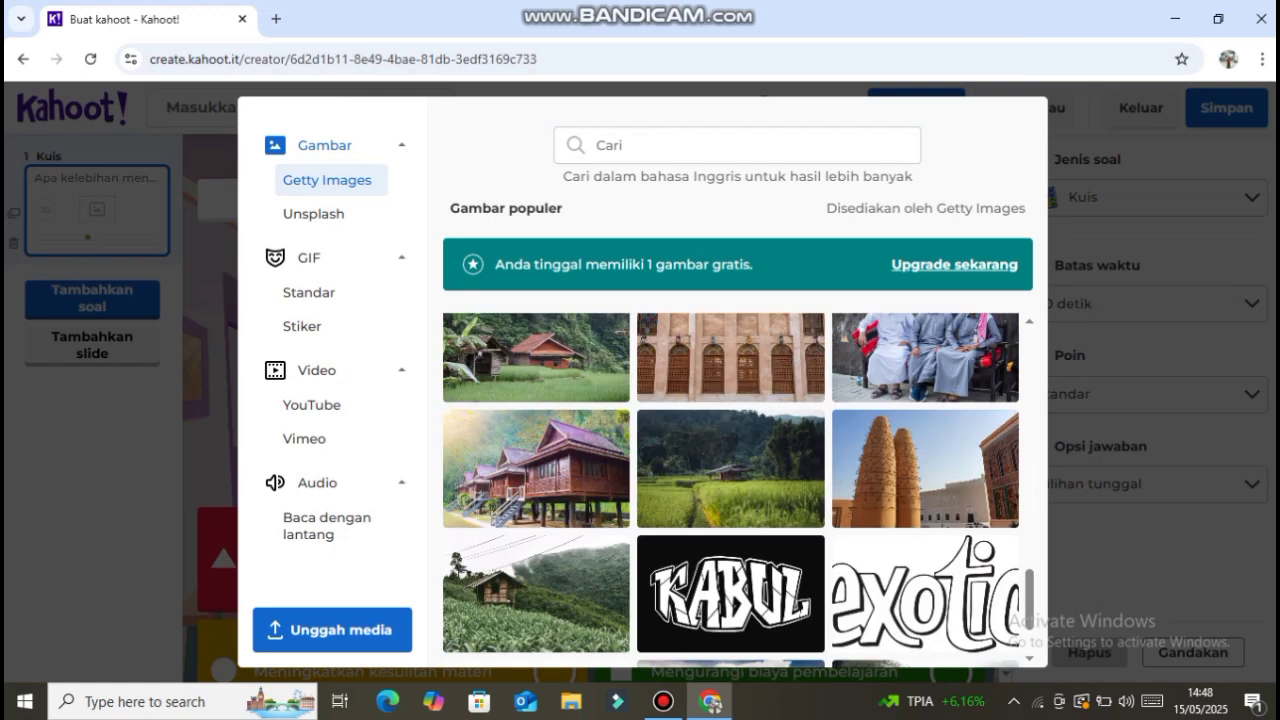
type("an")
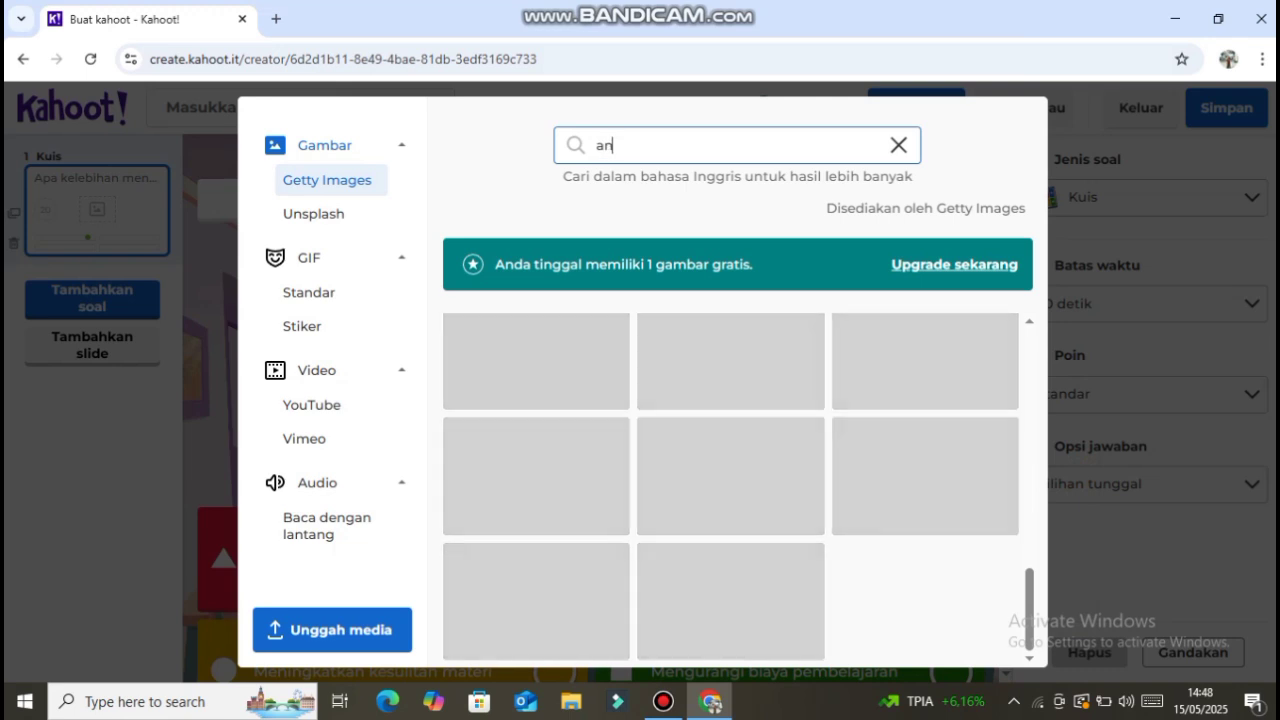
type("ak sekolah")
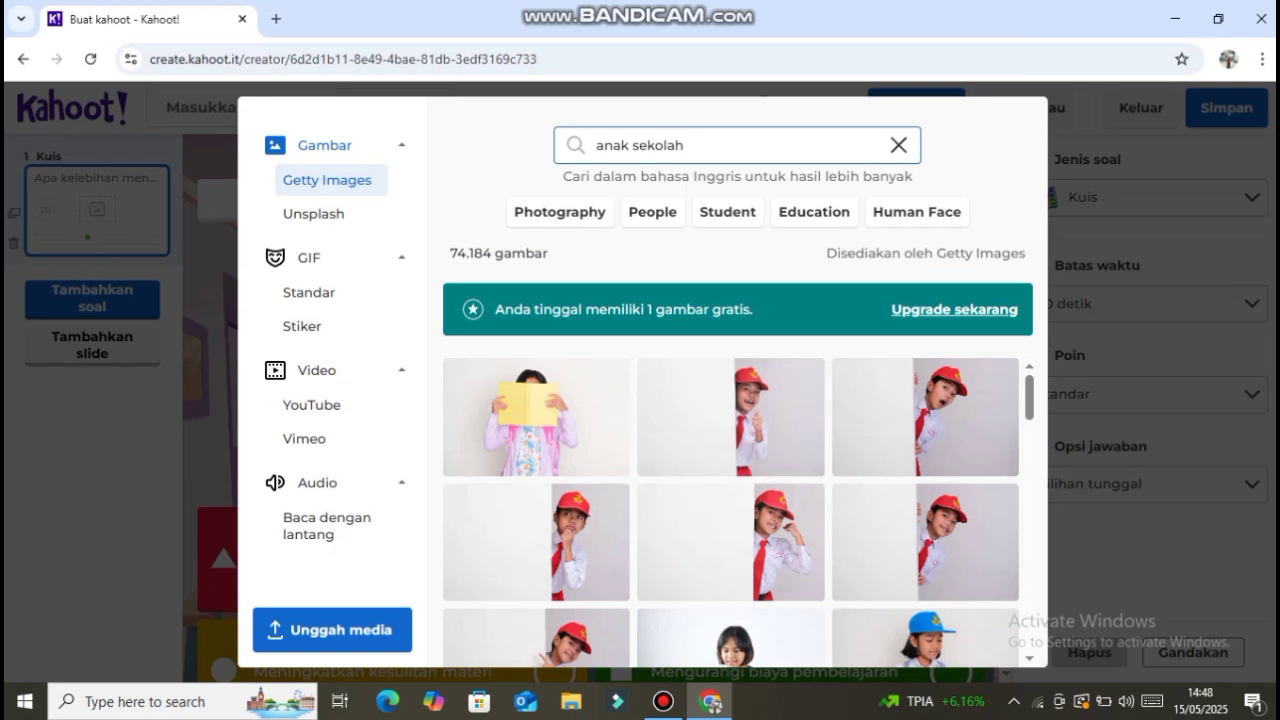
scroll(925, 540, "down", 4)
mouse_move(925, 540)
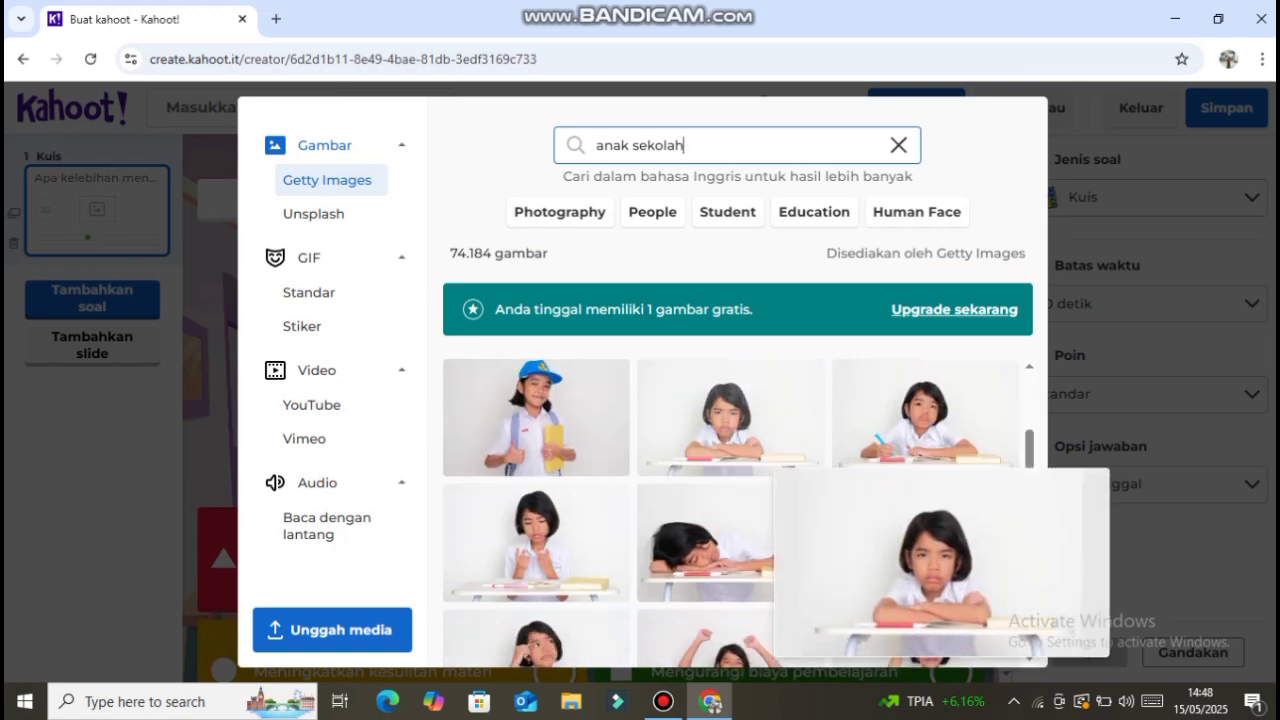
scroll(765, 455, "up", 3)
mouse_move(765, 453)
scroll(765, 455, "down", 2)
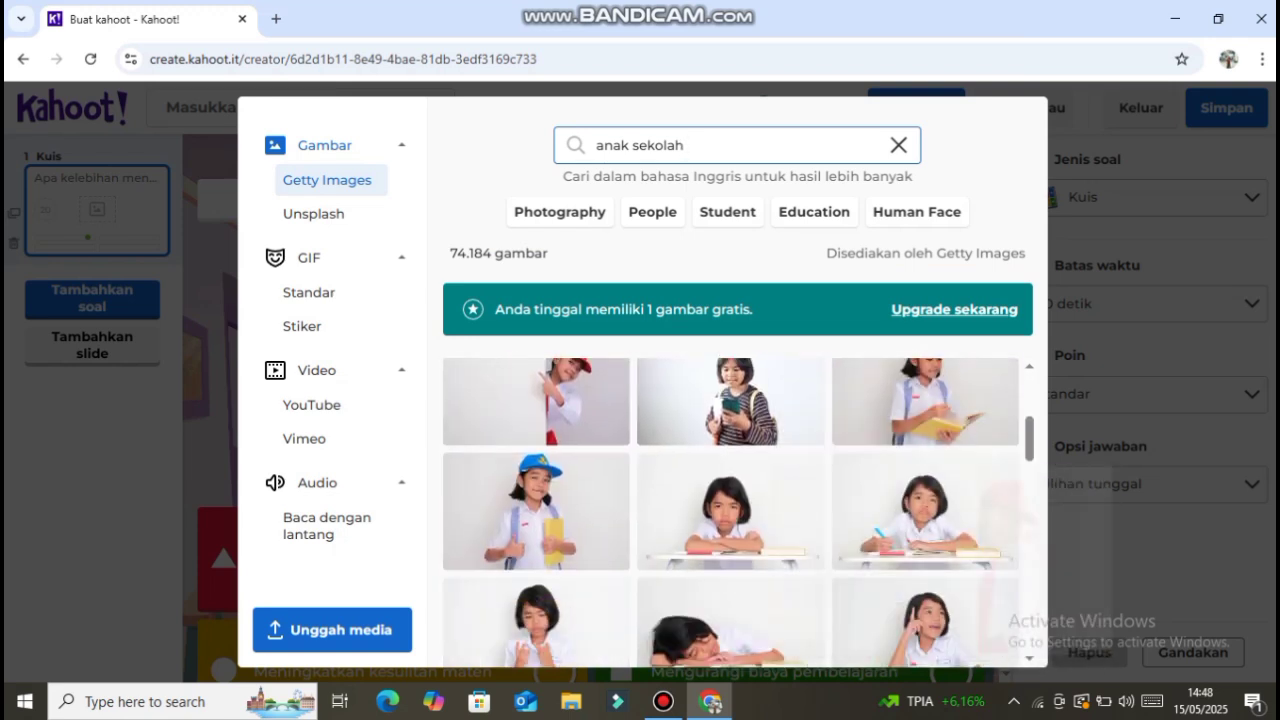
scroll(925, 450, "down", 3)
scroll(737, 512, "down", 10)
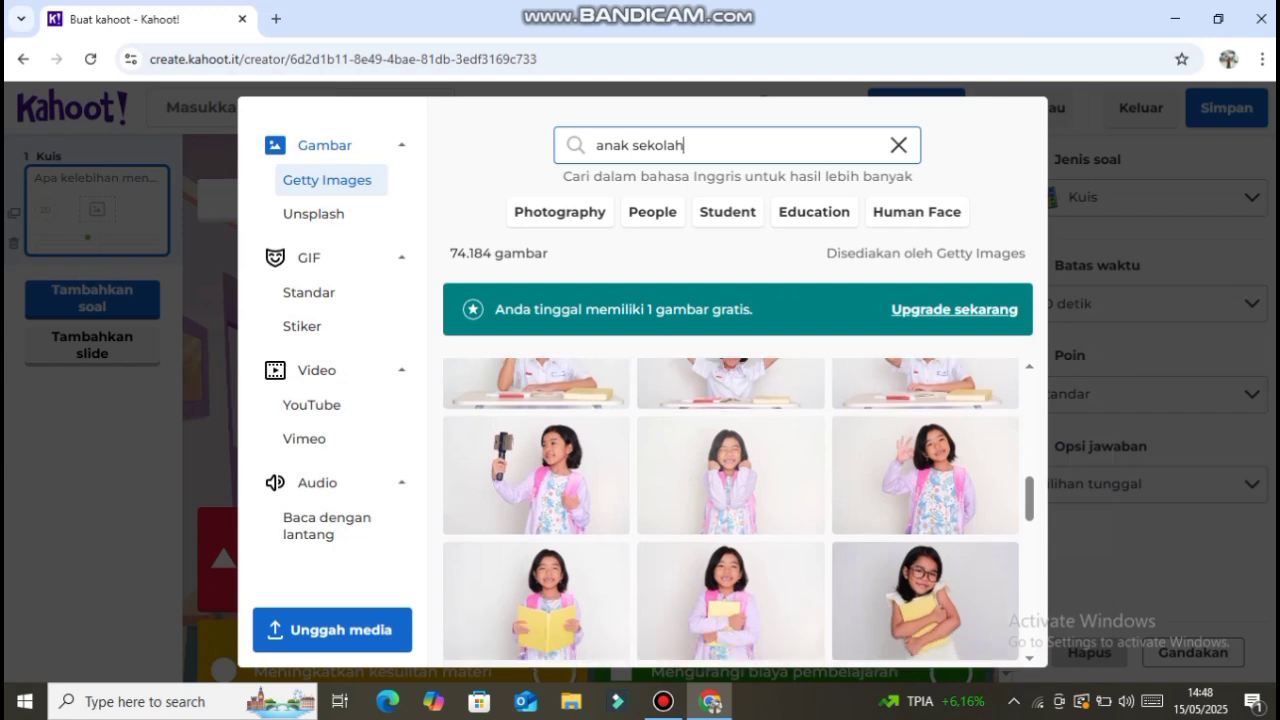
mouse_move(765, 480)
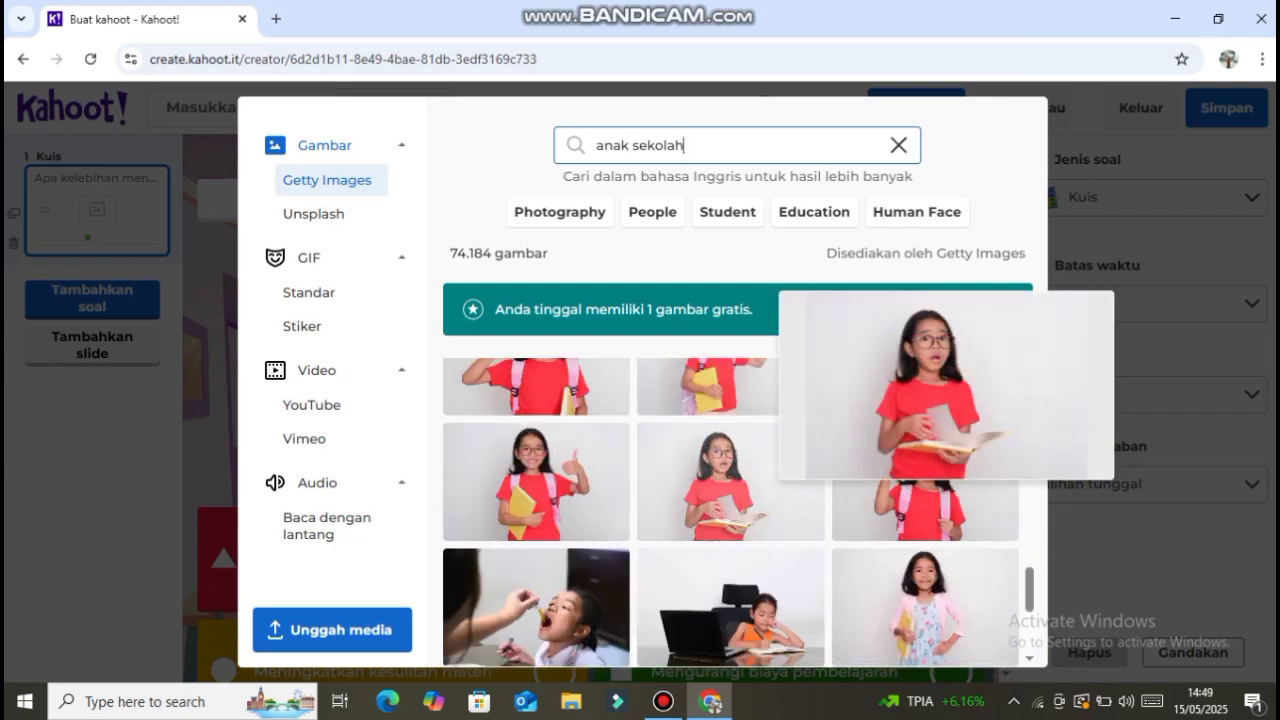
scroll(730, 480, "down", 2)
left_click(730, 420)
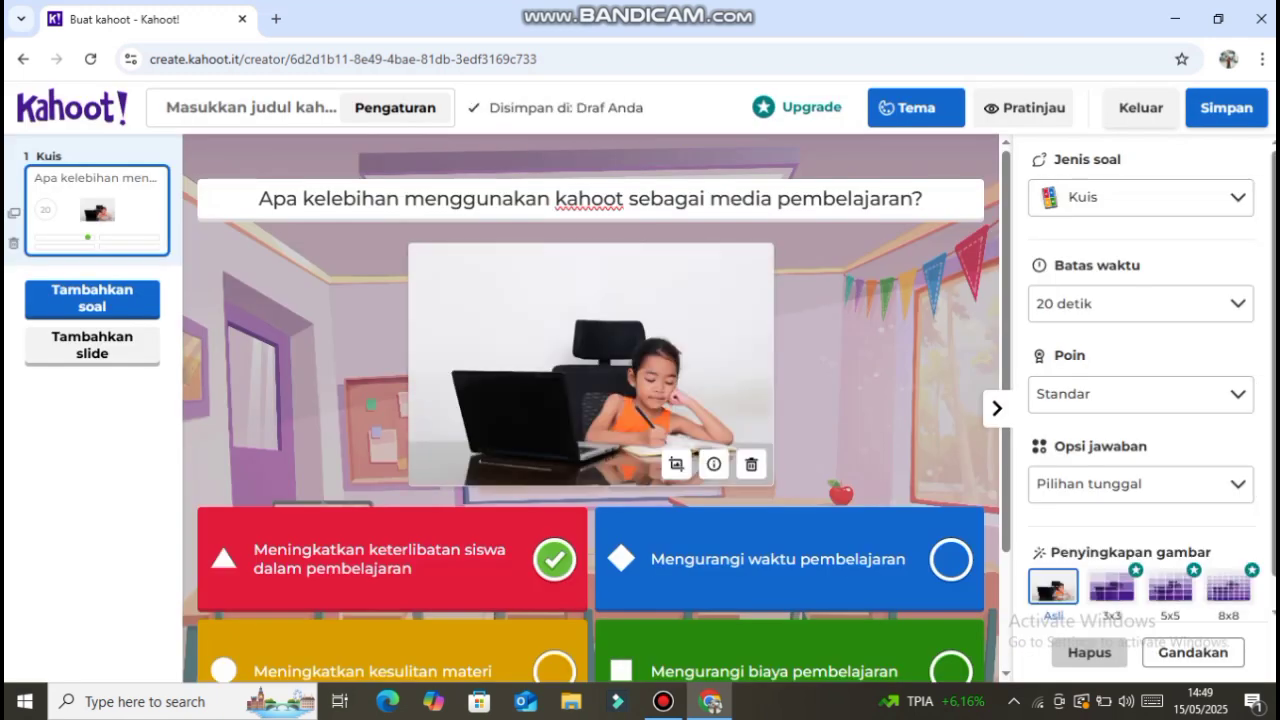
- Add a Benar atau salah question and search Getty Images for "game" to find a picture for it
left_click(92, 300)
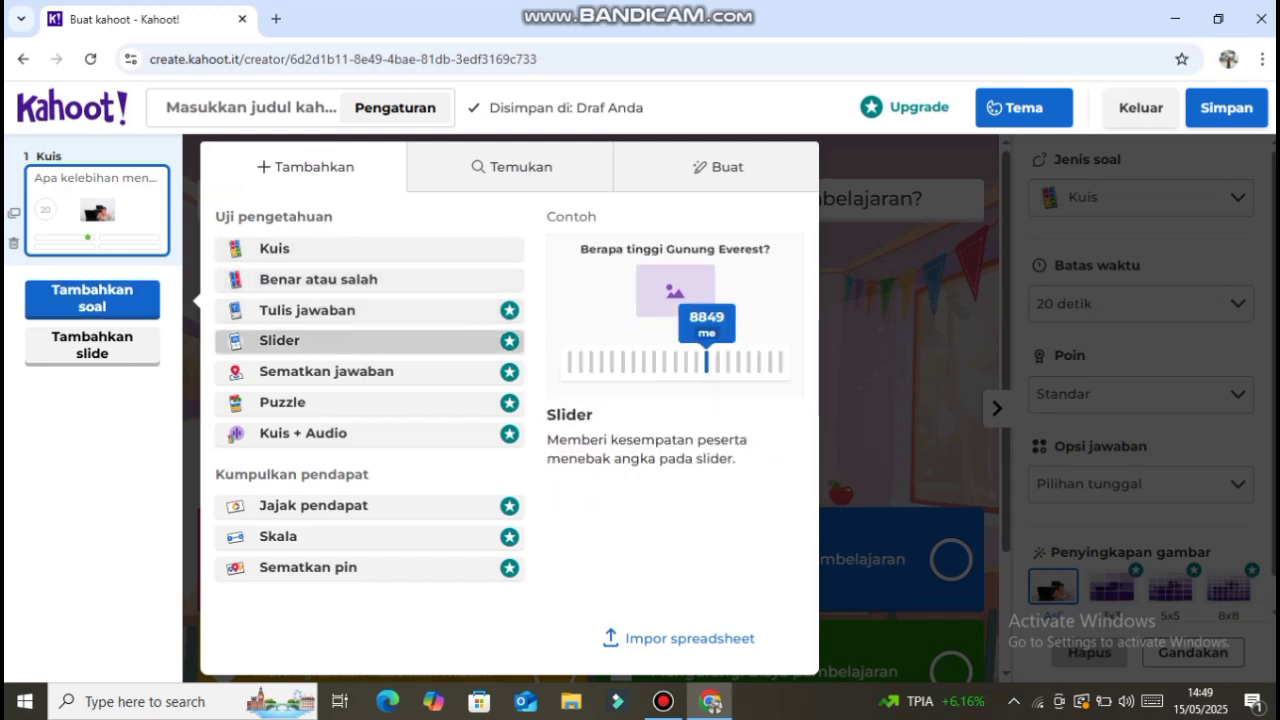
left_click(318, 279)
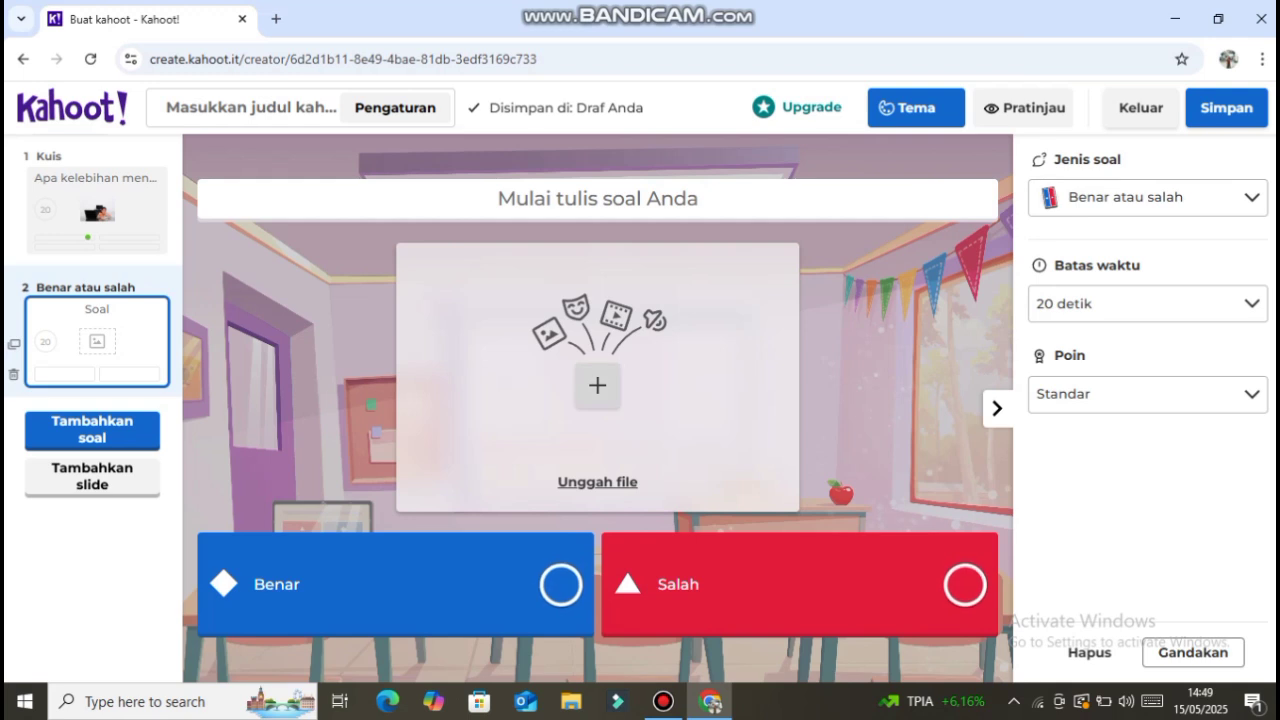
left_click(597, 385)
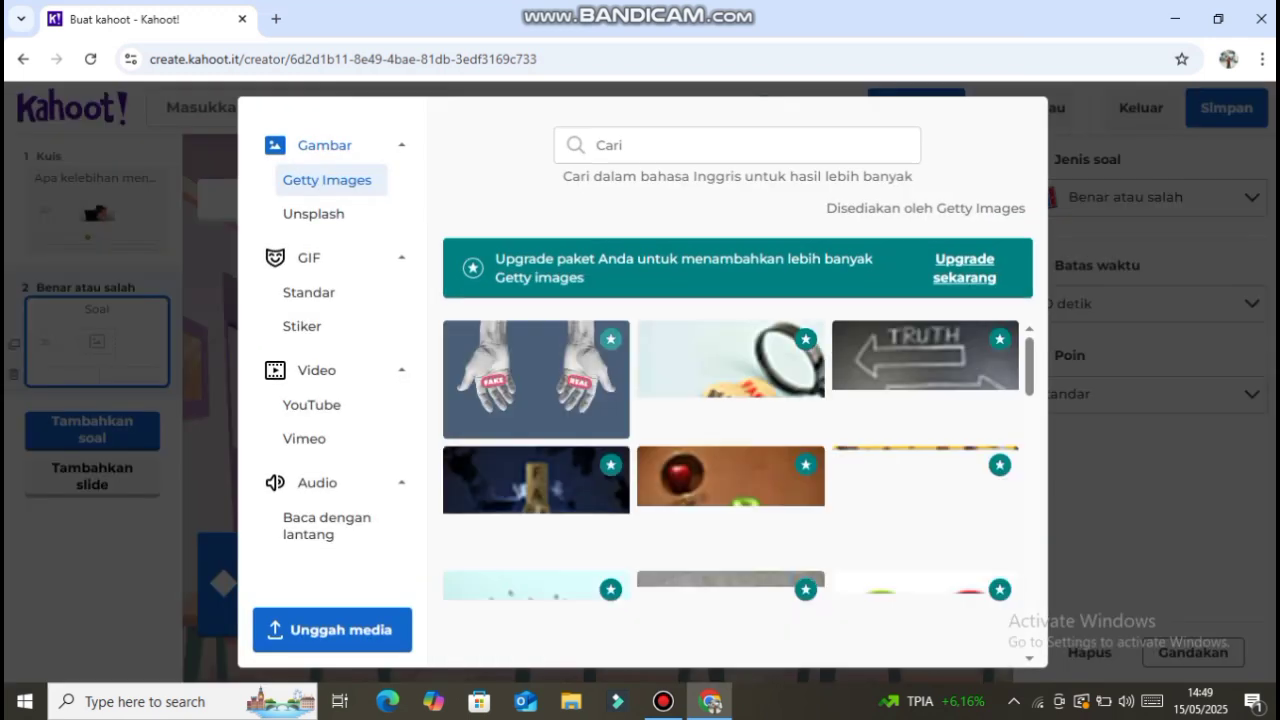
left_click(737, 145)
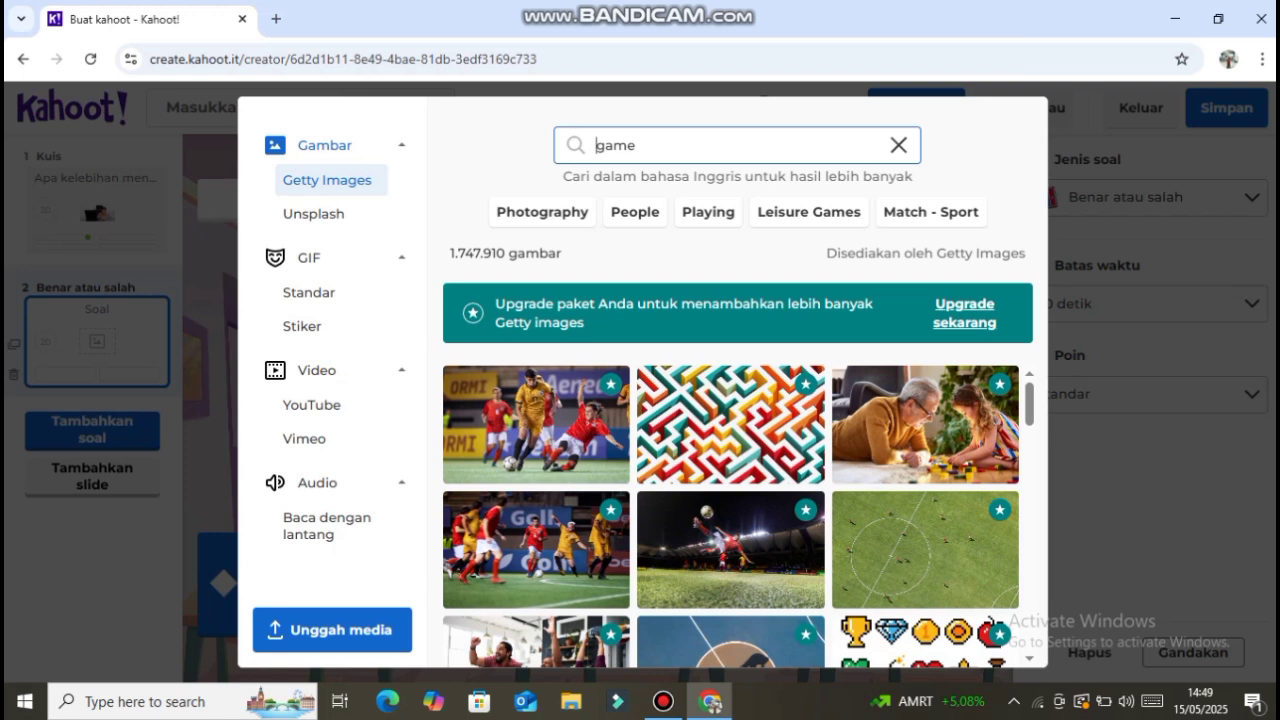
scroll(730, 519, "down", 3)
mouse_move(730, 519)
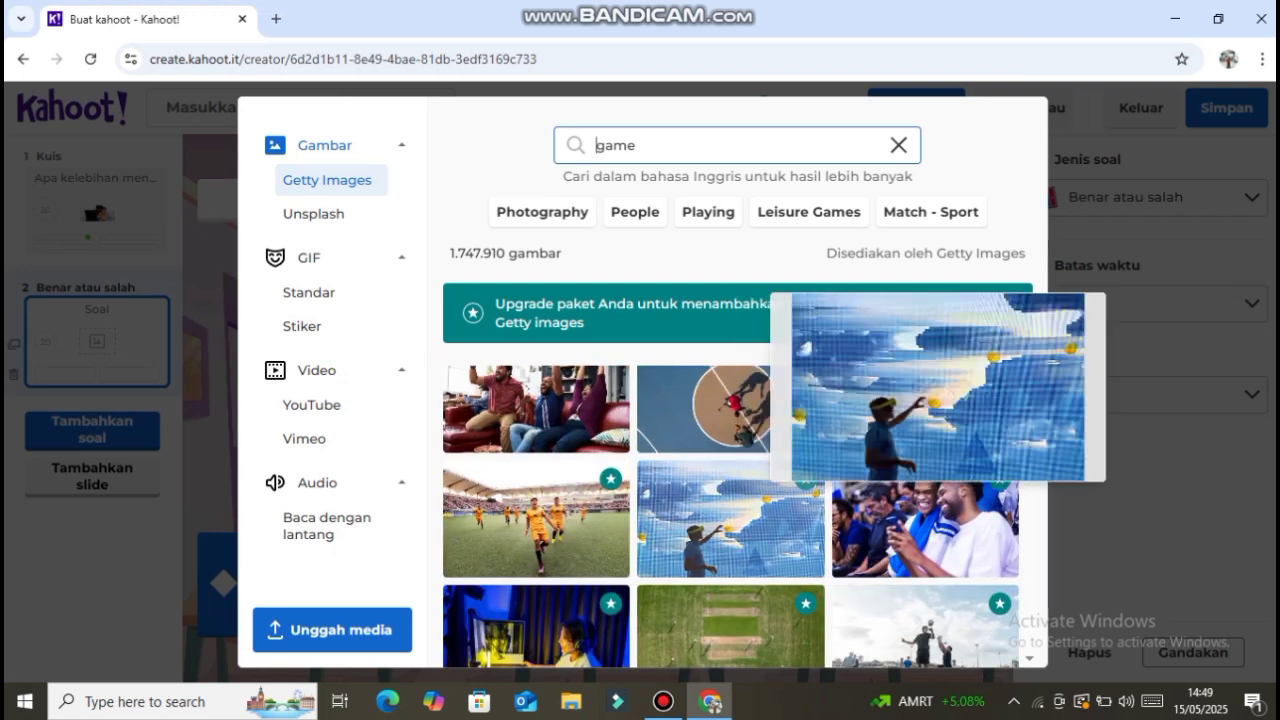
scroll(730, 519, "down", 4)
scroll(730, 519, "up", 2)
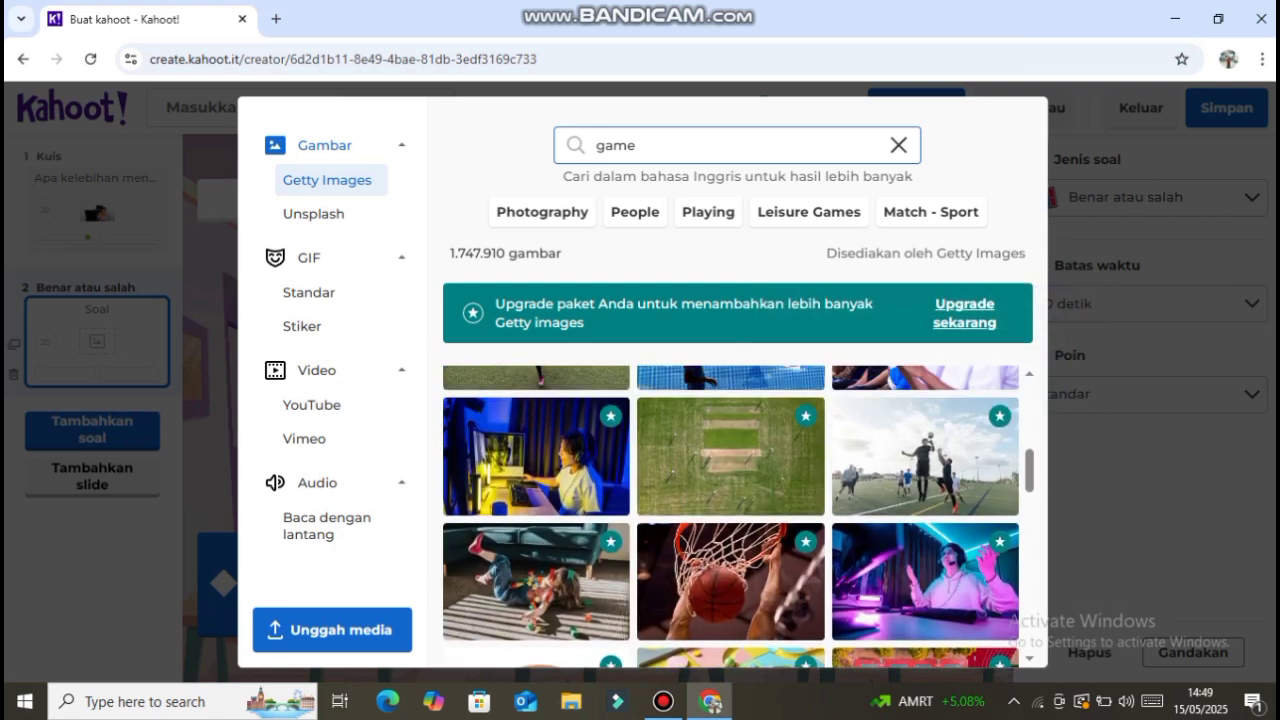
mouse_move(536, 456)
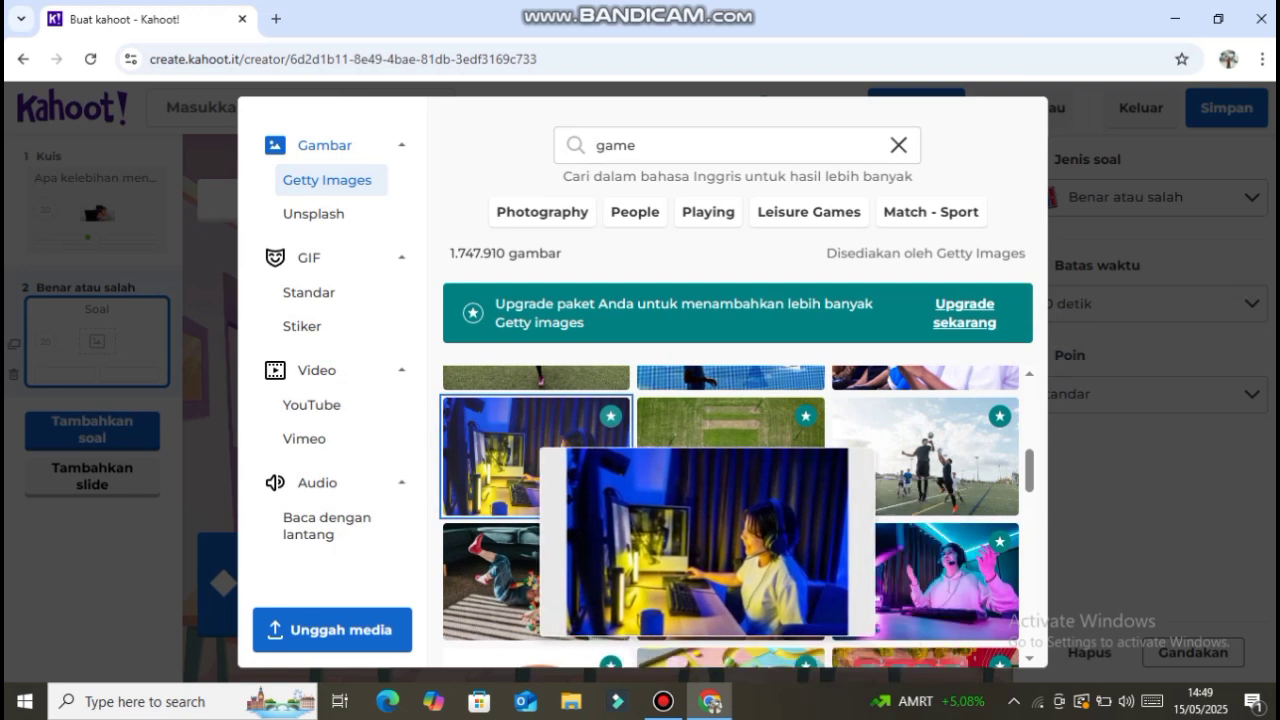
right_click(527, 435)
left_click(514, 457)
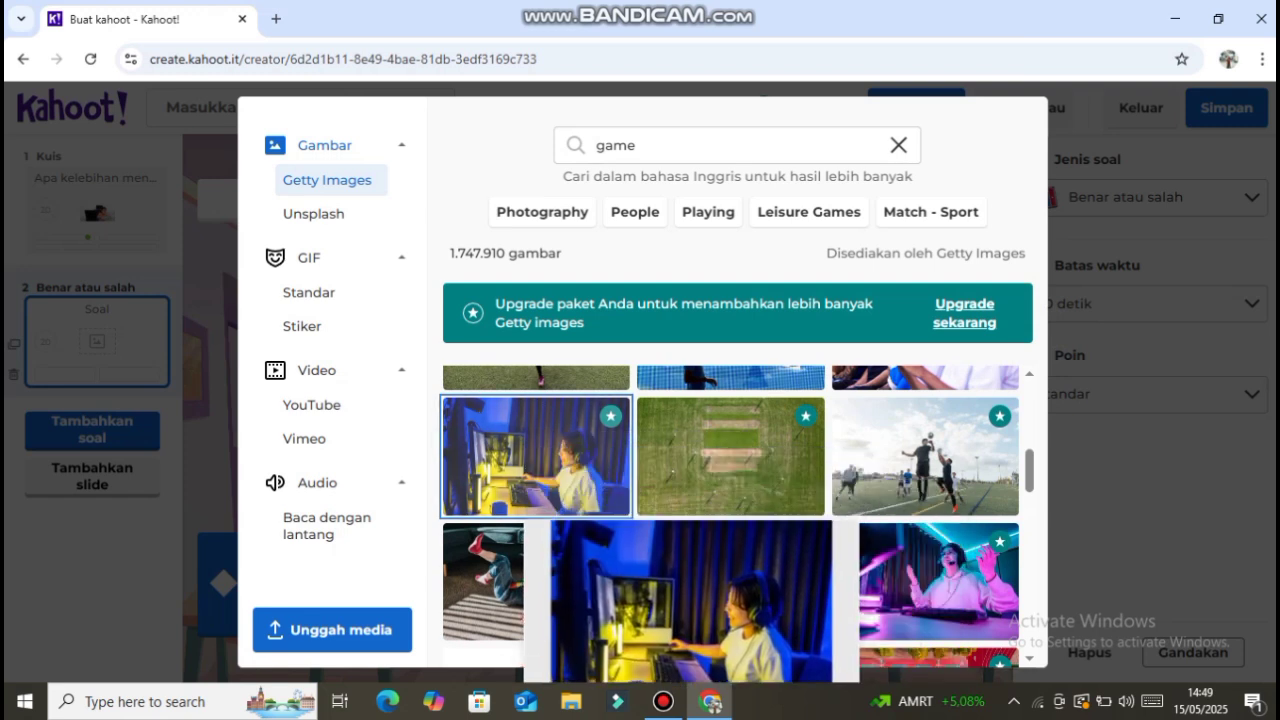
right_click(519, 449)
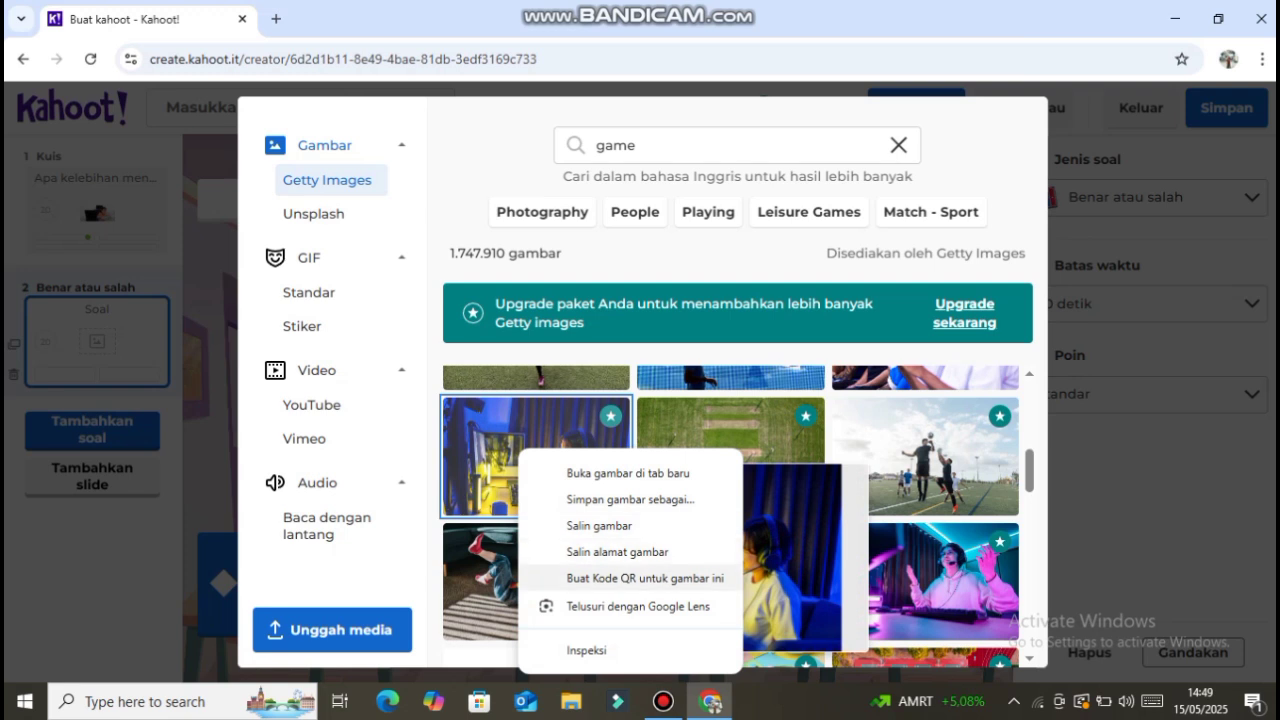
left_click(630, 499)
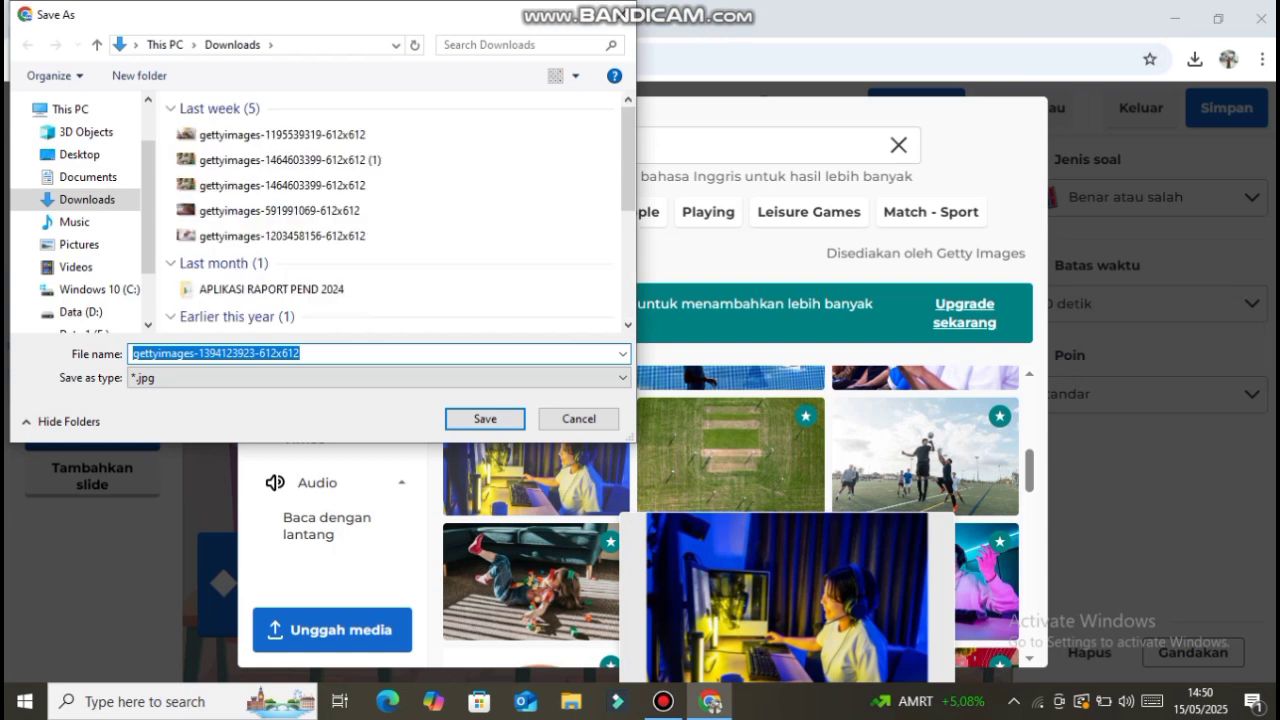
left_click(485, 419)
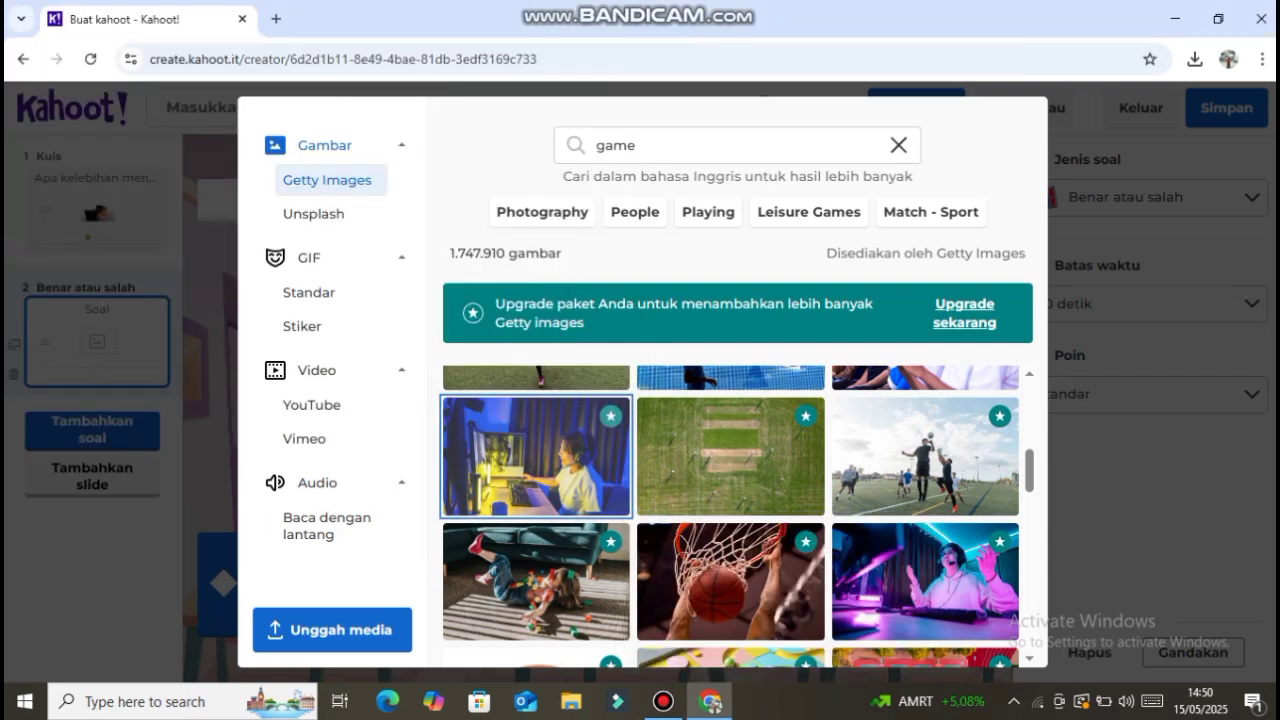
- Upload the saved gamer photo from Downloads as the image of the true-or-false question
left_click(332, 630)
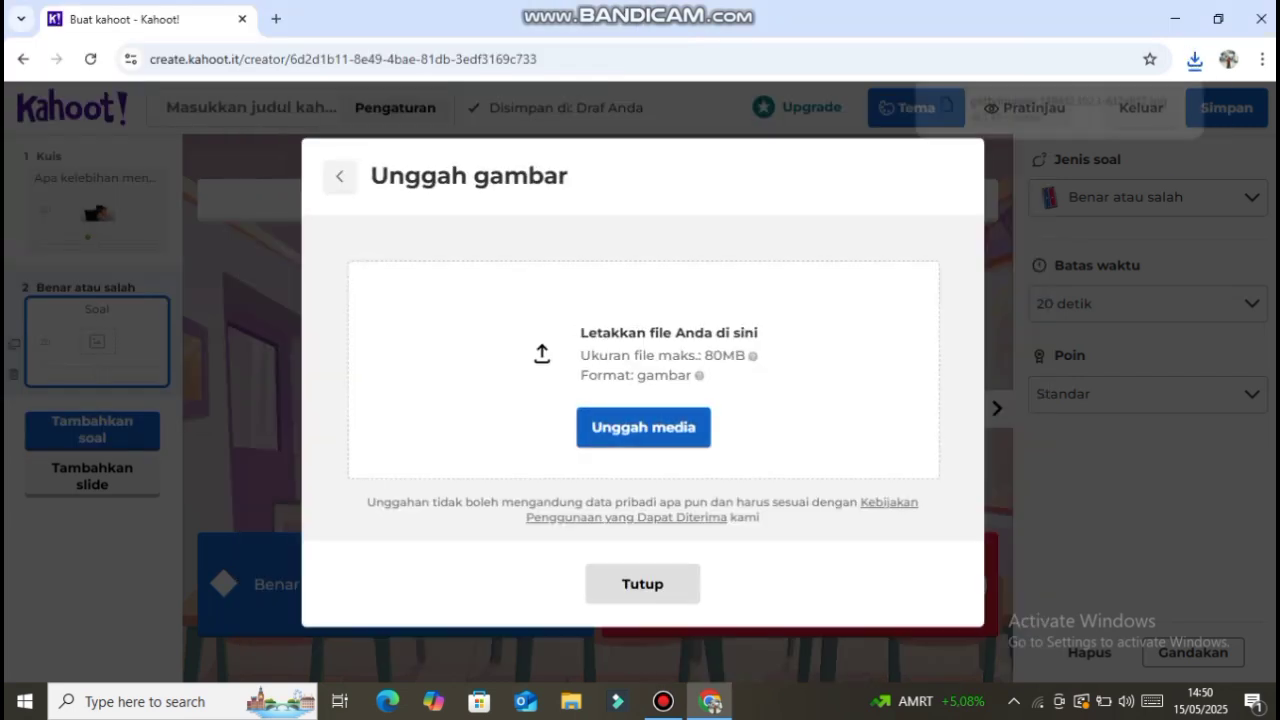
left_click(643, 427)
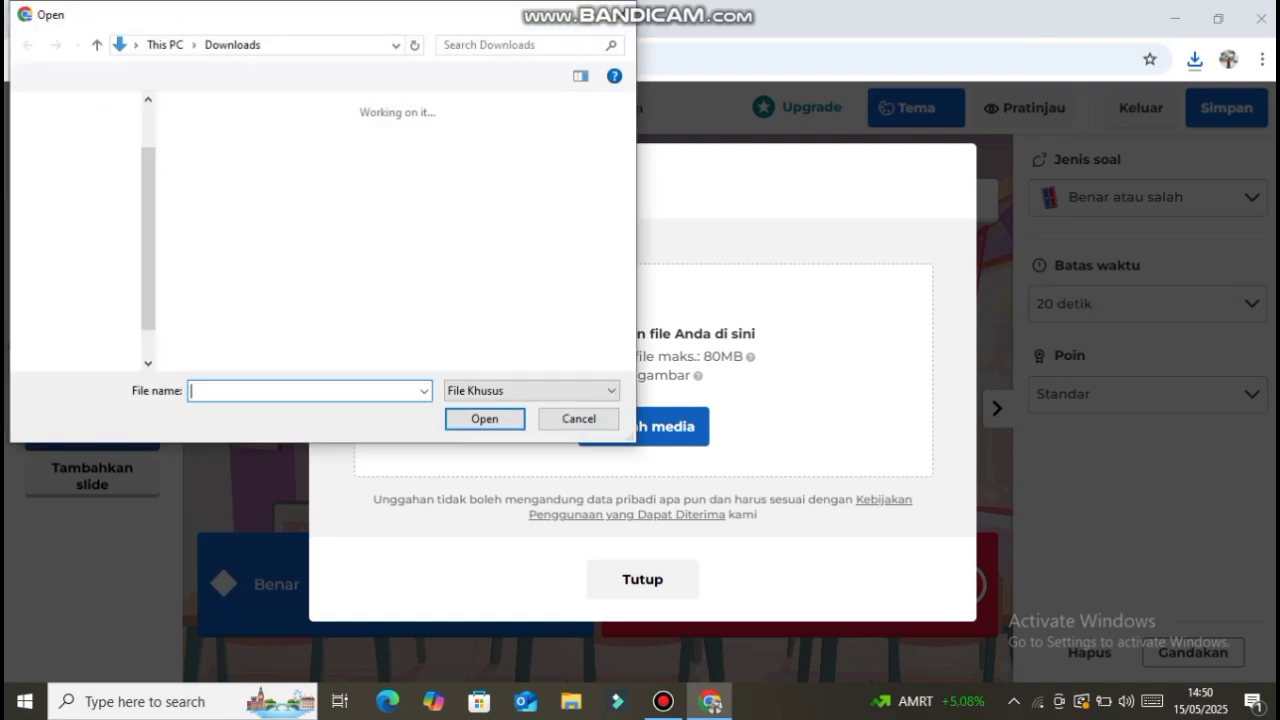
left_click(282, 135)
key("Return")
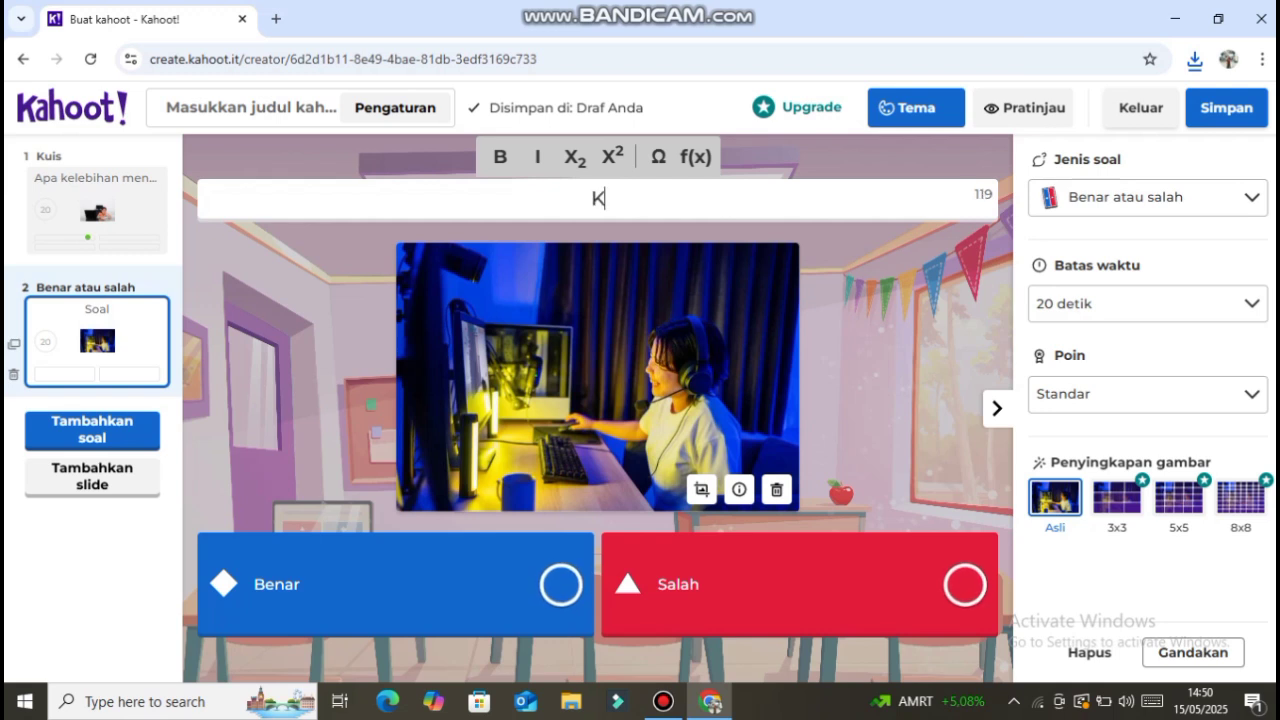
- Enter the question "Kahoot dapat digunakan untuk membuat kuis intraktif dan menyenangkan bagi siswa" and mark Benar as the correct answer
type("ahoo")
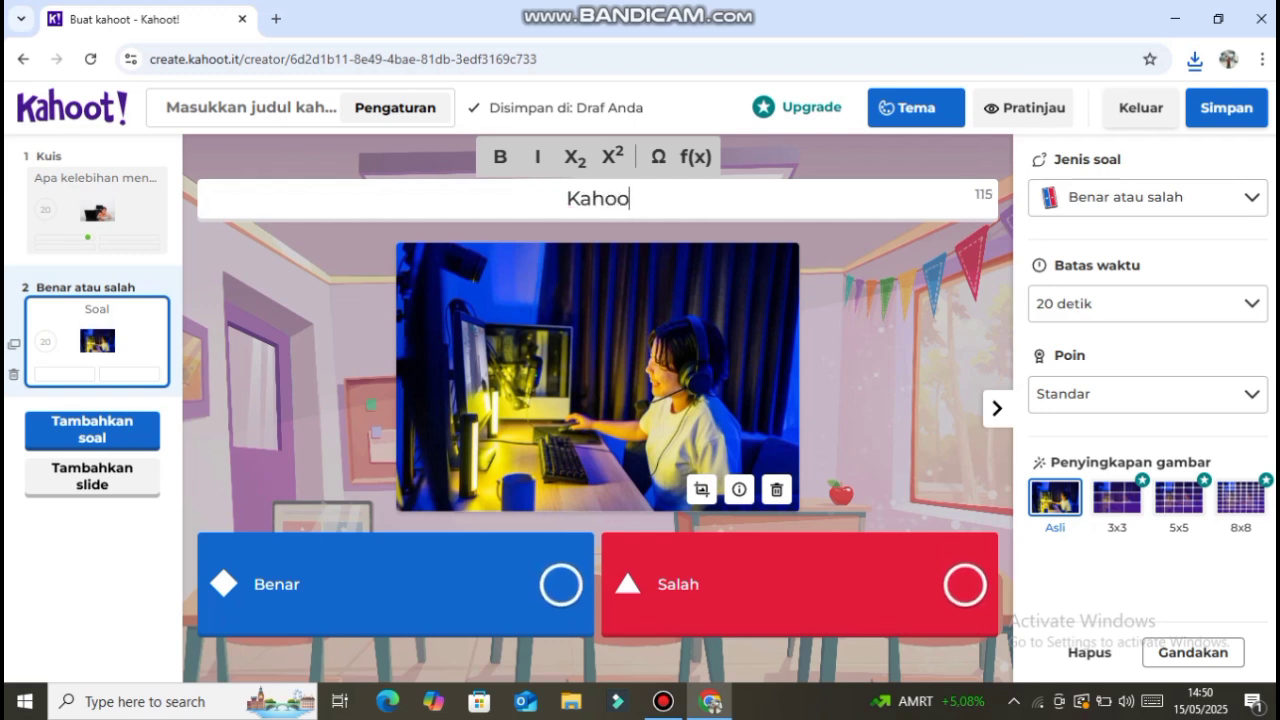
type("t ")
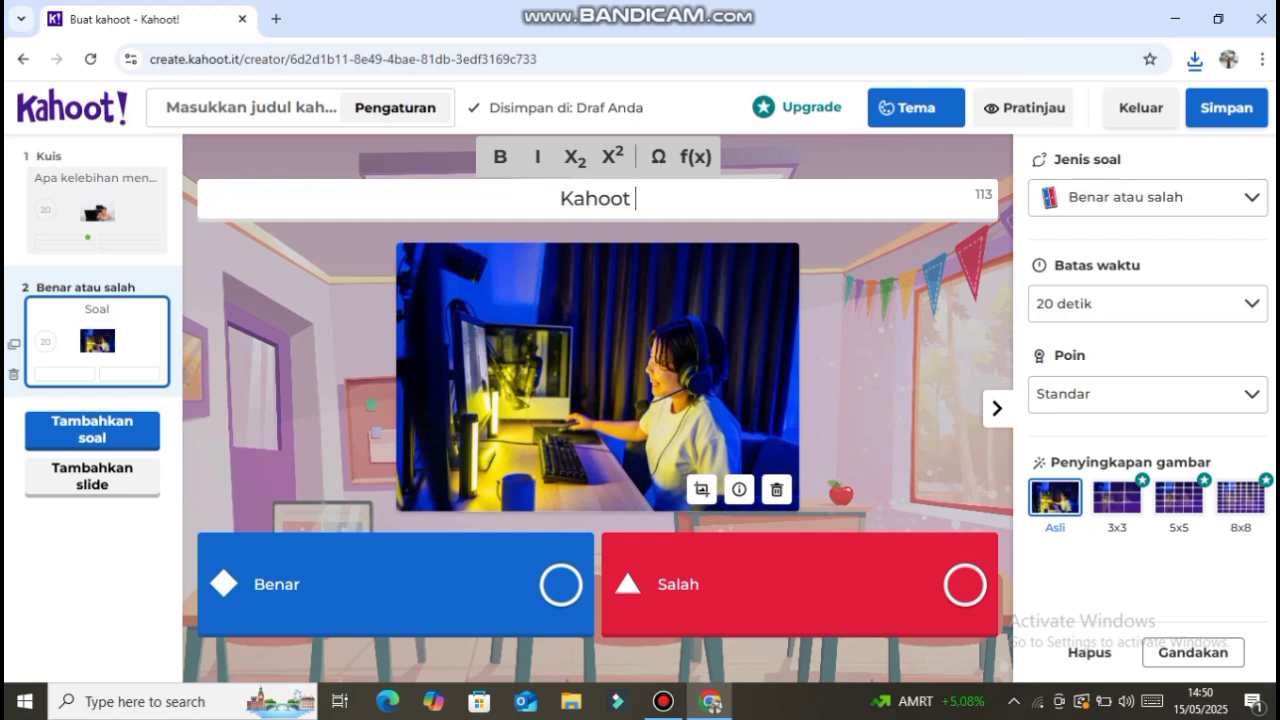
type("da[")
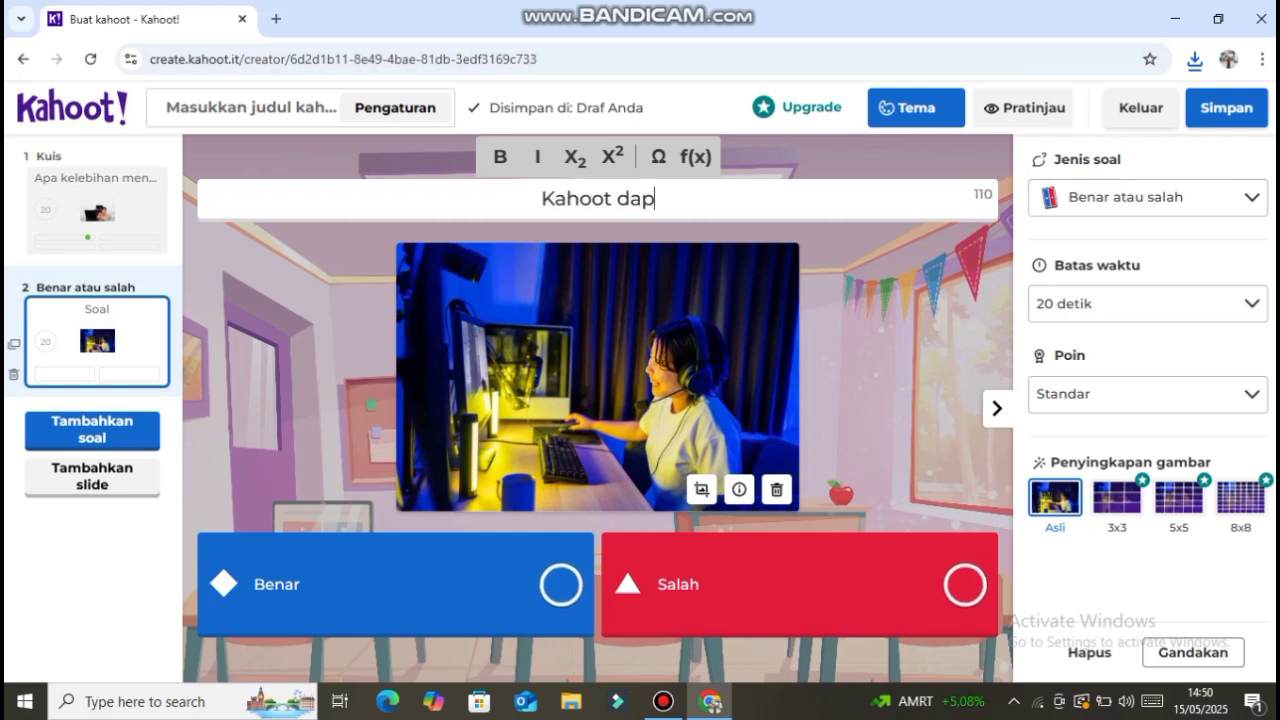
type("at digunakan")
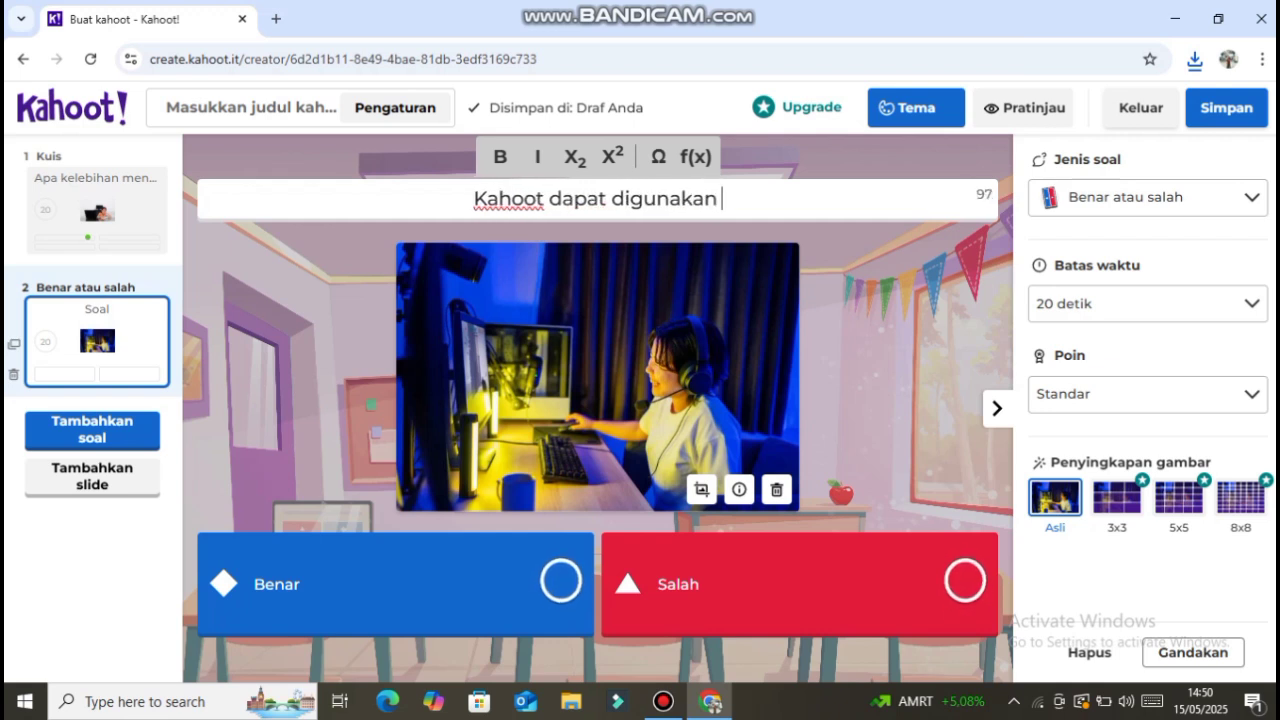
type(" untuk m")
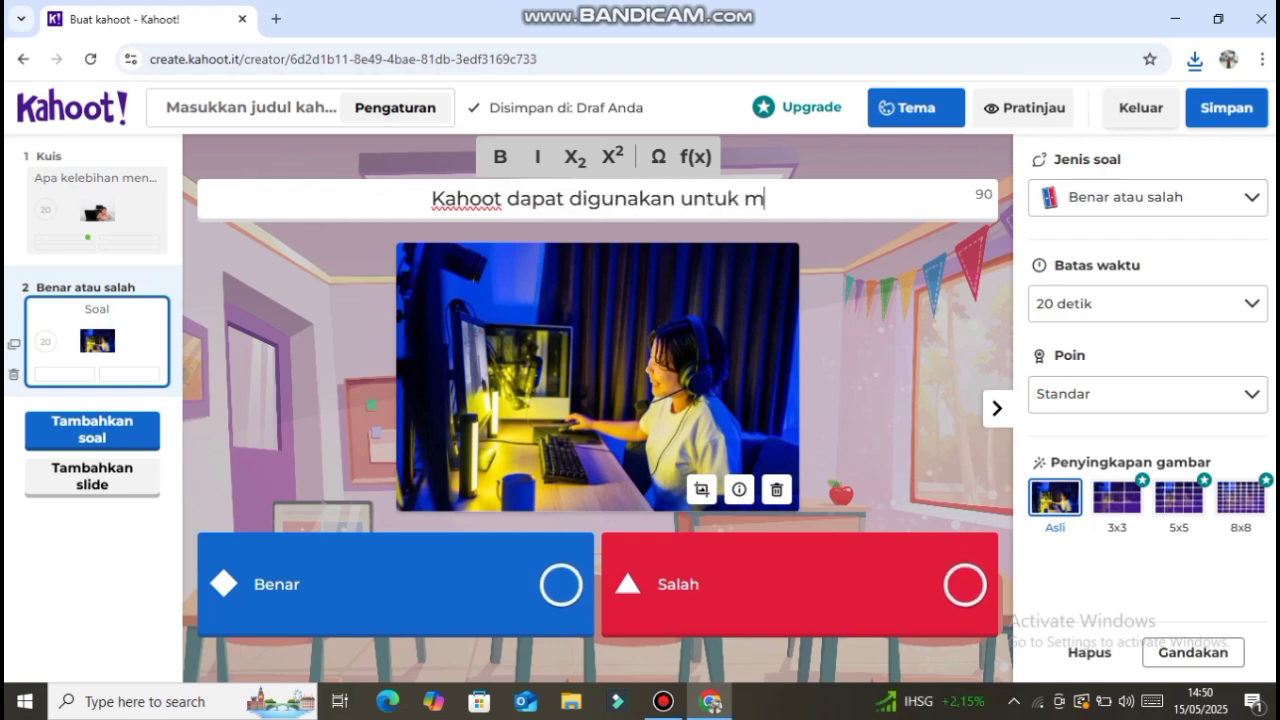
type("embua")
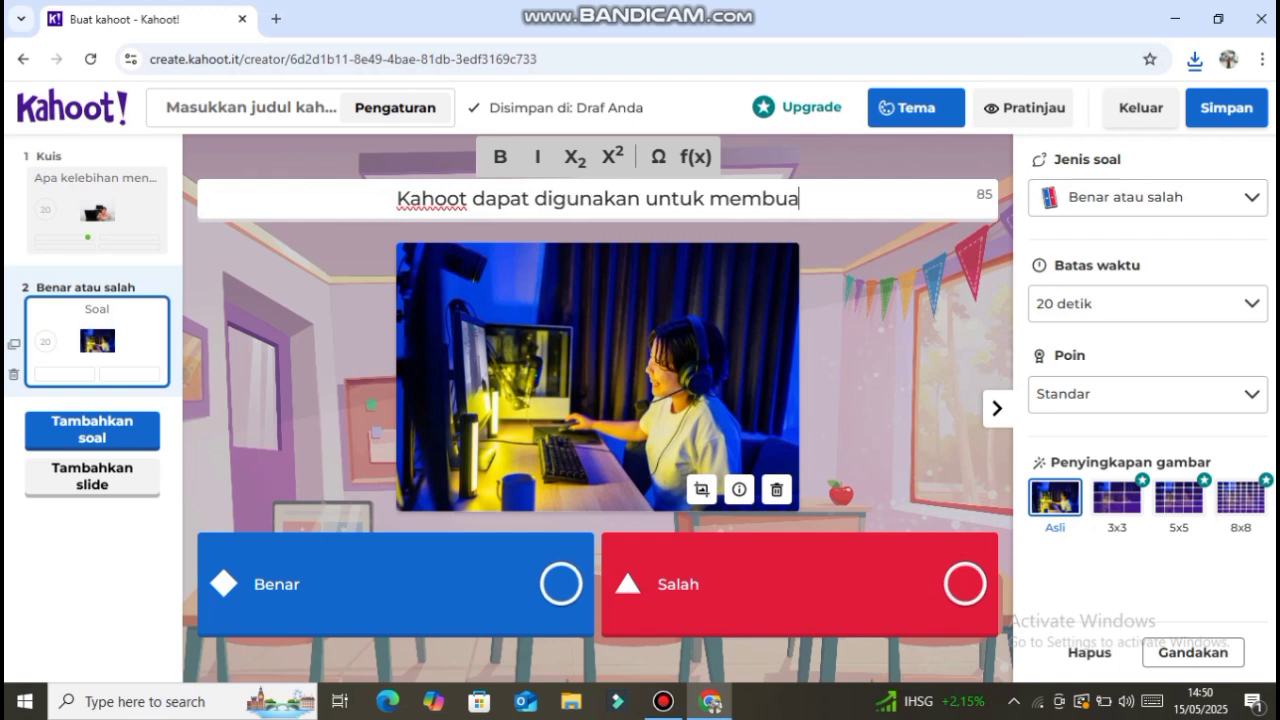
type("t kuis unt")
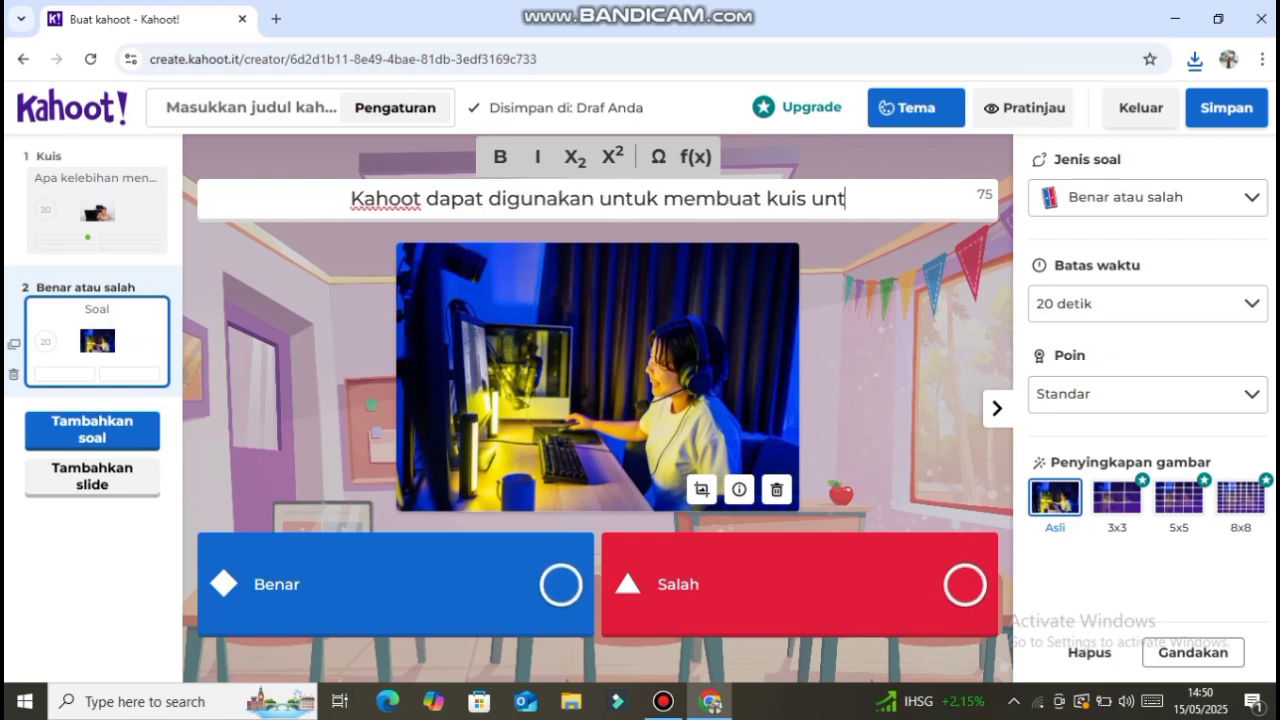
type("raktif")
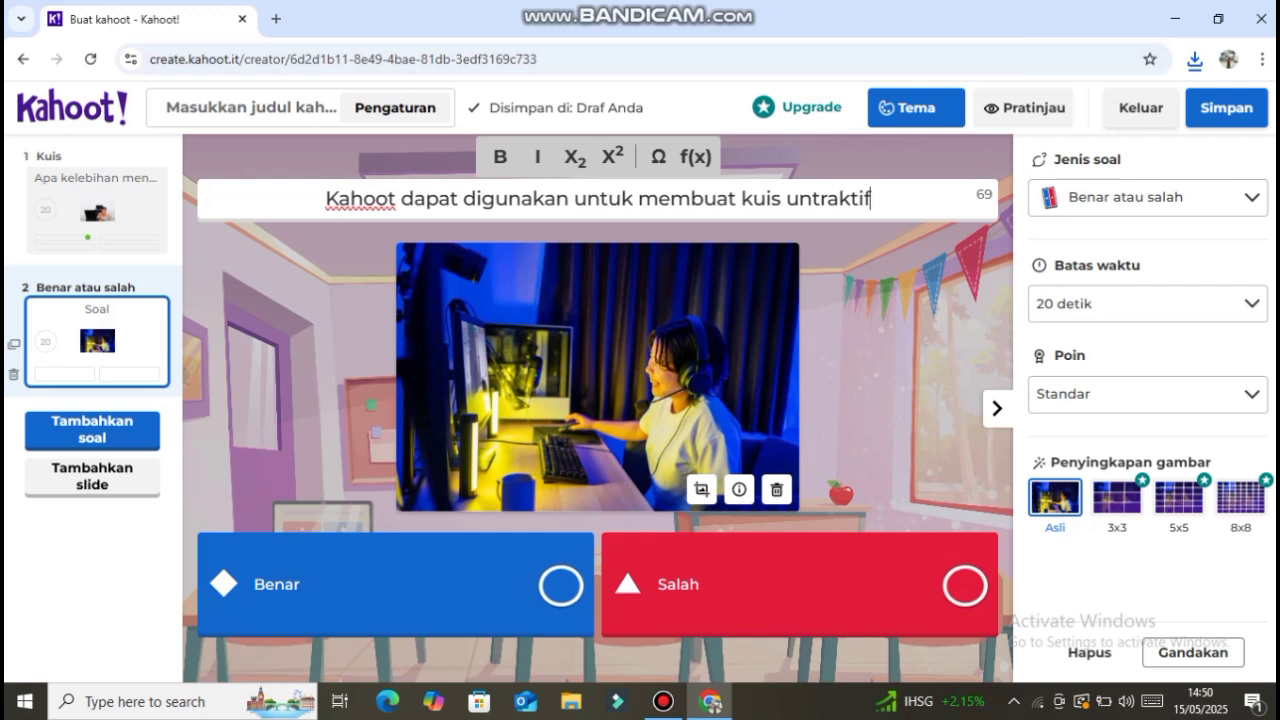
key("BackSpace")
key("BackSpace")
key("BackSpace")
key("BackSpace")
key("BackSpace")
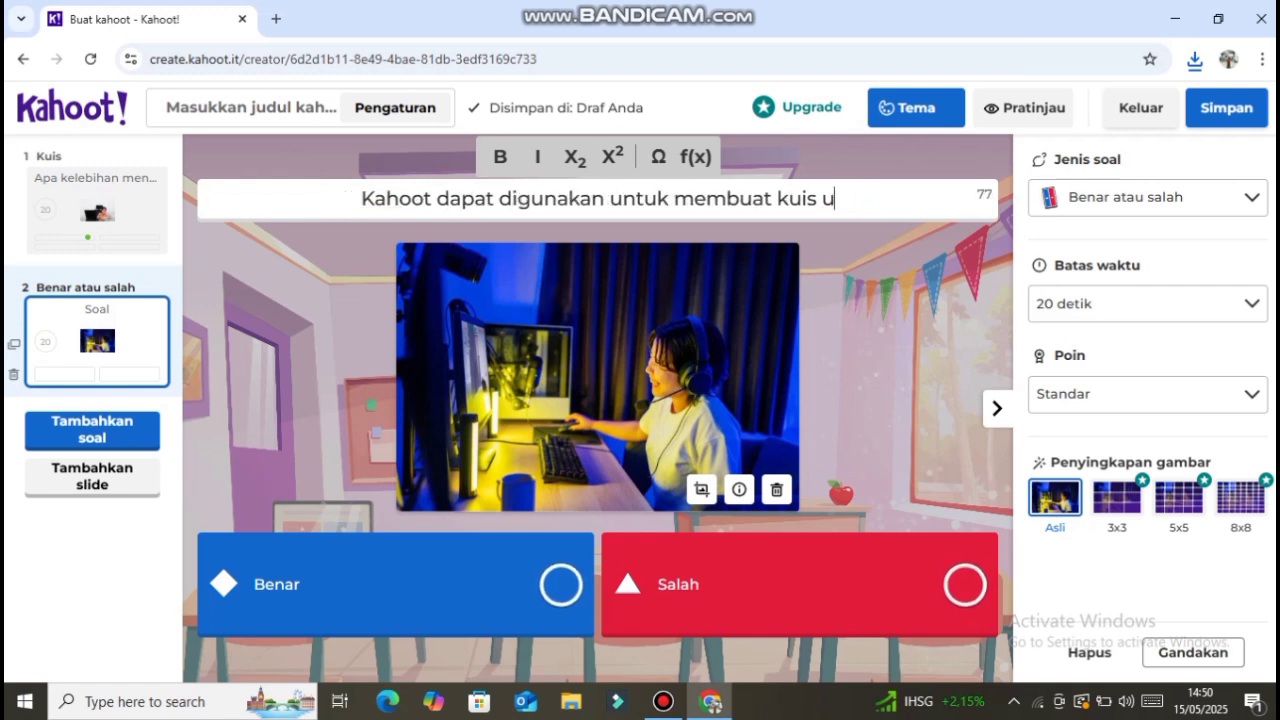
type("intra")
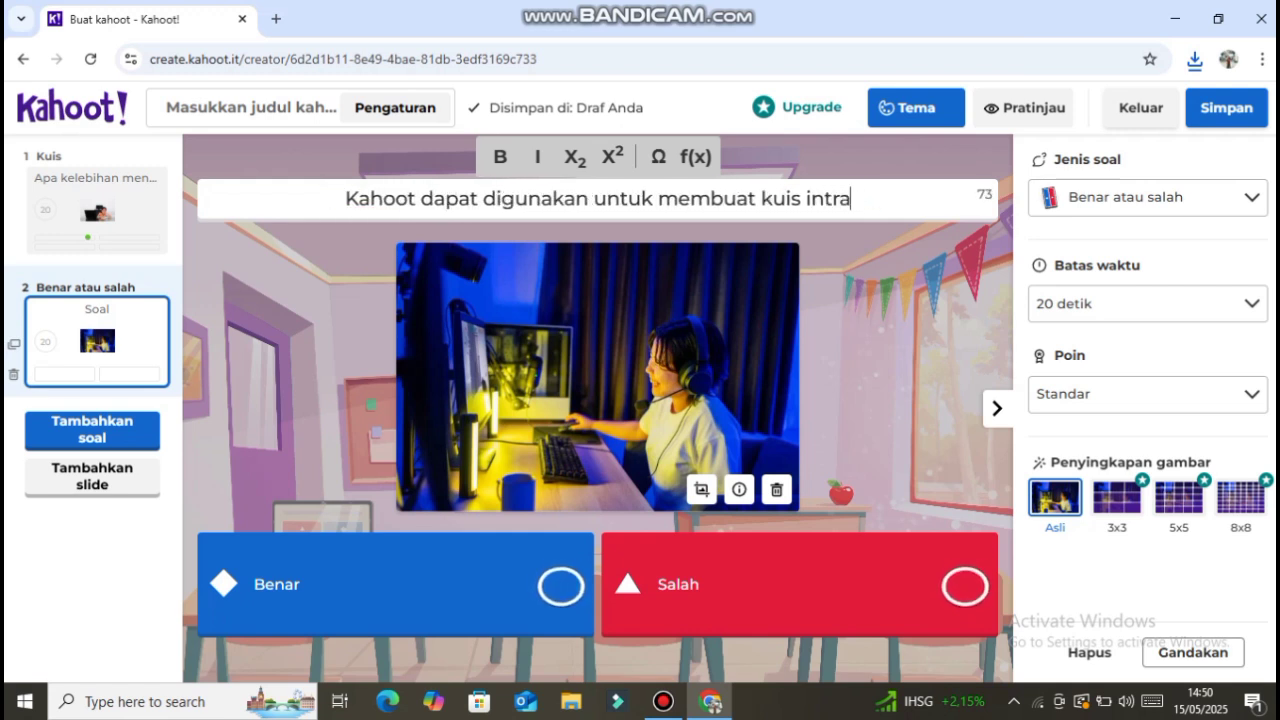
type("ktif dan ")
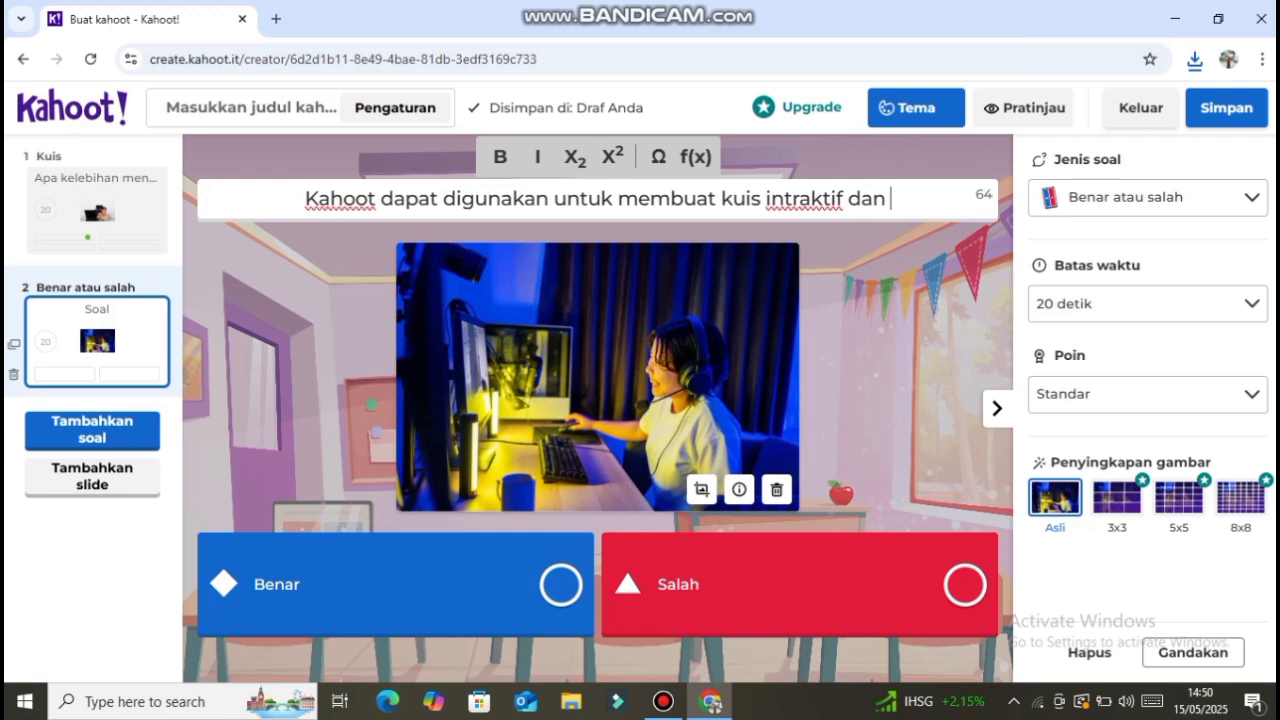
type("menyenang")
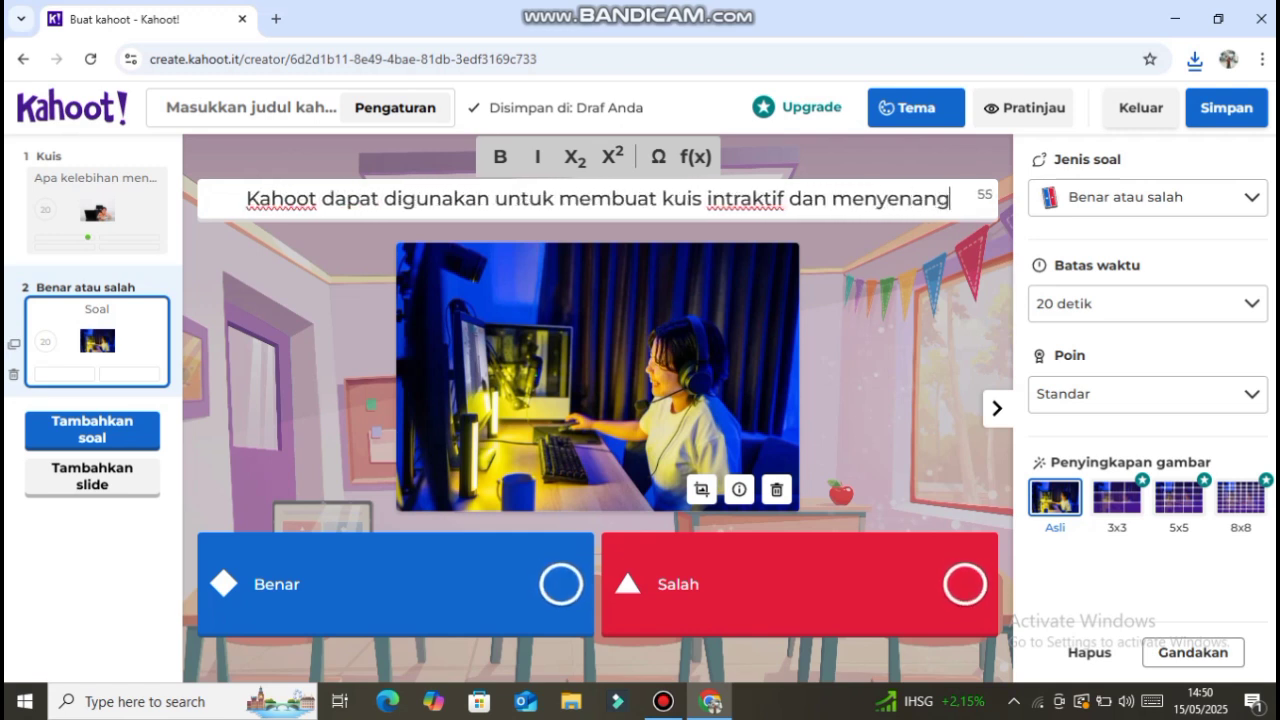
type("kan bagi siswa")
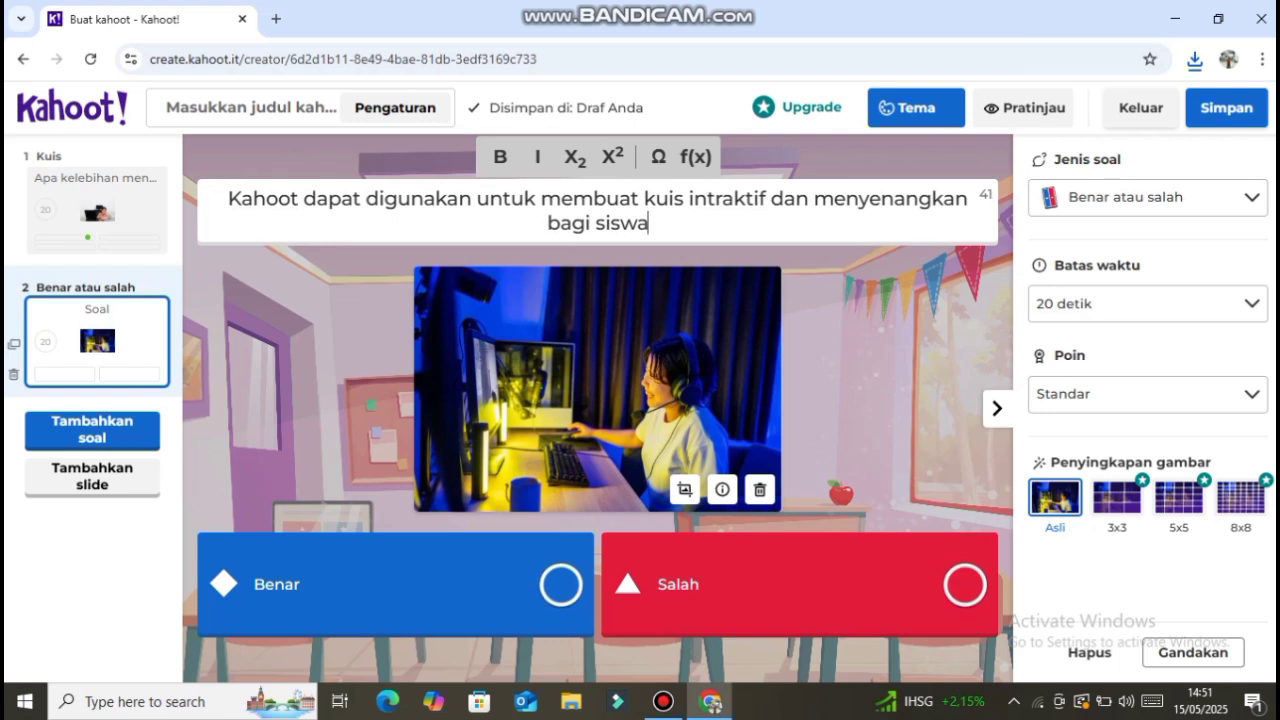
left_click(561, 584)
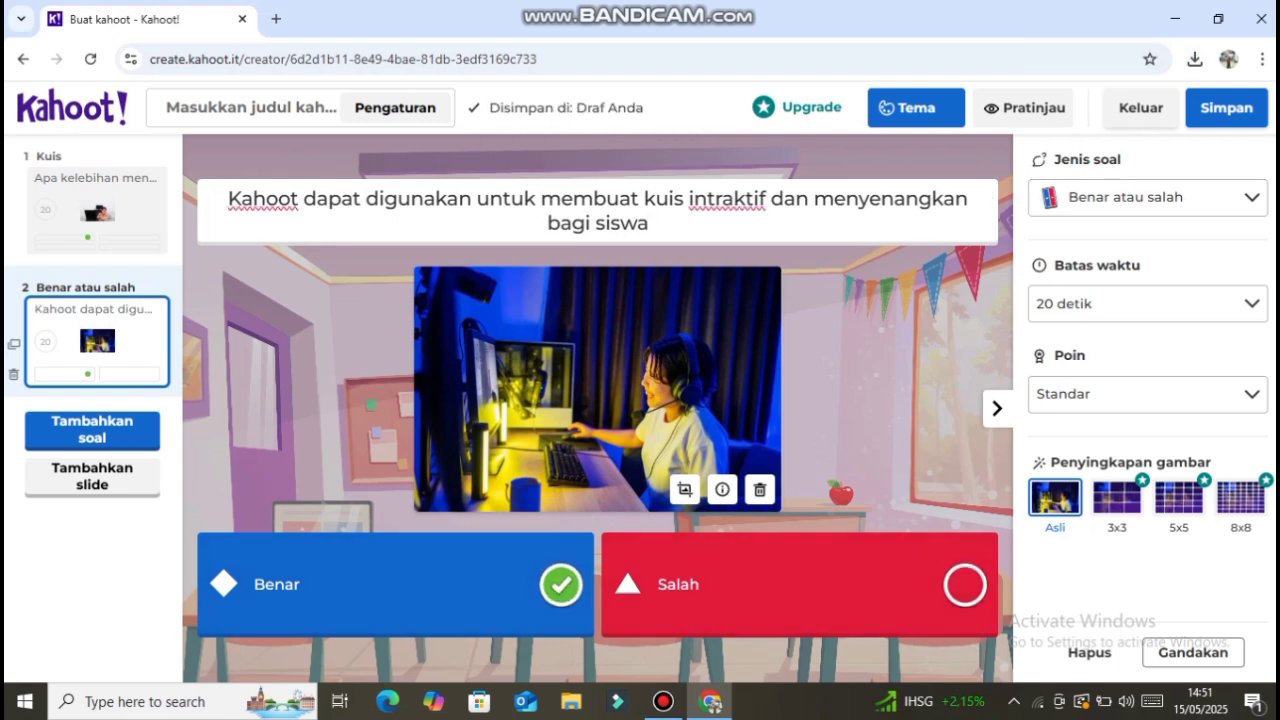
- Set the true-or-false question's time limit to 30 detik and keep its points on Standar
left_click(1147, 303)
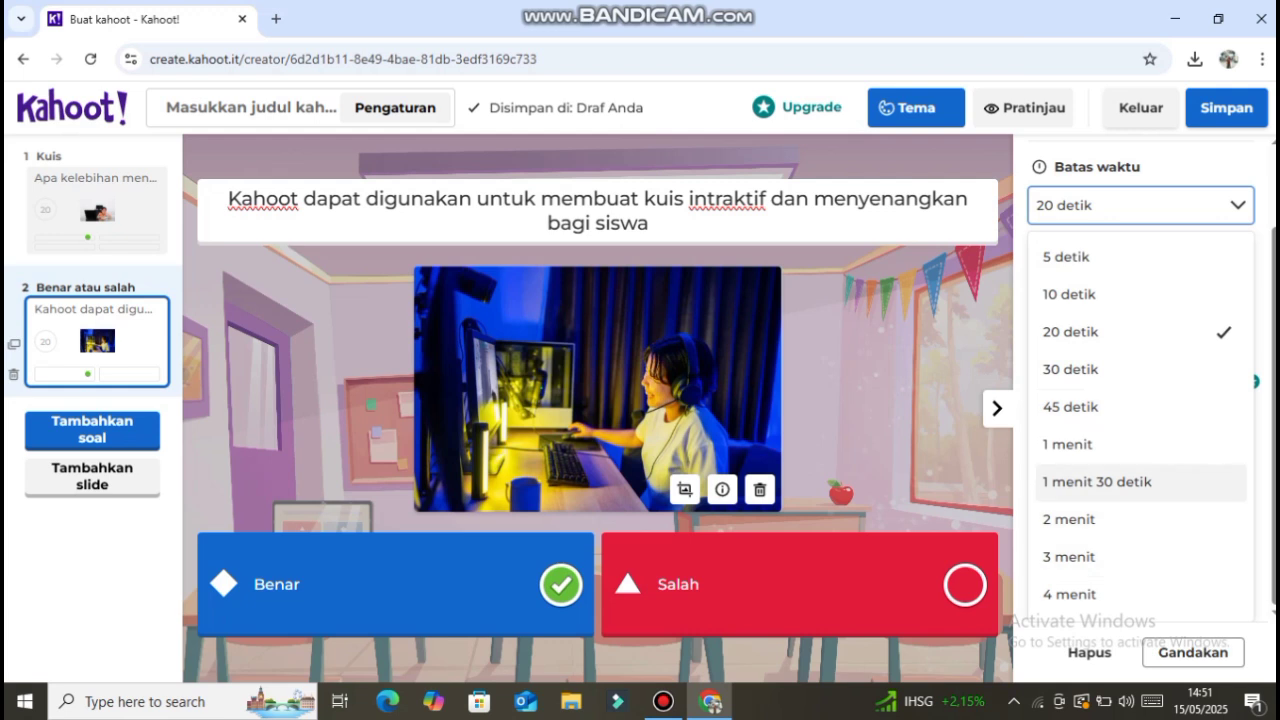
left_click(1070, 369)
left_click(1147, 303)
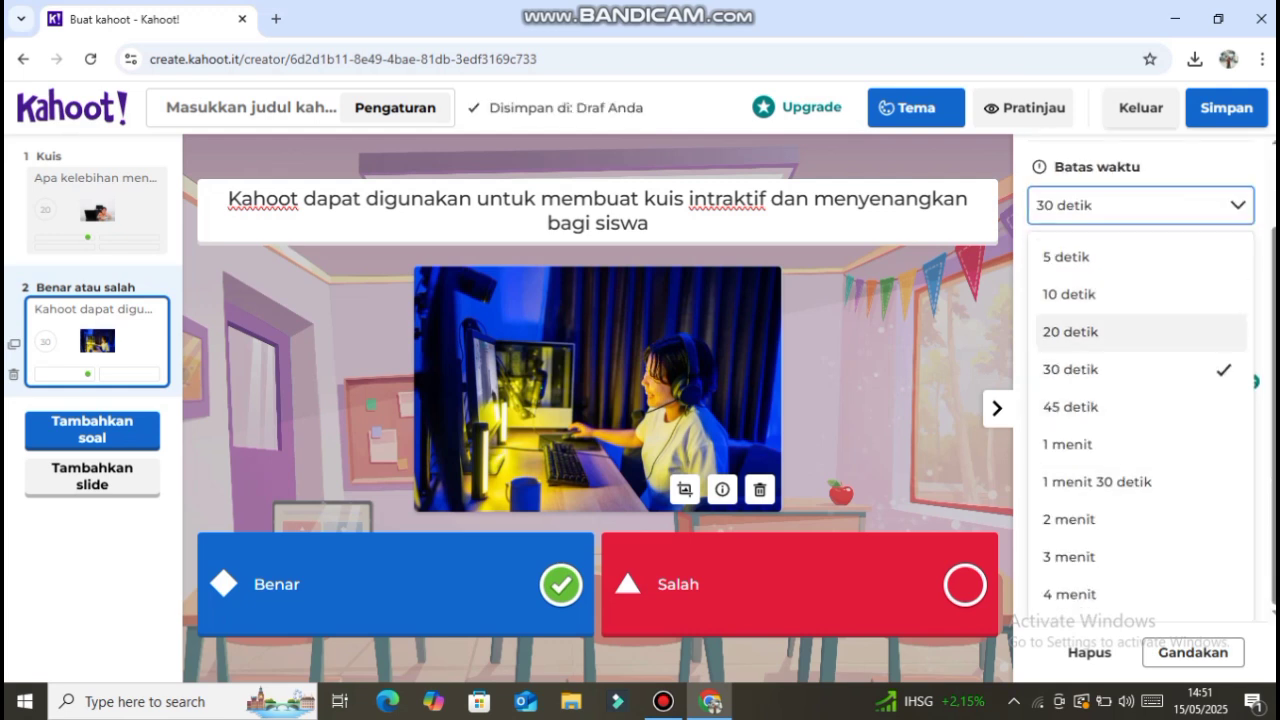
left_click(1141, 205)
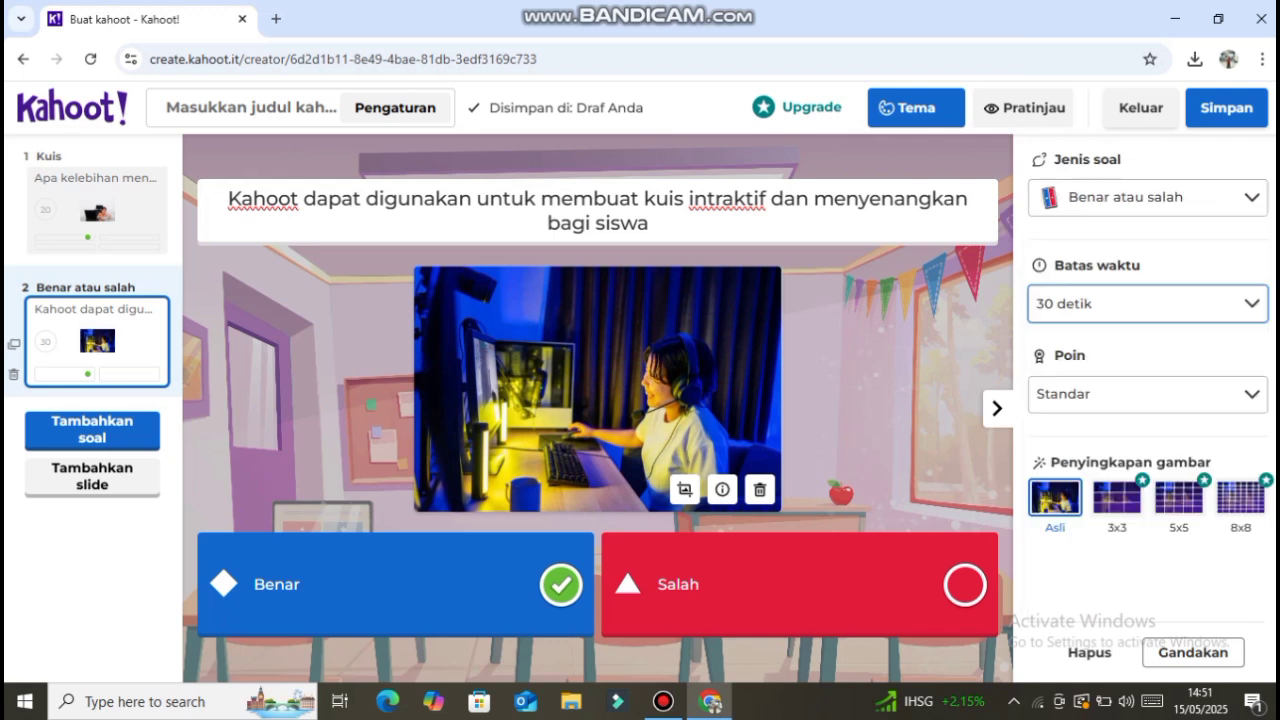
left_click(1147, 393)
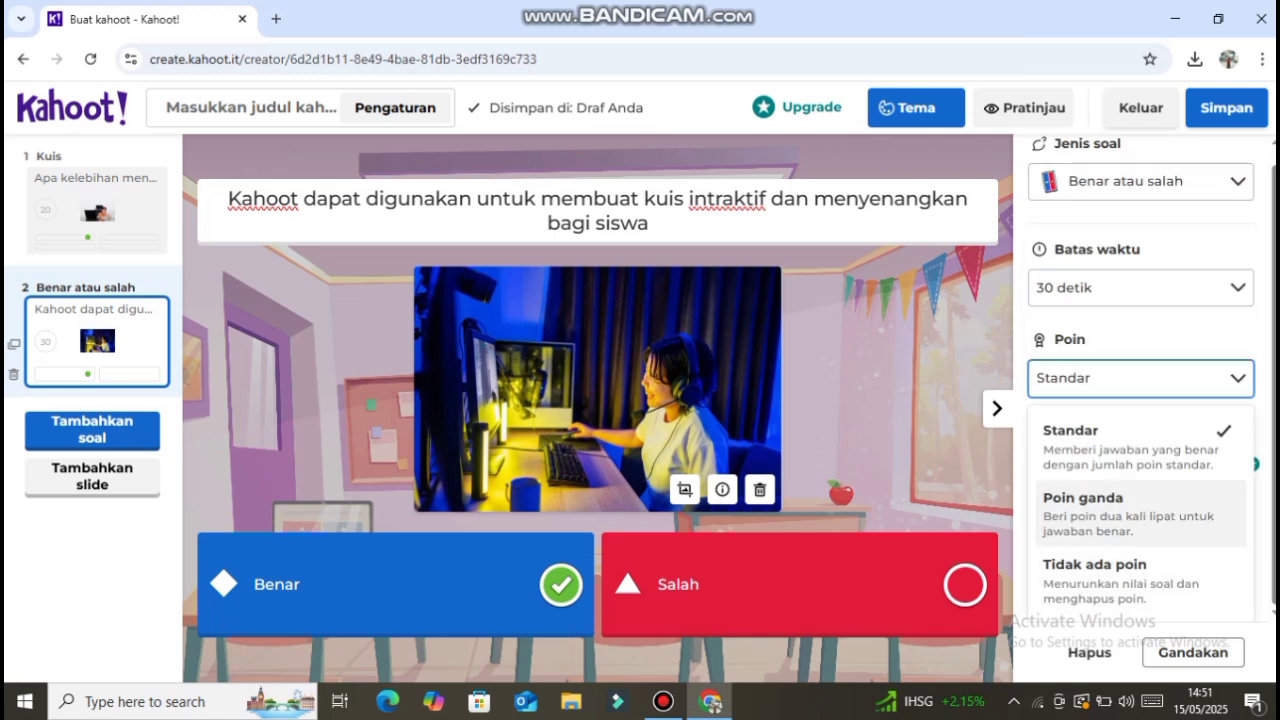
left_click(1141, 447)
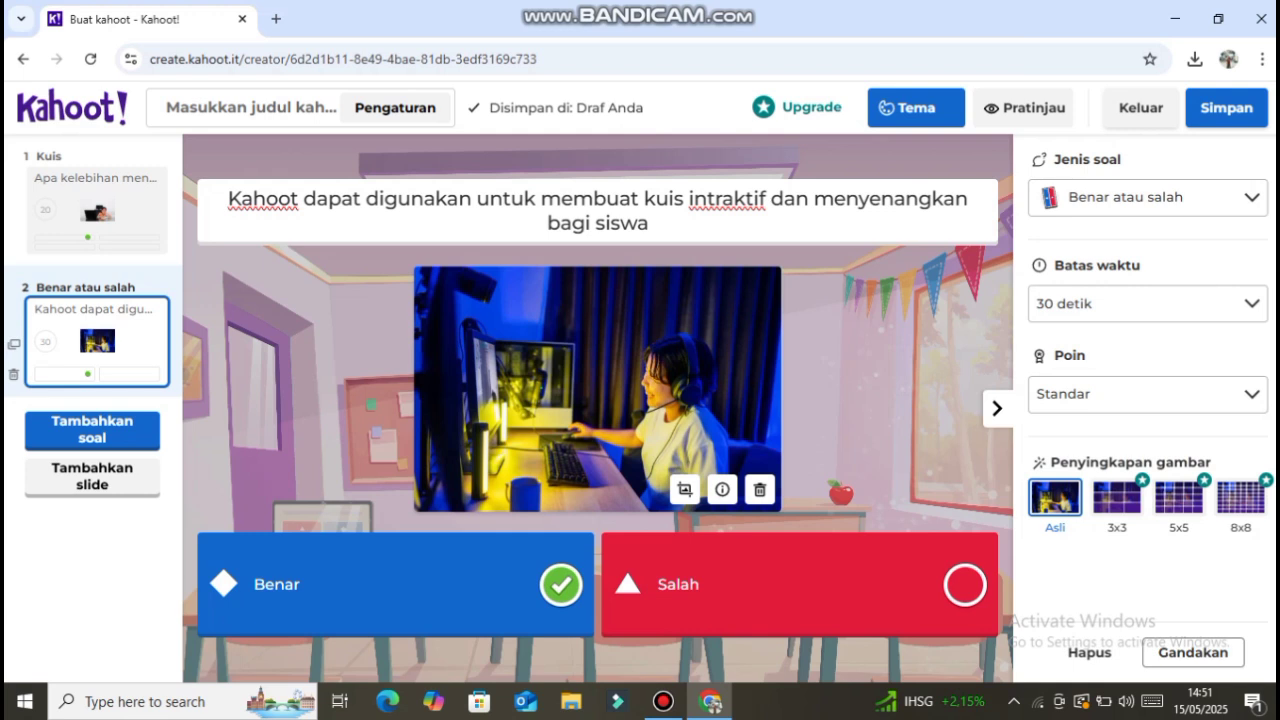
- Save the quiz with the title "Kahoot" and leave the description empty
left_click(1226, 107)
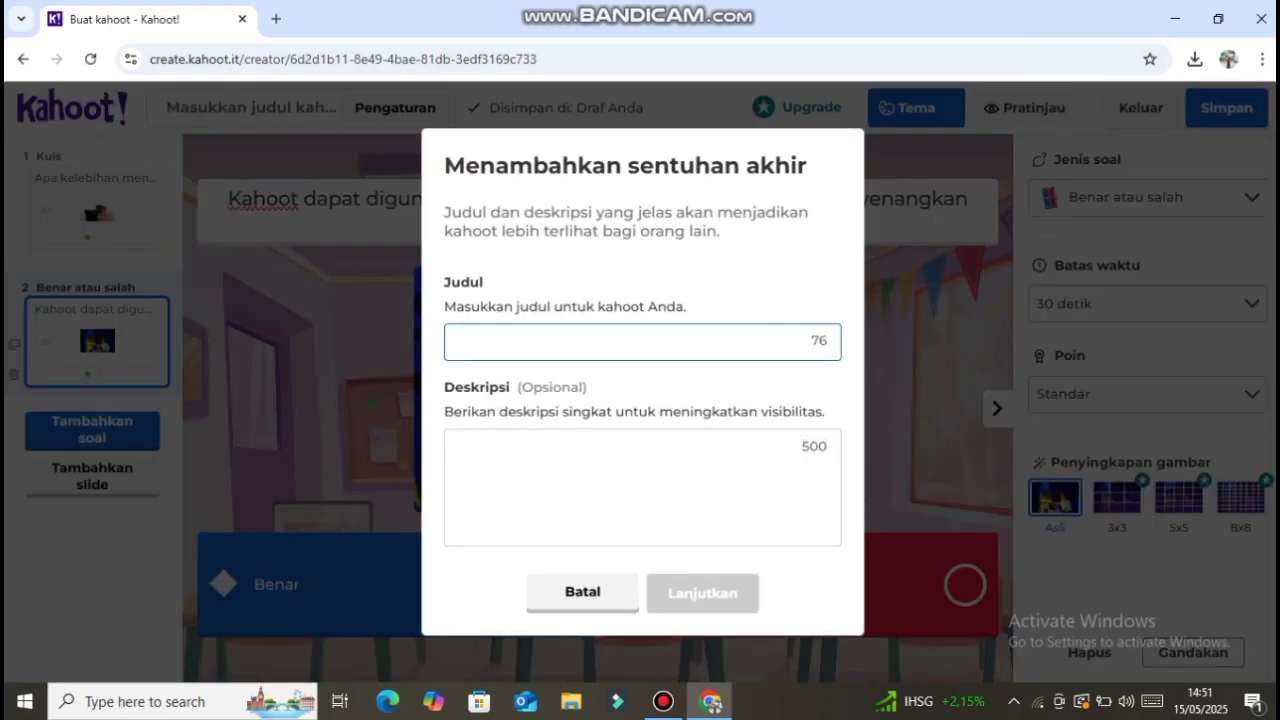
type("Kahoot")
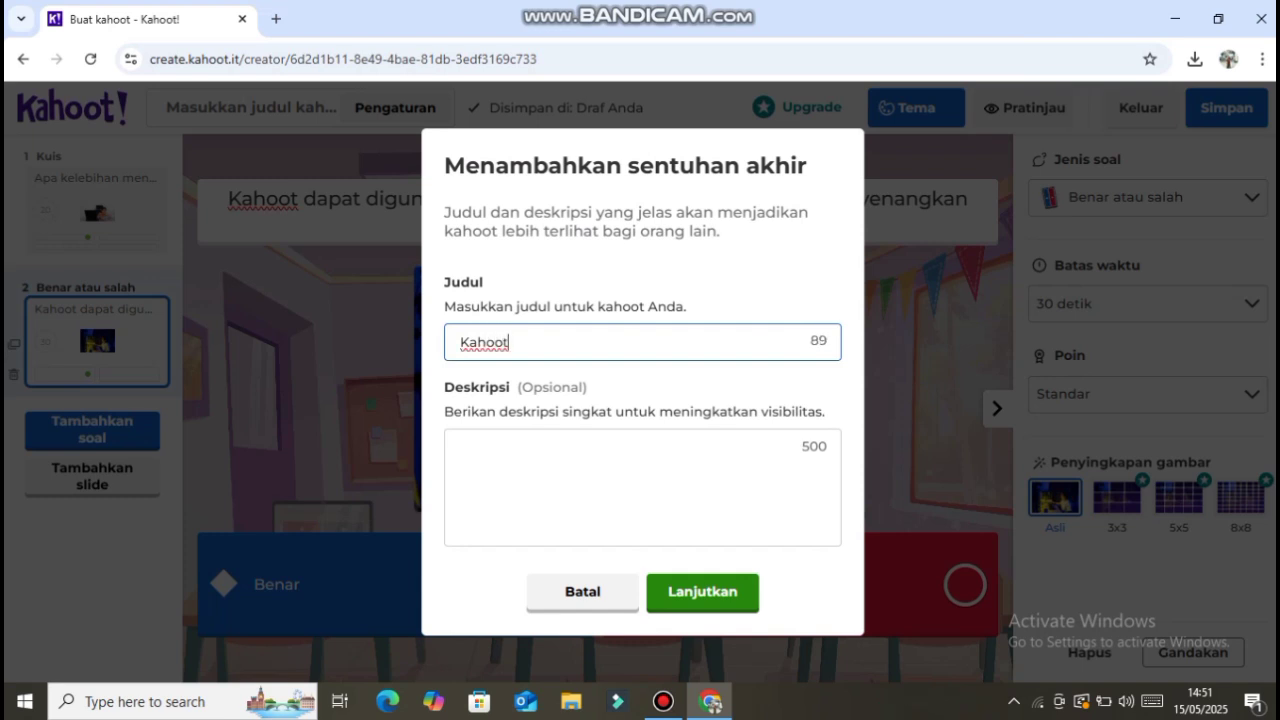
left_click(702, 592)
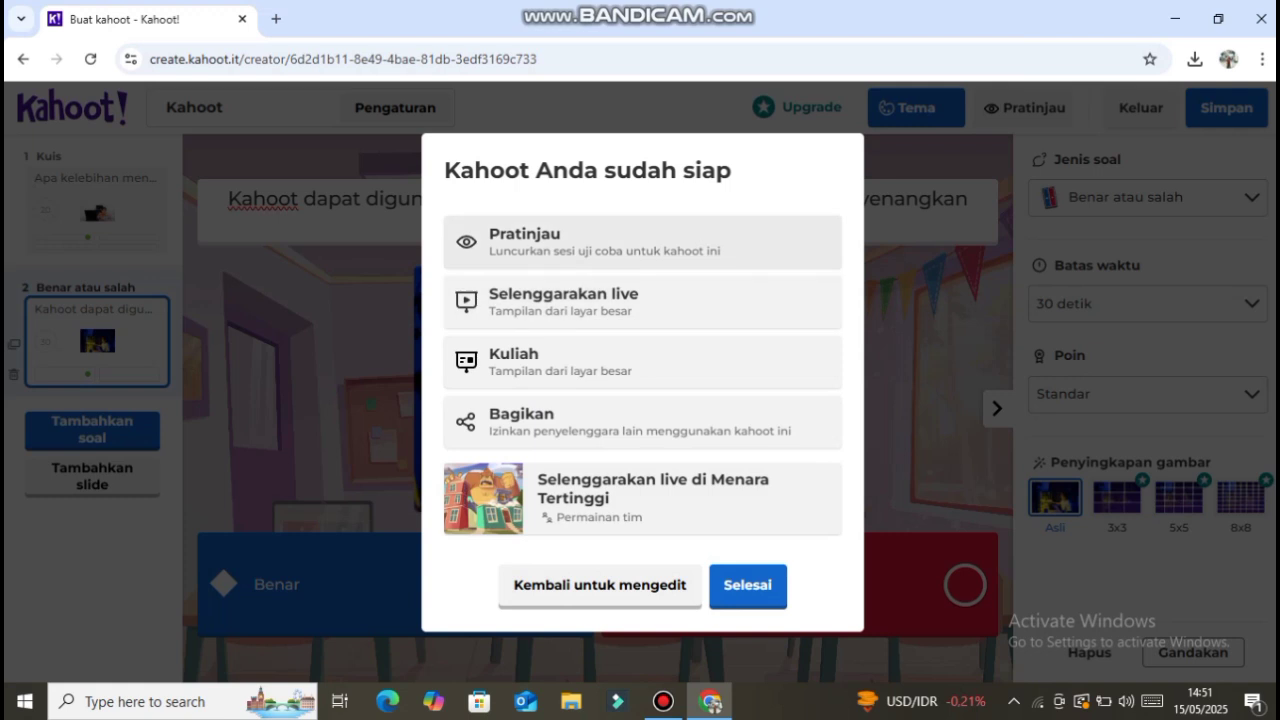
- Open the quiz's Pratinjau trial session to view its lobby, and close the preview again
left_click(600, 242)
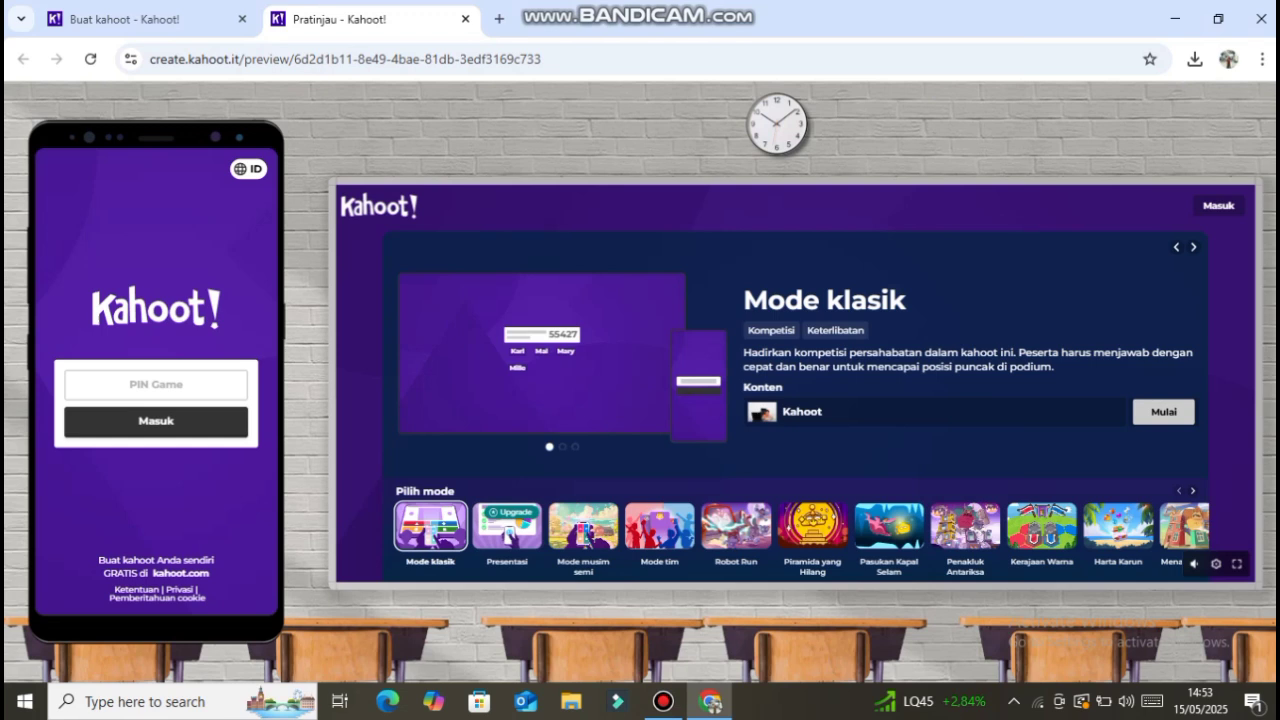
left_click(1163, 412)
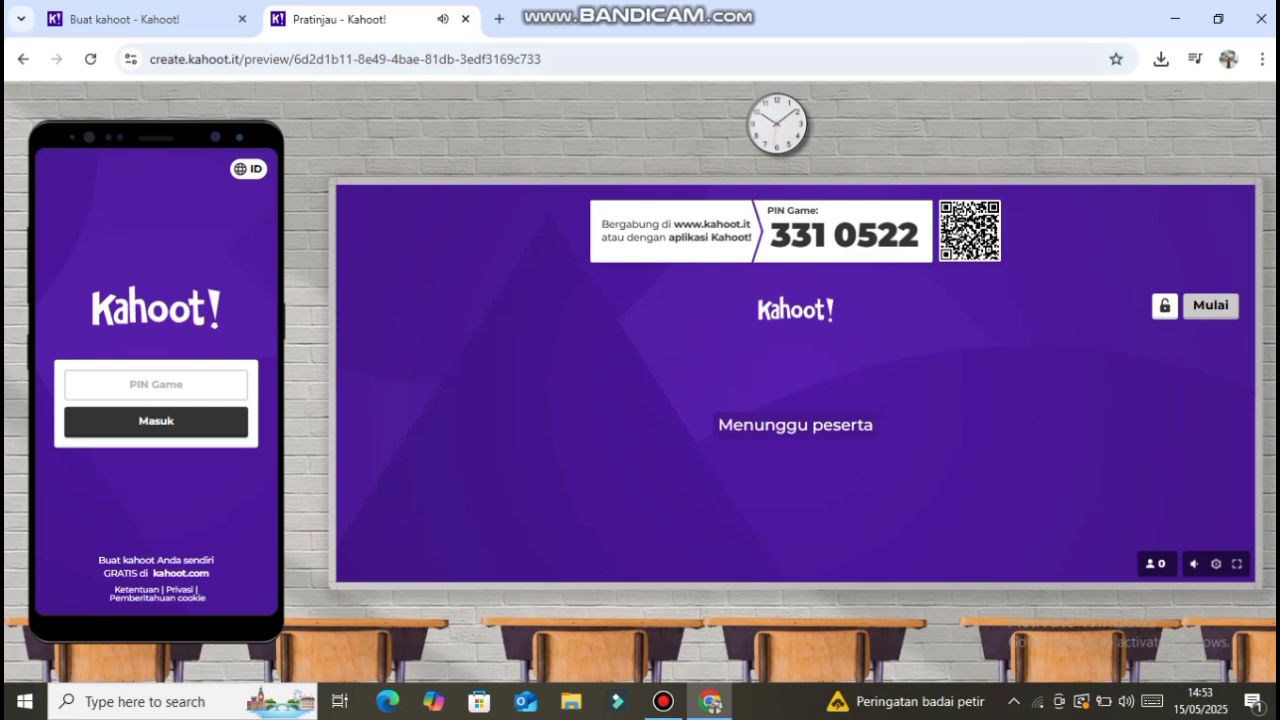
left_click(125, 19)
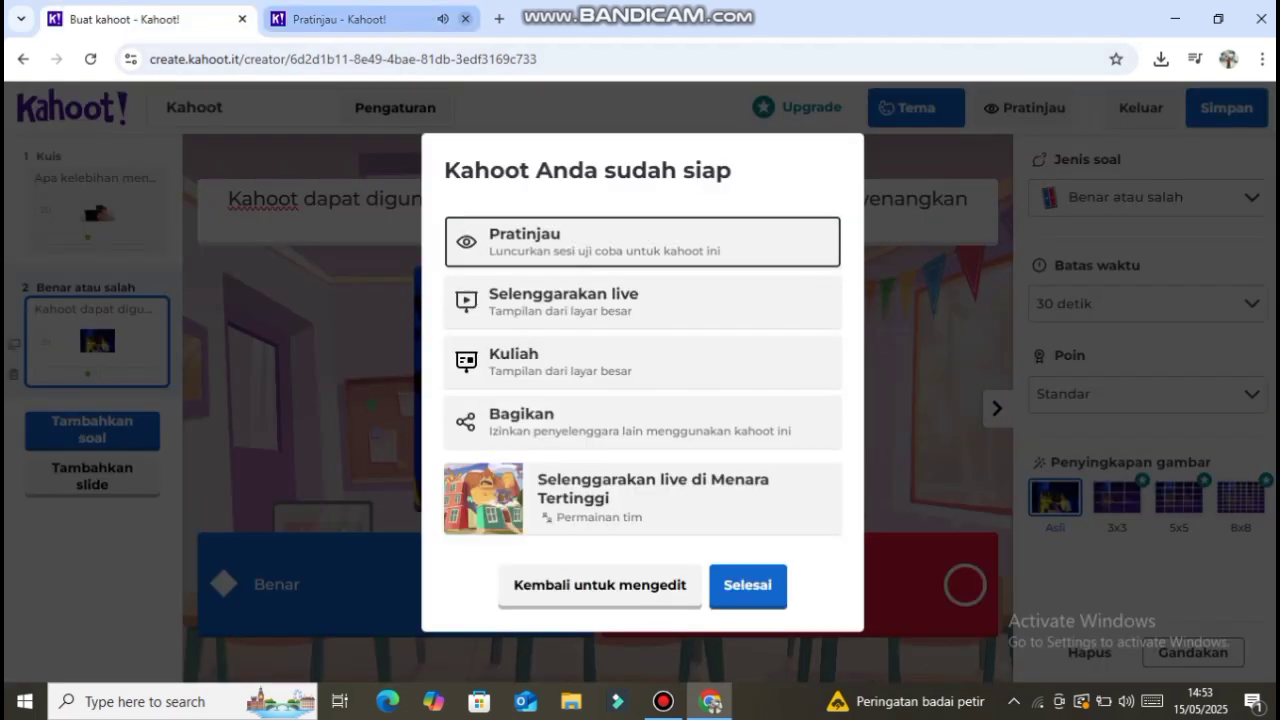
left_click(465, 19)
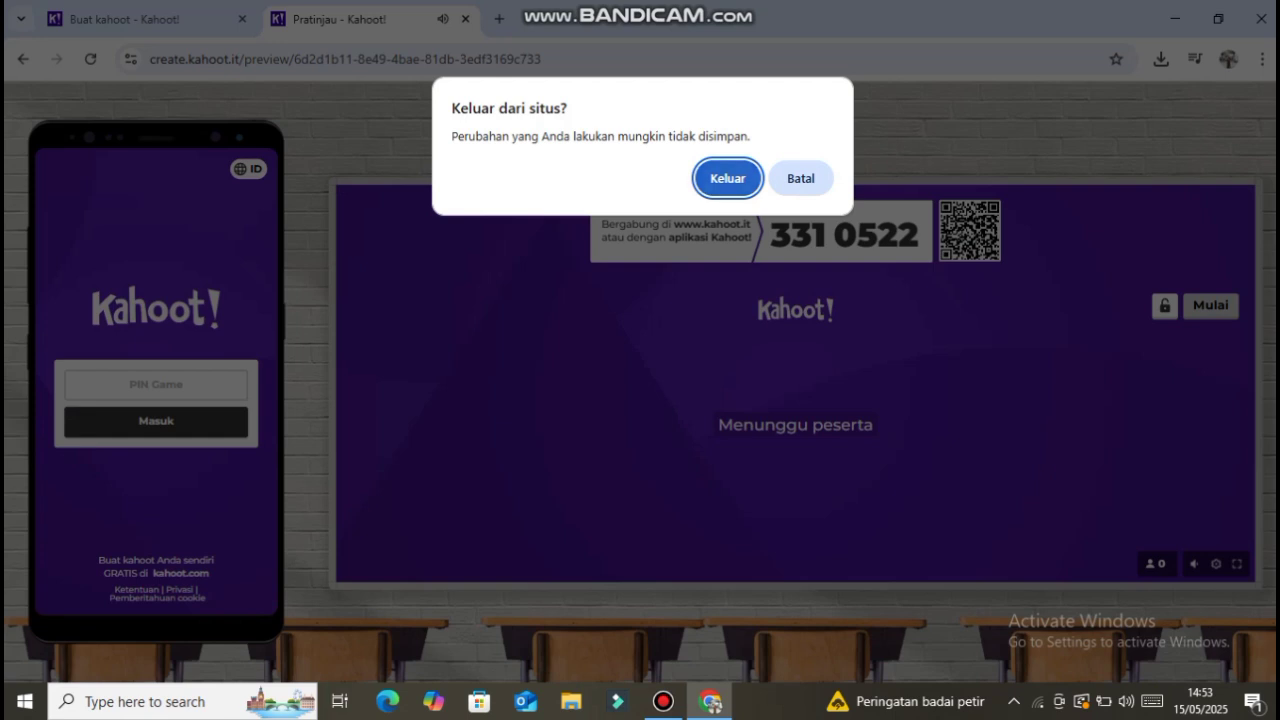
key("Return")
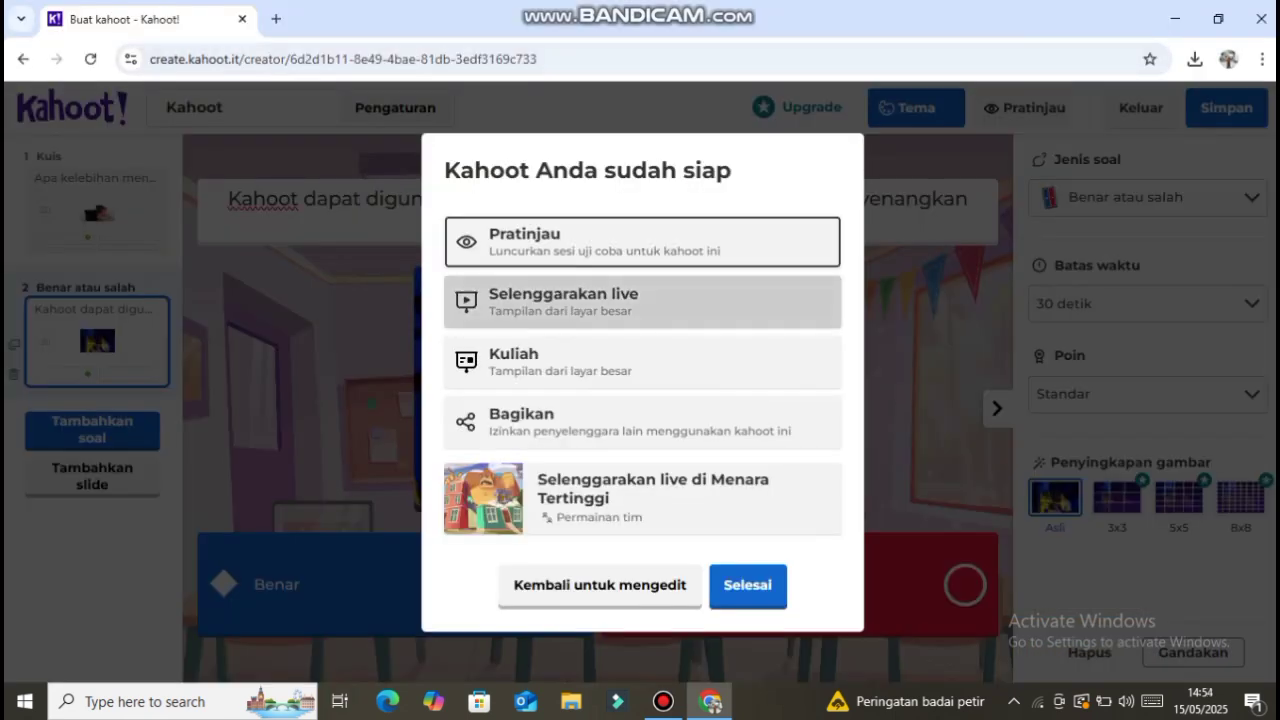
- Finish the quiz creation and launch the "Kahoot" quiz from the library in Bermain solo mode
left_click(748, 586)
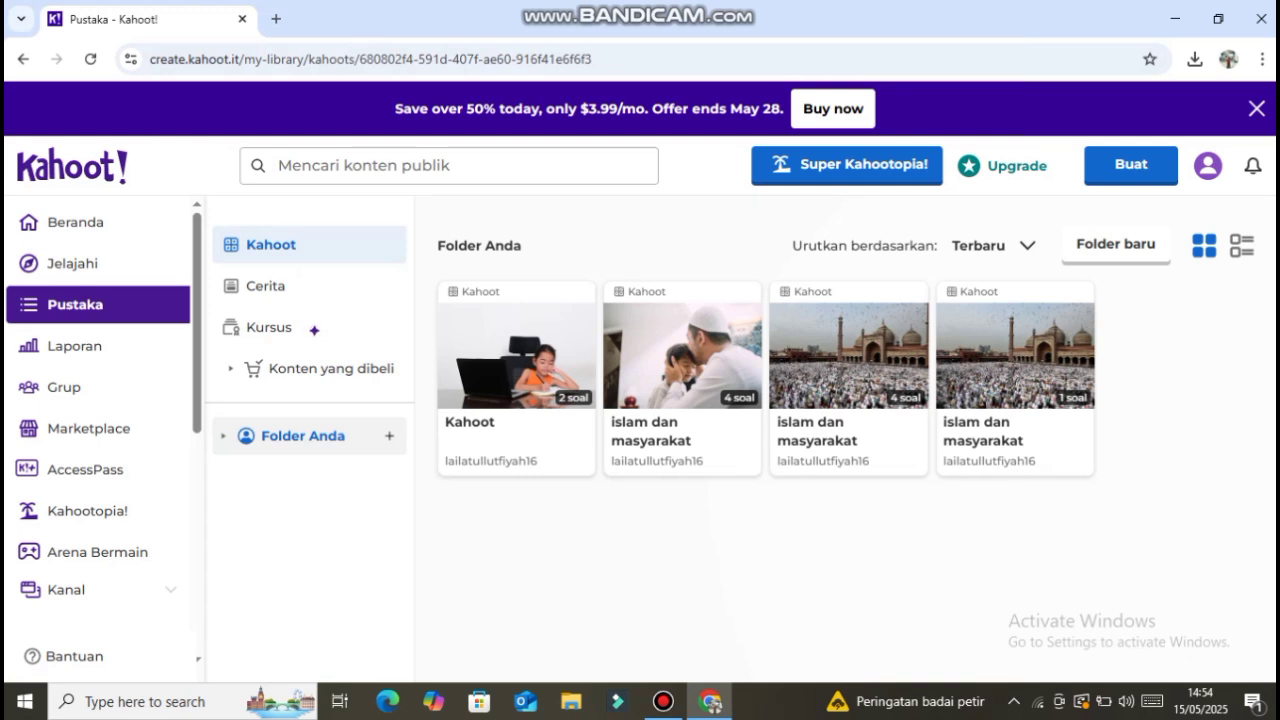
double_click(516, 373)
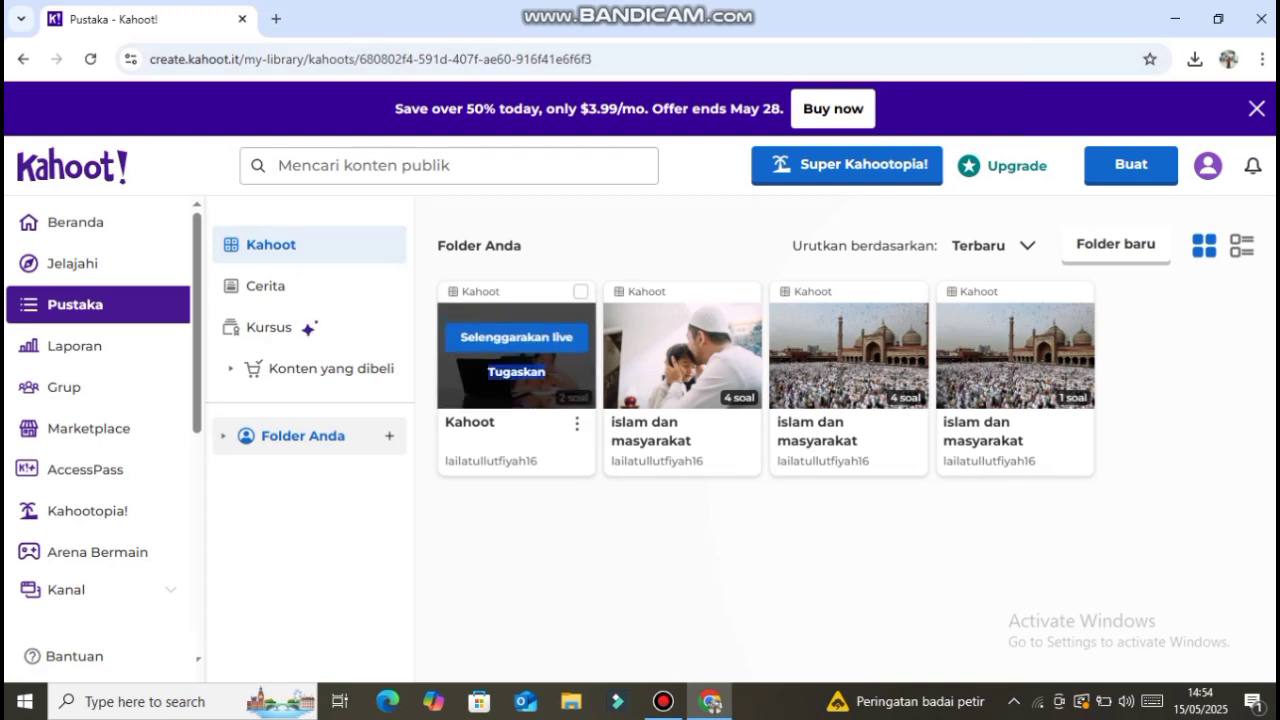
left_click(576, 424)
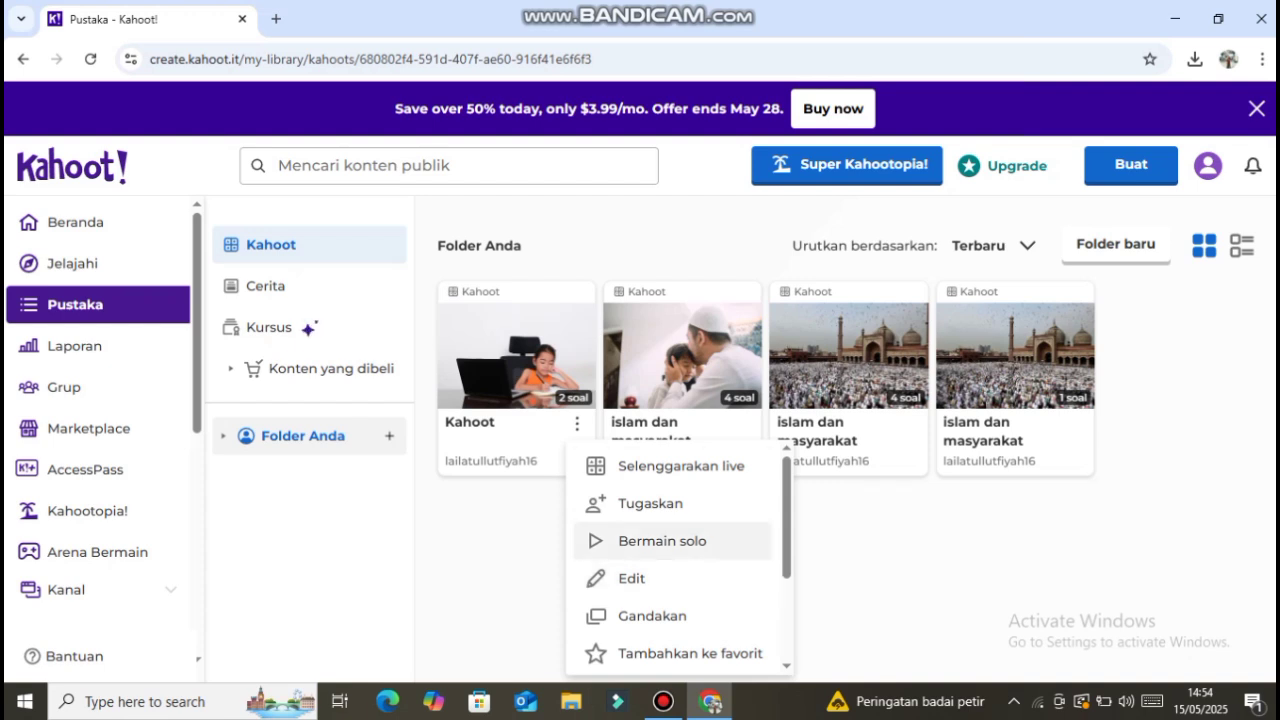
left_click(662, 540)
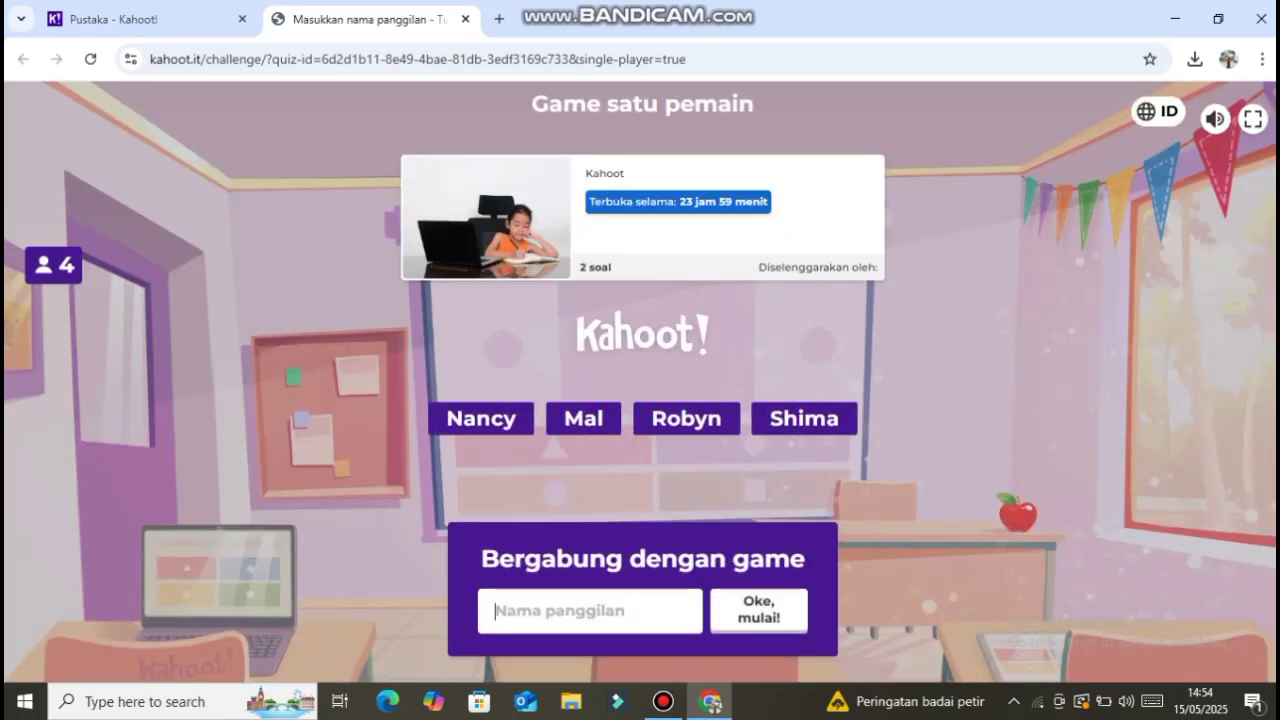
- Enter the player's nickname and join the single-player game
type("vivi")
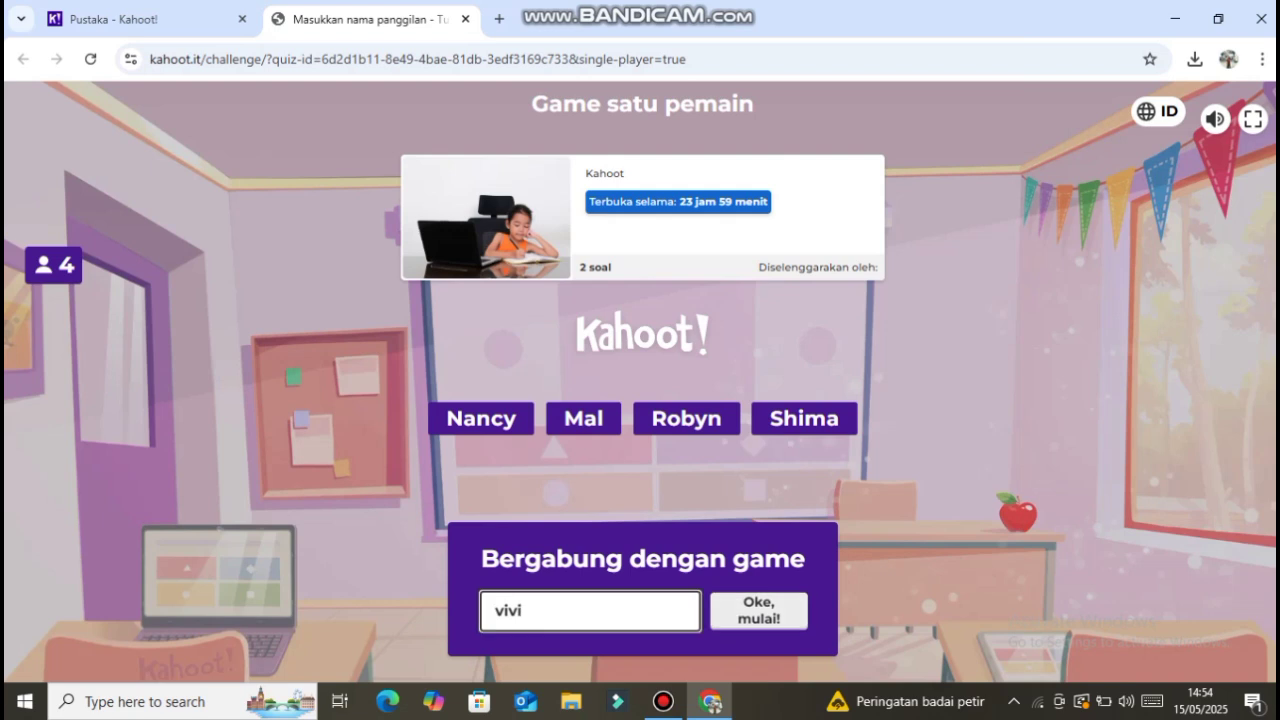
key("Return")
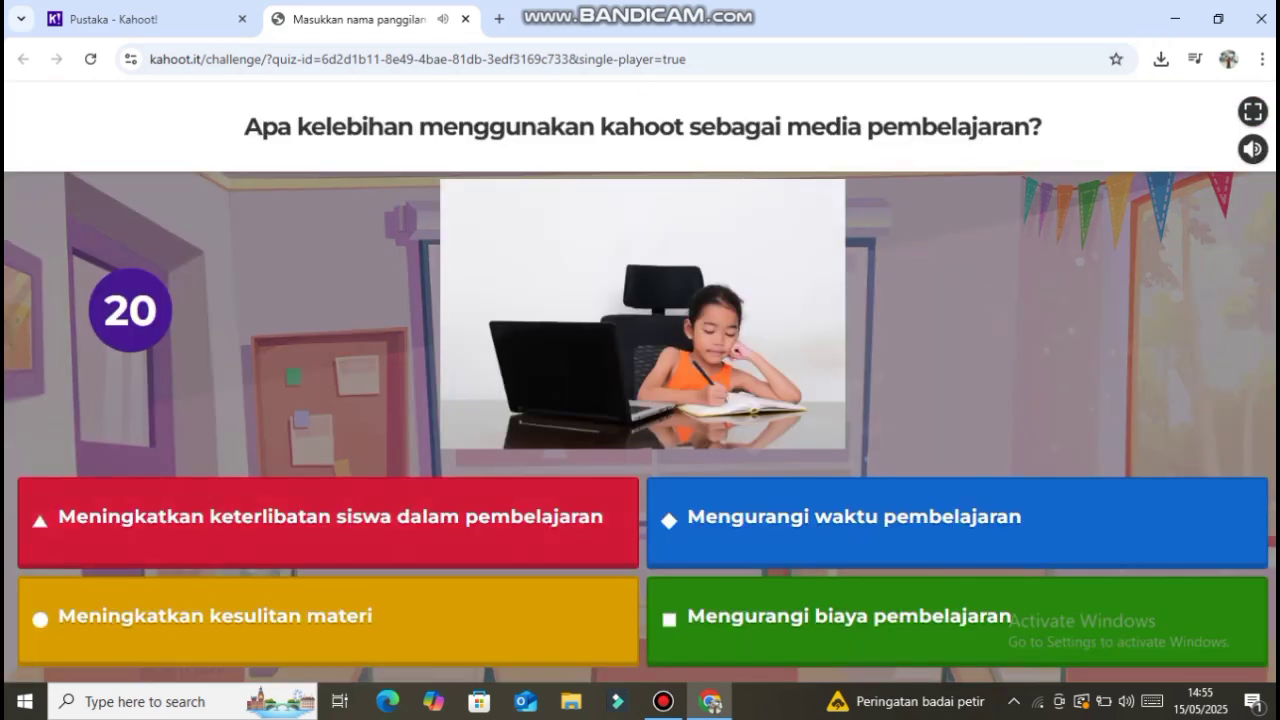
- Answer the first question with "Meningkatkan keterlibatan siswa dalam pembelajaran" and the true-or-false question with Benar, continuing past each result
left_click(328, 523)
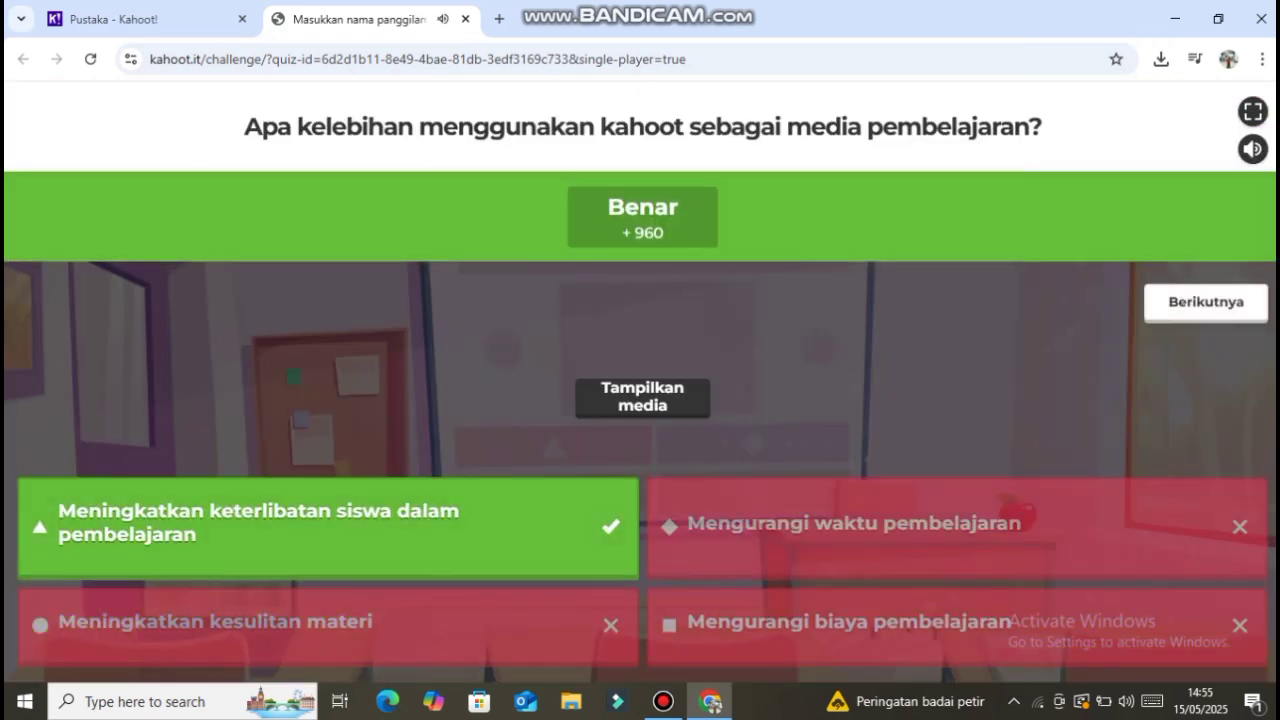
left_click(1206, 302)
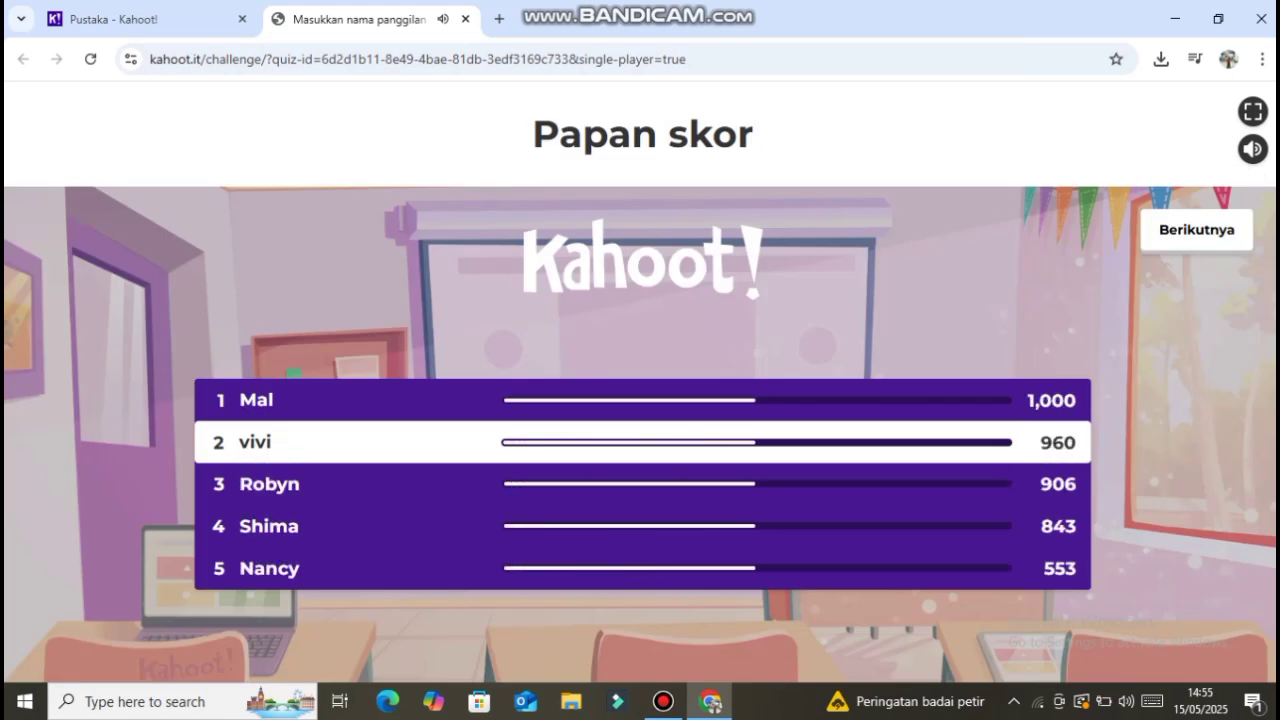
left_click(1197, 231)
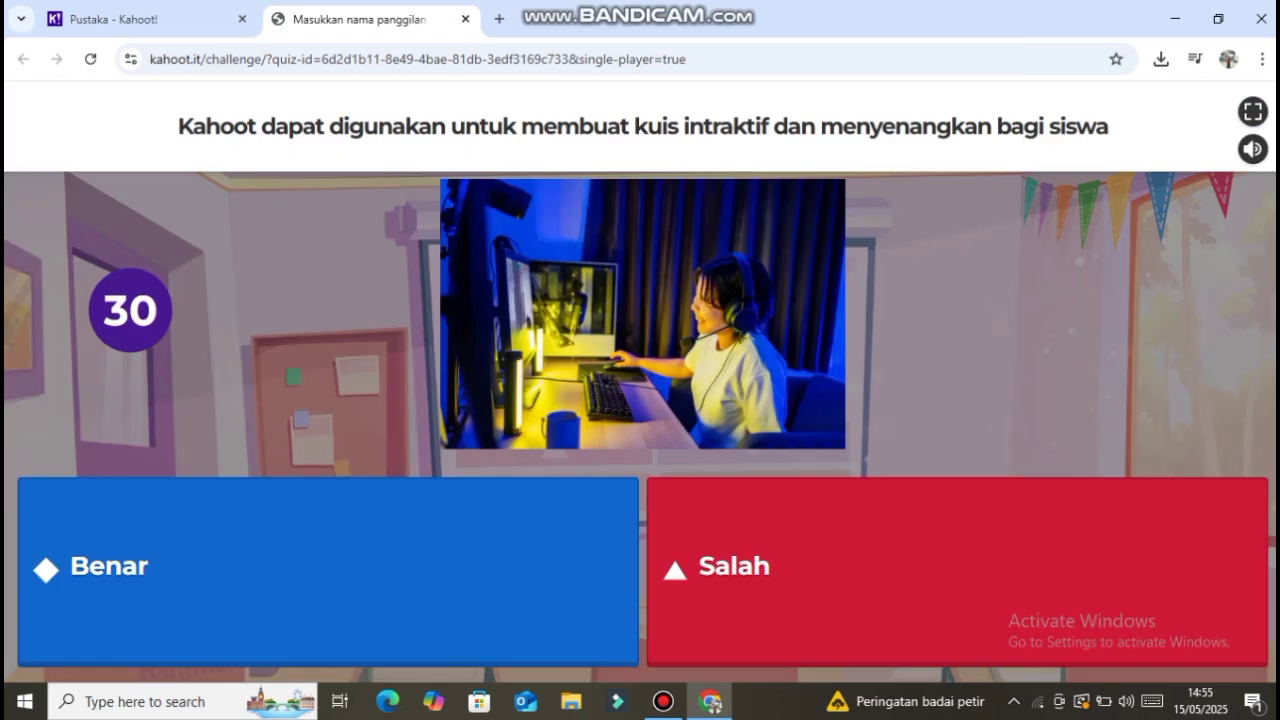
left_click(328, 571)
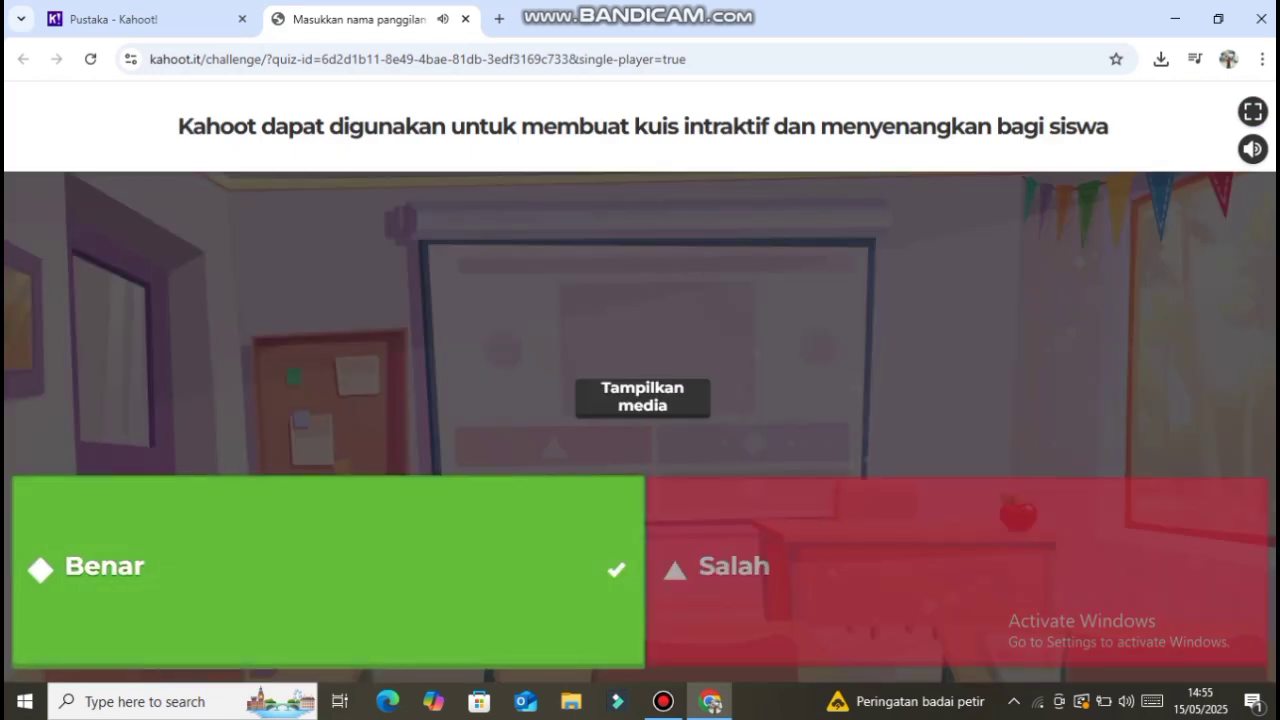
left_click(1206, 303)
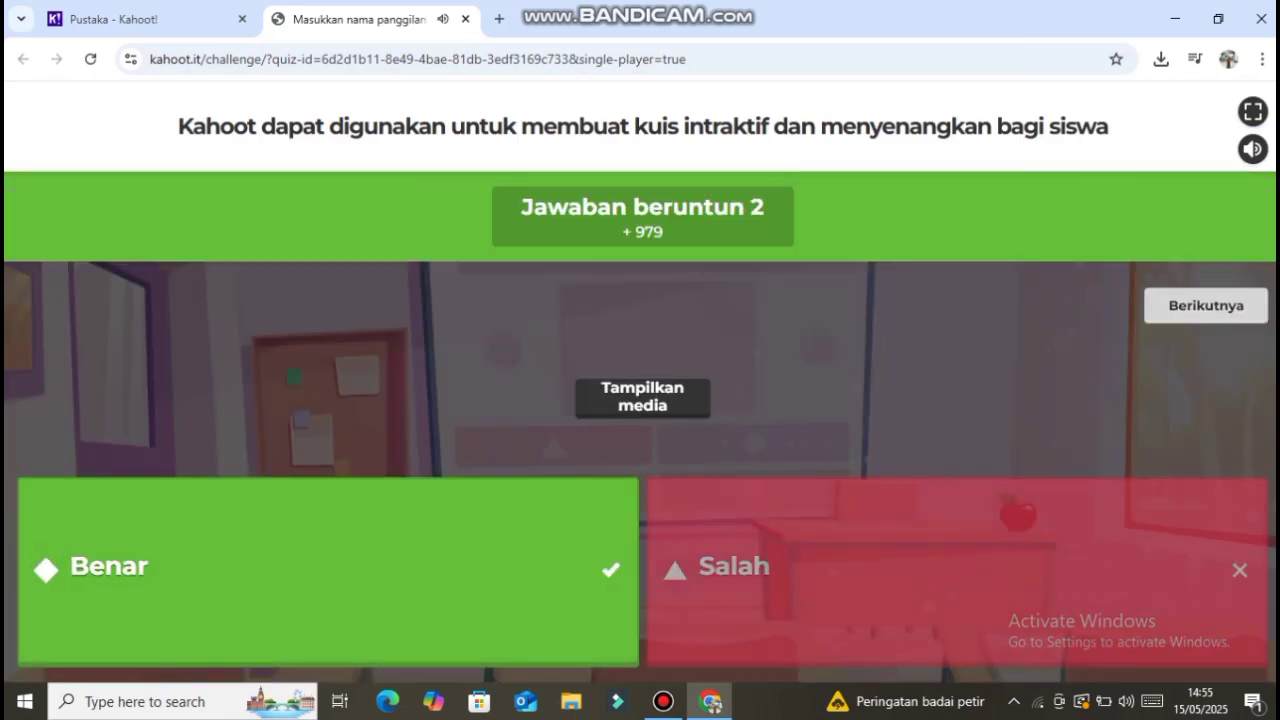